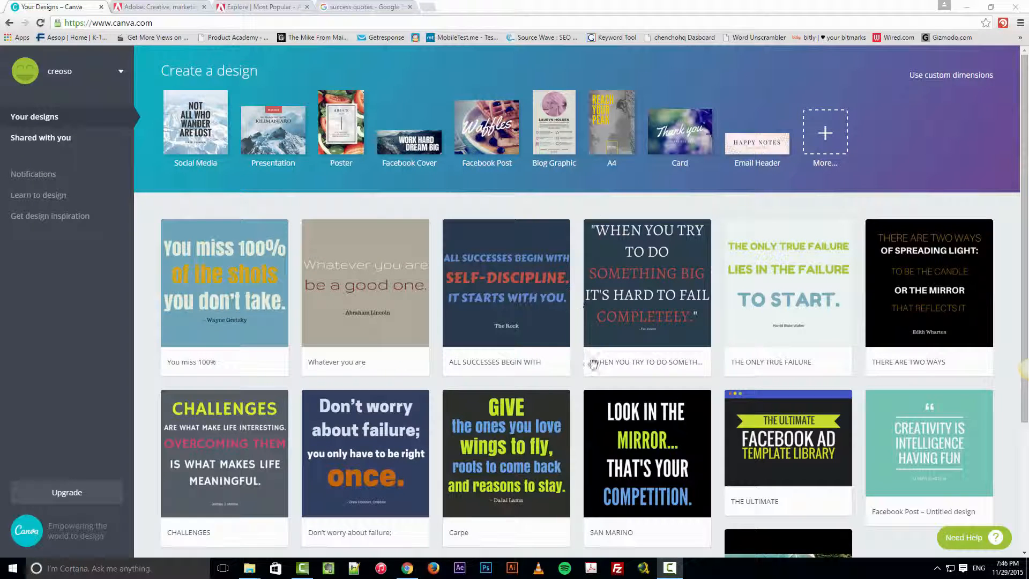
{"action": "scroll", "coordinate": [615, 410], "scroll_direction": "down", "scroll_amount": 1}
{"action": "scroll", "coordinate": [606, 406], "scroll_direction": "down", "scroll_amount": 1}
{"action": "scroll", "coordinate": [537, 412], "scroll_direction": "up", "scroll_amount": 1}
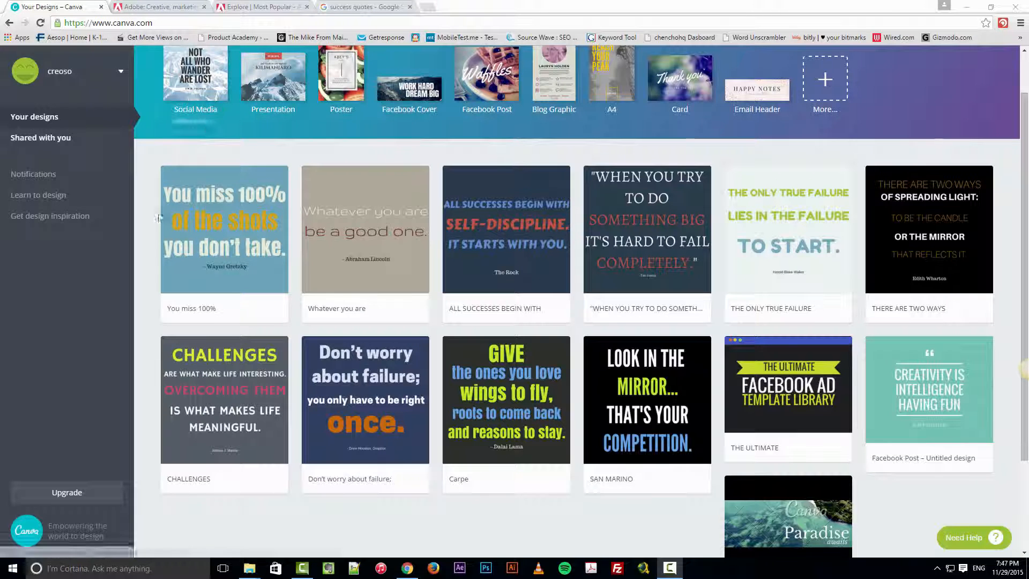
{"action": "scroll", "coordinate": [146, 260], "scroll_direction": "up", "scroll_amount": 1}
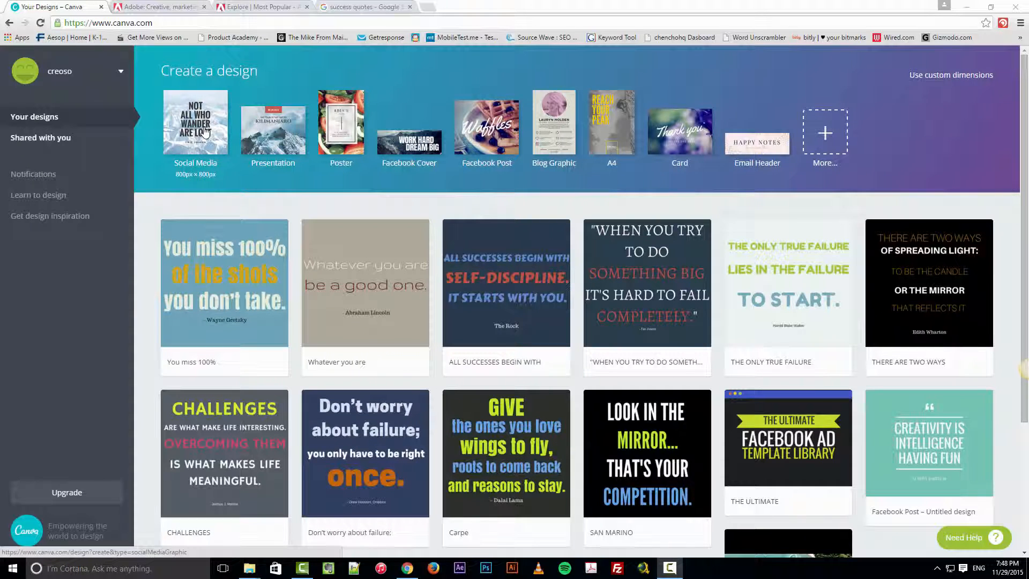
Create a new blank Social Media design and close the browser tab with the designs overview.
{"action": "left_click", "coordinate": [184, 155]}
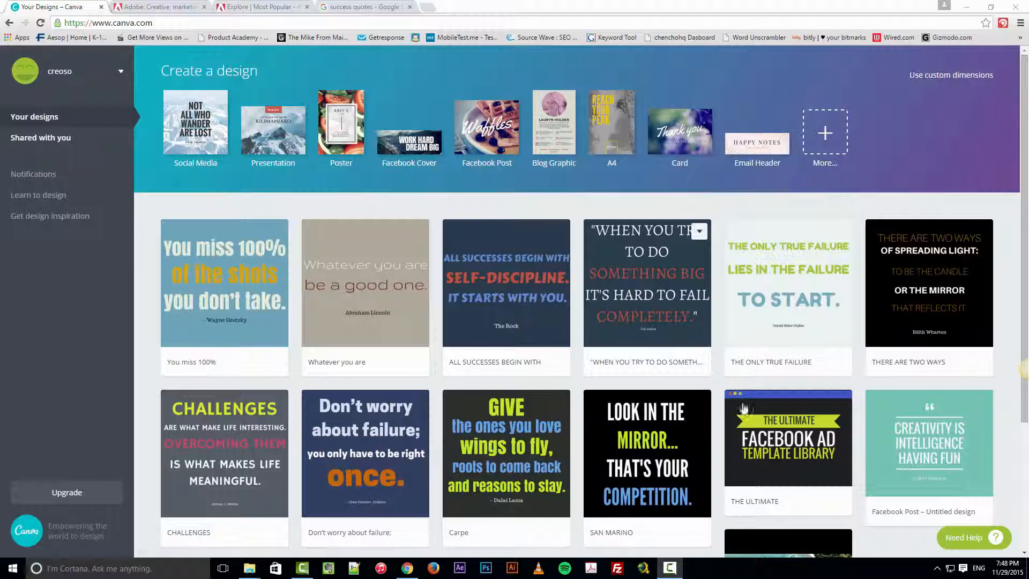
{"action": "scroll", "coordinate": [370, 429], "scroll_direction": "down", "scroll_amount": 2}
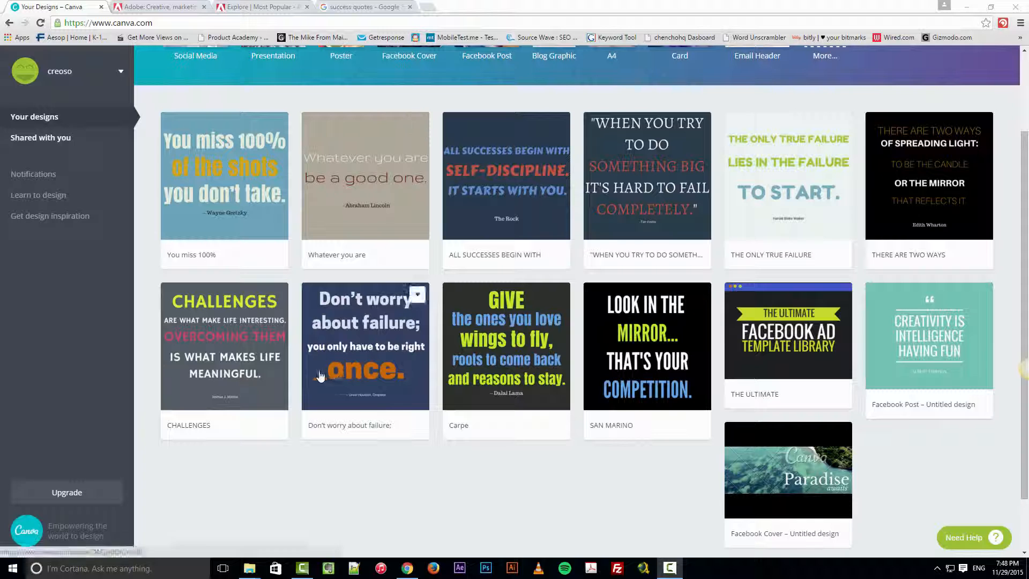
{"action": "scroll", "coordinate": [274, 125], "scroll_direction": "up", "scroll_amount": 2}
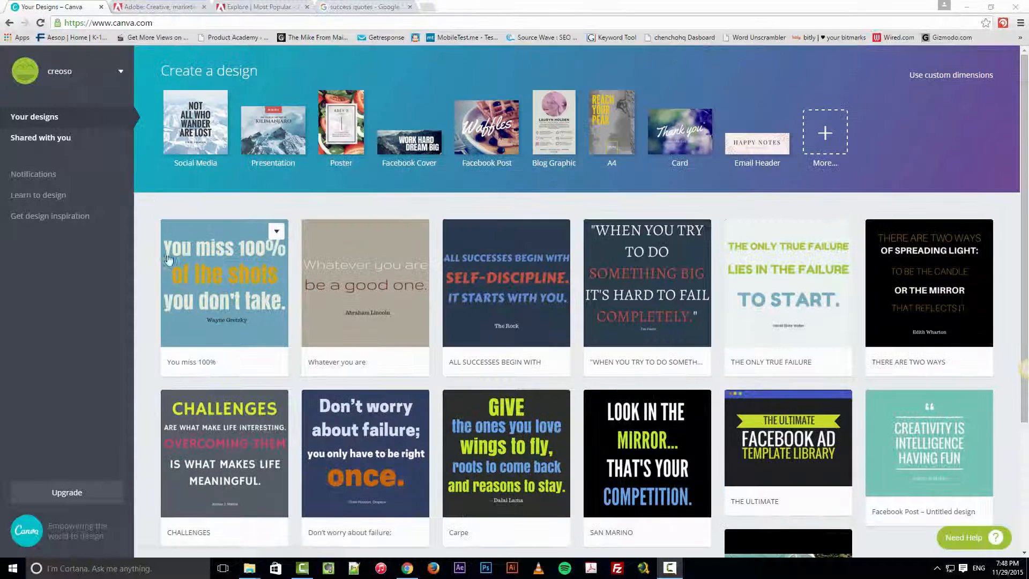
{"action": "left_click", "coordinate": [209, 132]}
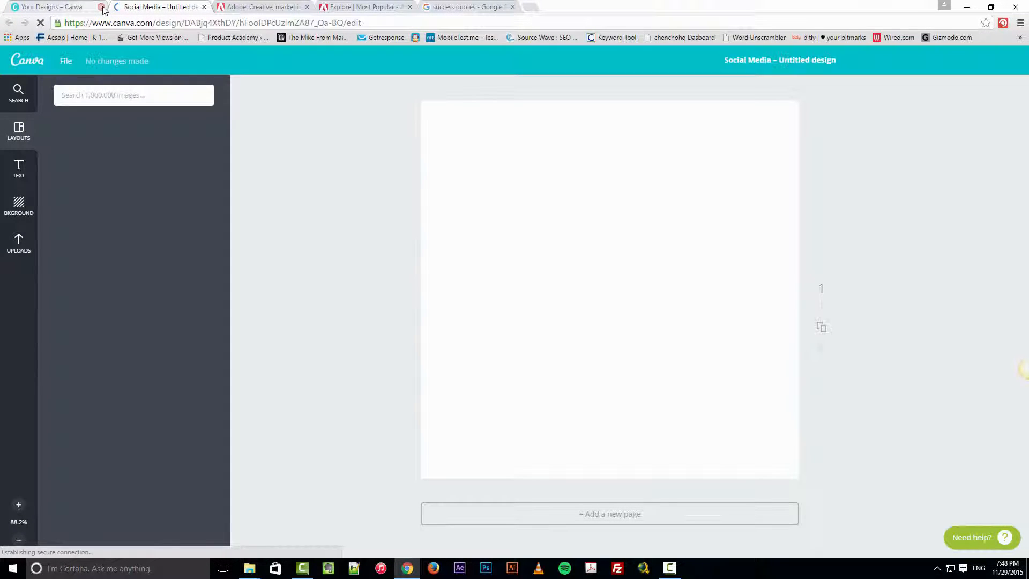
{"action": "left_click", "coordinate": [102, 7]}
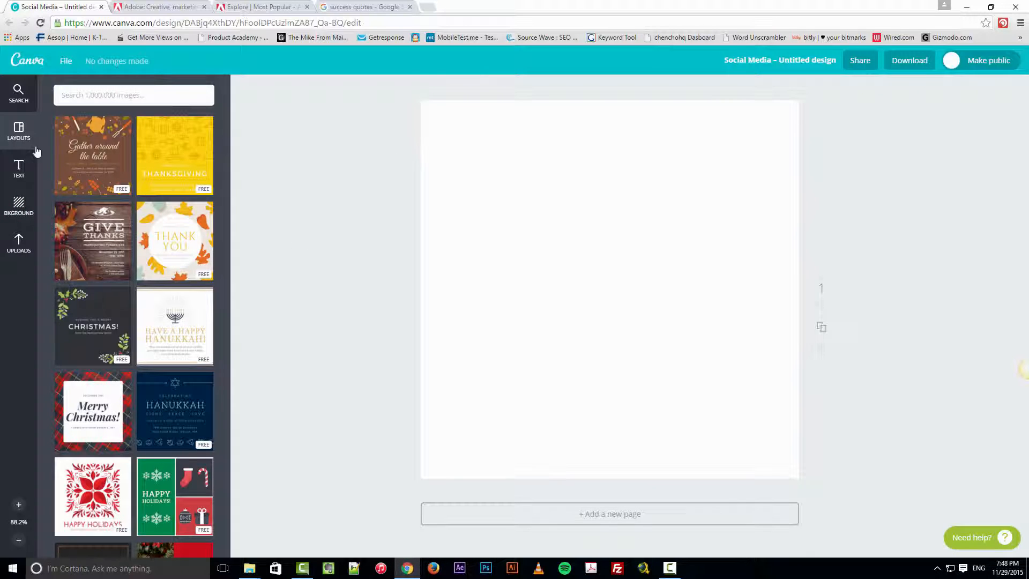
Fill the blank design's background with solid black.
{"action": "left_click", "coordinate": [19, 208]}
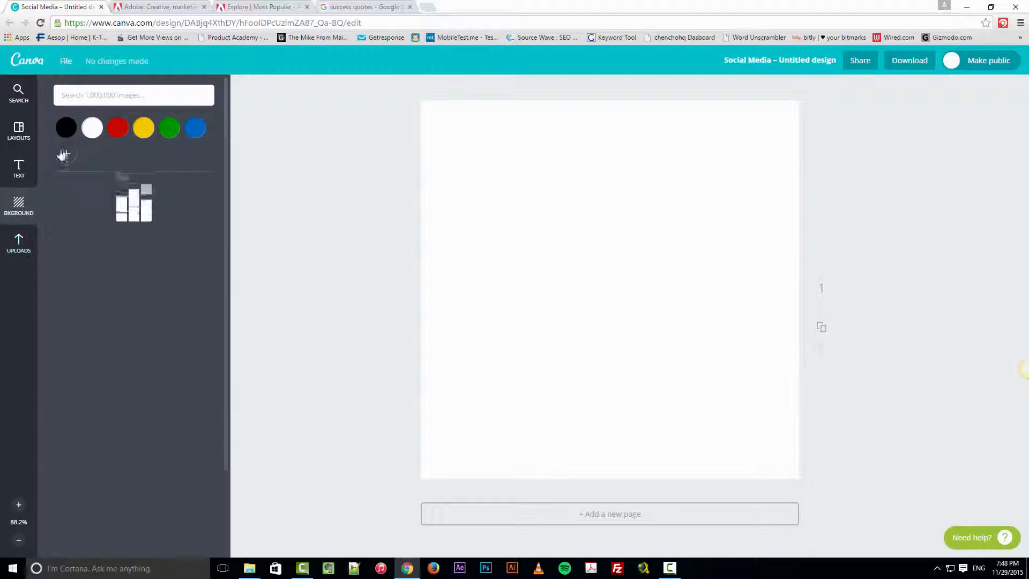
{"action": "left_click", "coordinate": [66, 131]}
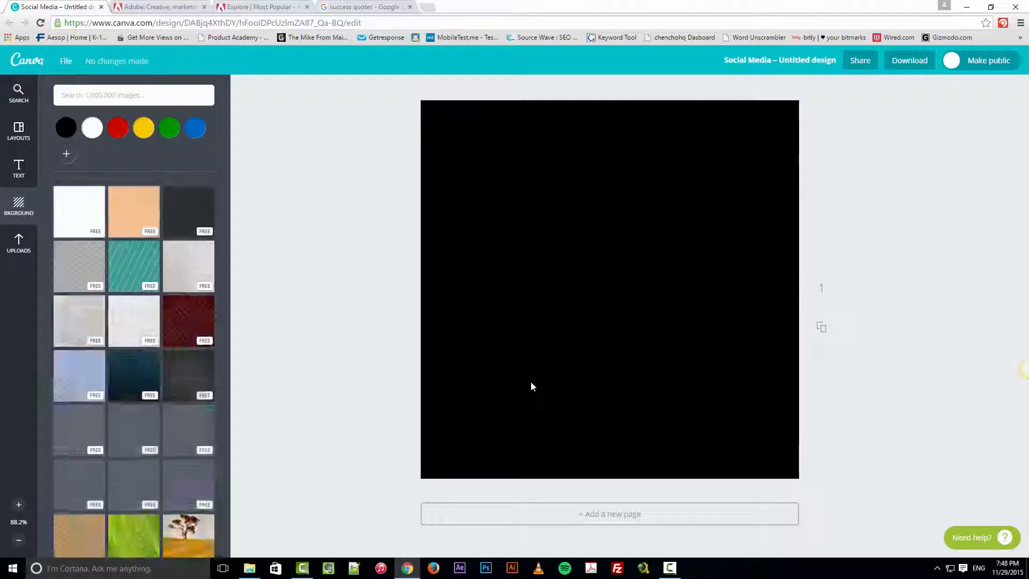
Examine the ready-made text styles available for the design.
{"action": "left_click", "coordinate": [24, 175]}
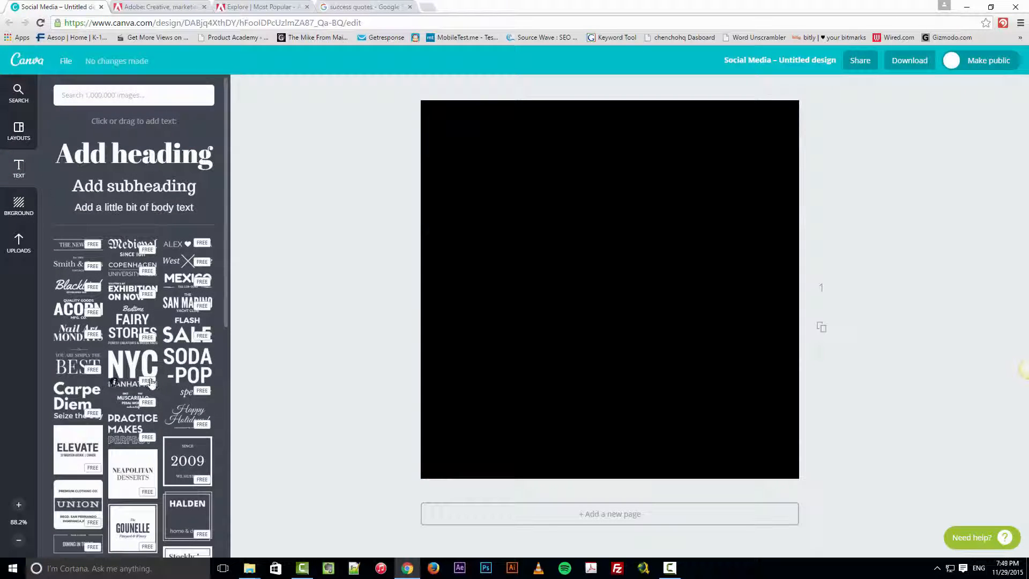
{"action": "scroll", "coordinate": [159, 322], "scroll_direction": "down", "scroll_amount": 5}
{"action": "scroll", "coordinate": [161, 336], "scroll_direction": "down", "scroll_amount": 5}
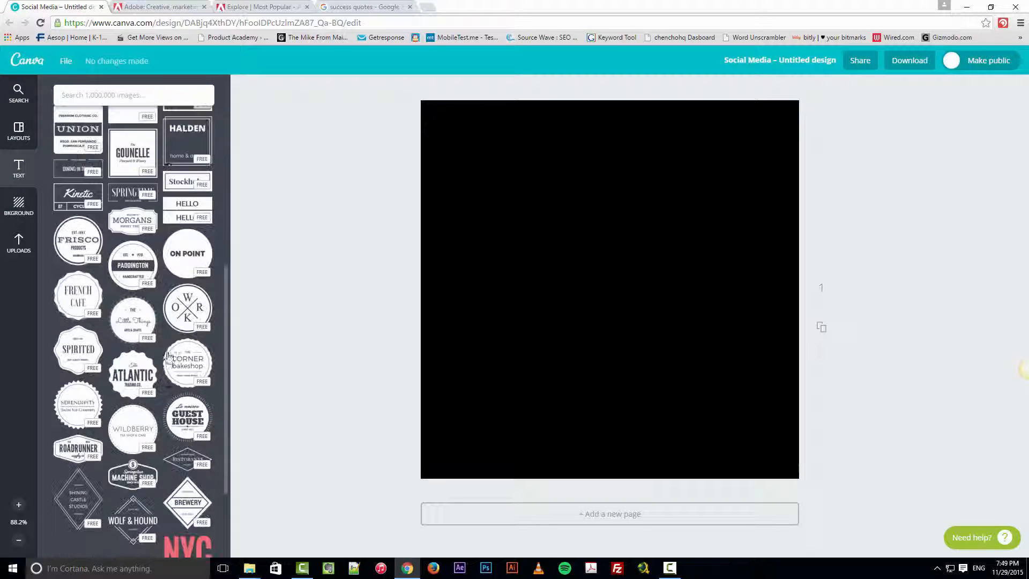
{"action": "scroll", "coordinate": [133, 360], "scroll_direction": "up", "scroll_amount": 3}
{"action": "scroll", "coordinate": [133, 360], "scroll_direction": "up", "scroll_amount": 2}
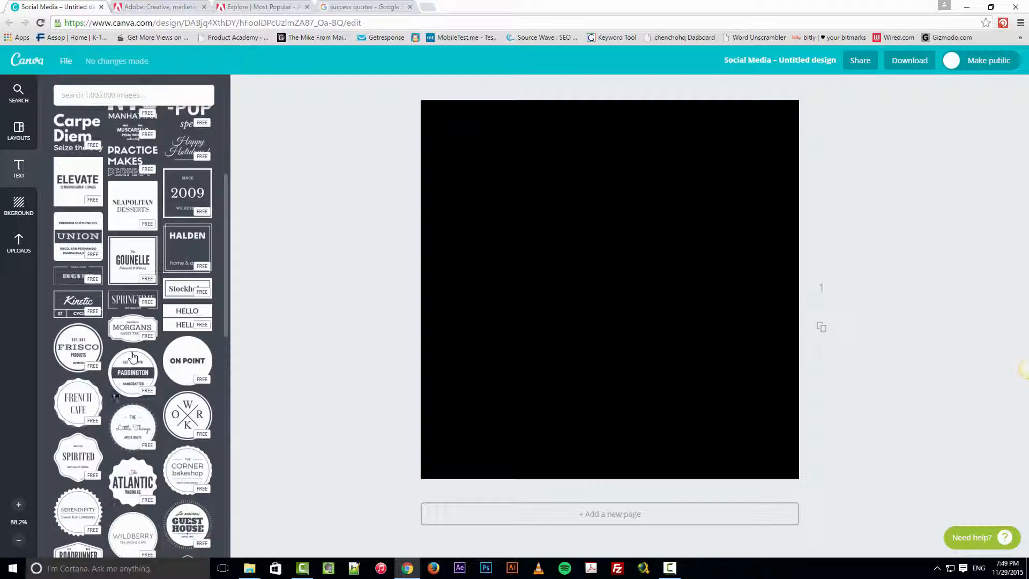
{"action": "scroll", "coordinate": [144, 335], "scroll_direction": "up", "scroll_amount": 5}
{"action": "scroll", "coordinate": [144, 346], "scroll_direction": "down", "scroll_amount": 10}
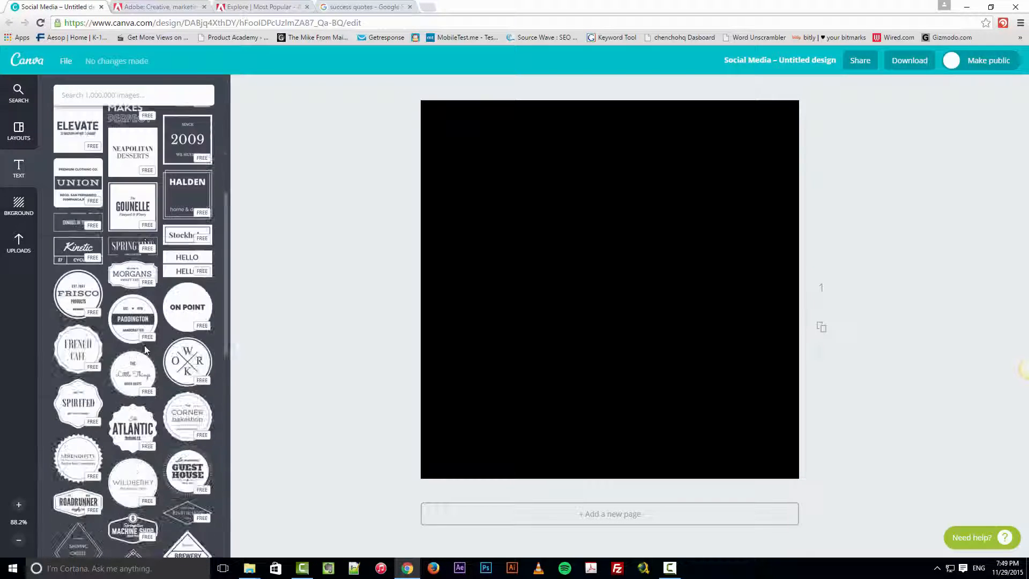
{"action": "scroll", "coordinate": [180, 381], "scroll_direction": "up", "scroll_amount": 10}
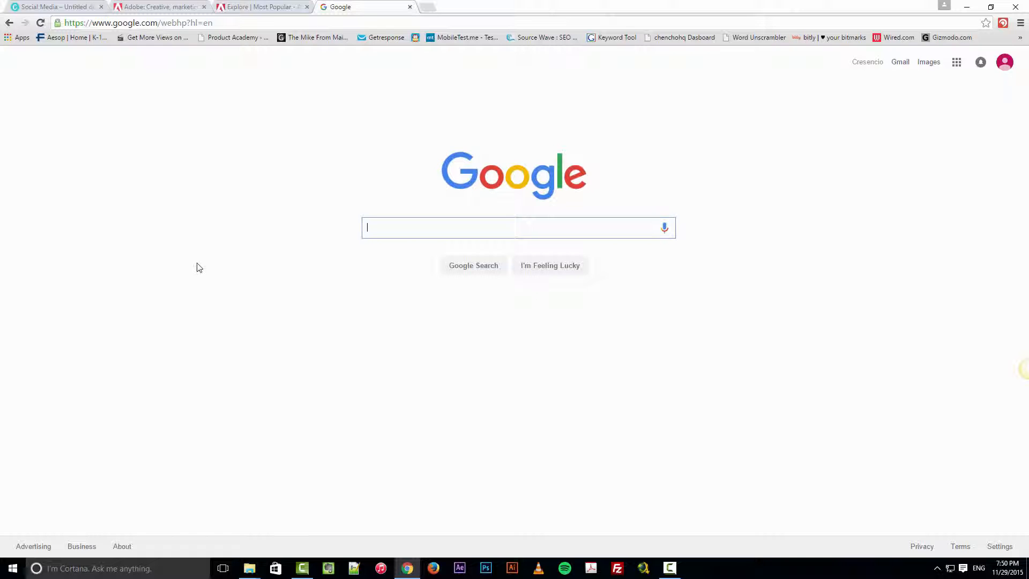
Search Google for "success quotes" and display the image results.
{"action": "type", "text": "success"}
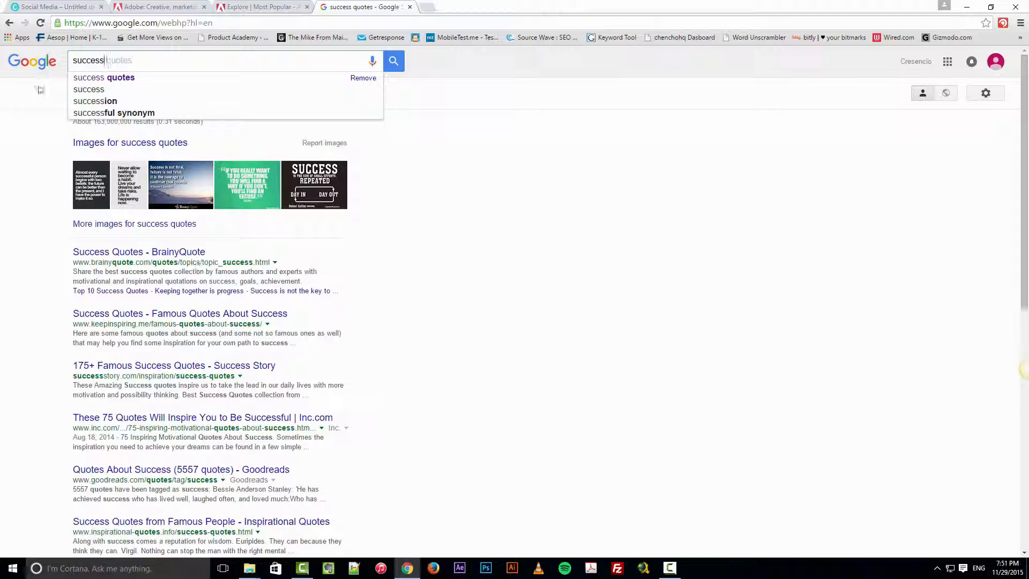
{"action": "left_click", "coordinate": [138, 82]}
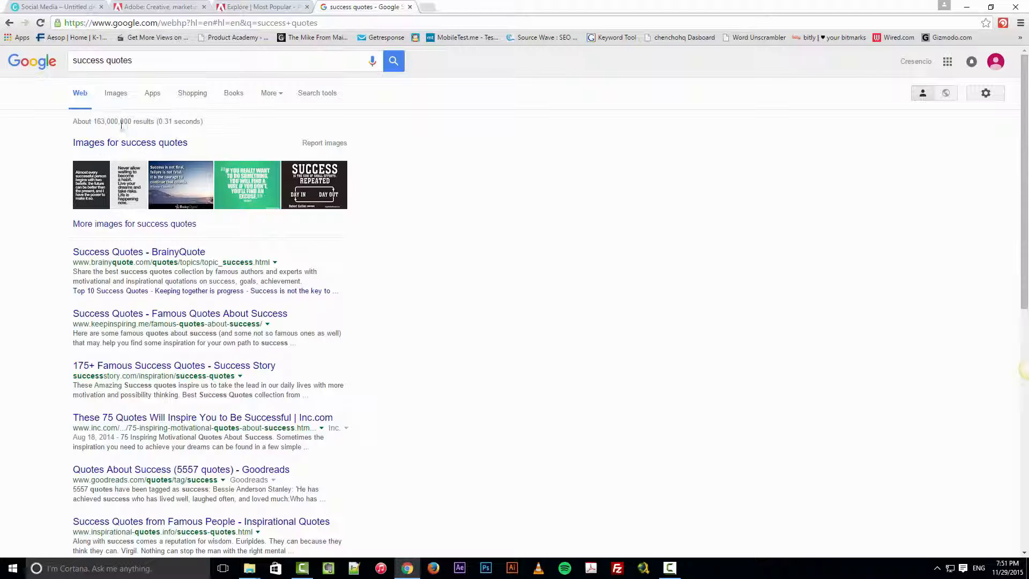
{"action": "left_click", "coordinate": [116, 97]}
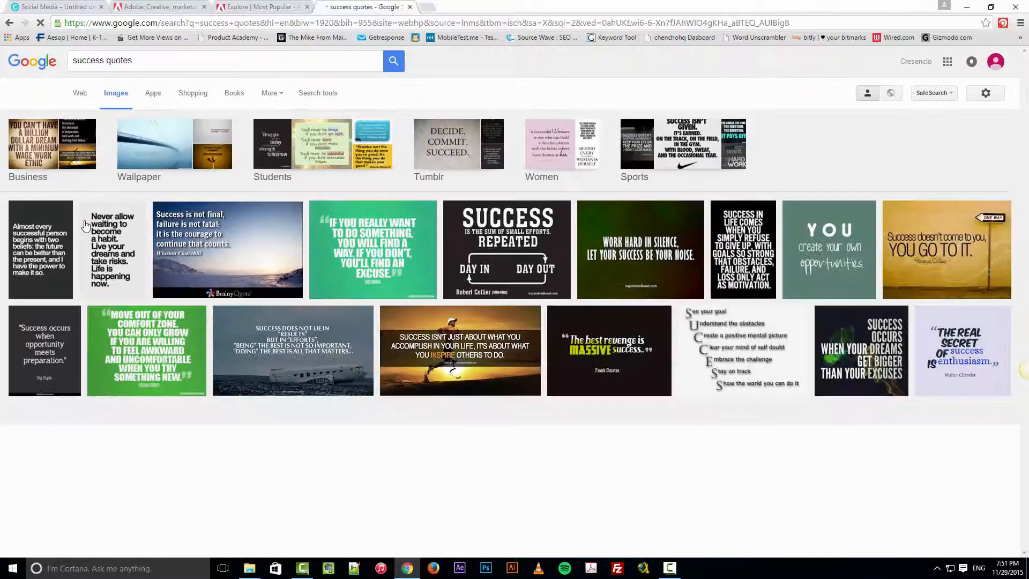
Look through the success quote images for a short quote to use in the design.
{"action": "scroll", "coordinate": [537, 358], "scroll_direction": "down", "scroll_amount": 1}
{"action": "scroll", "coordinate": [537, 357], "scroll_direction": "down", "scroll_amount": 1}
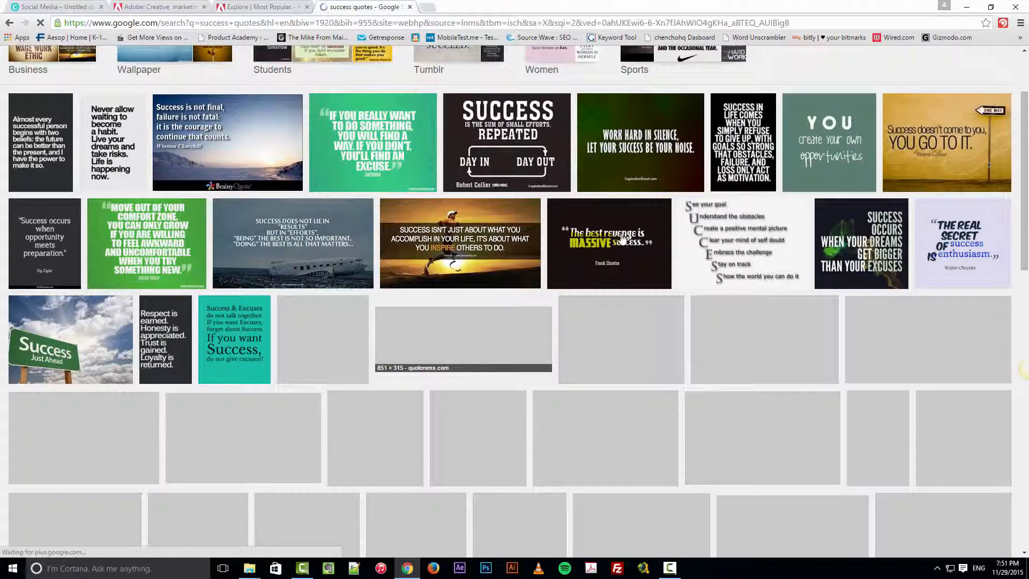
{"action": "scroll", "coordinate": [414, 351], "scroll_direction": "down", "scroll_amount": 2}
{"action": "scroll", "coordinate": [414, 351], "scroll_direction": "down", "scroll_amount": 1}
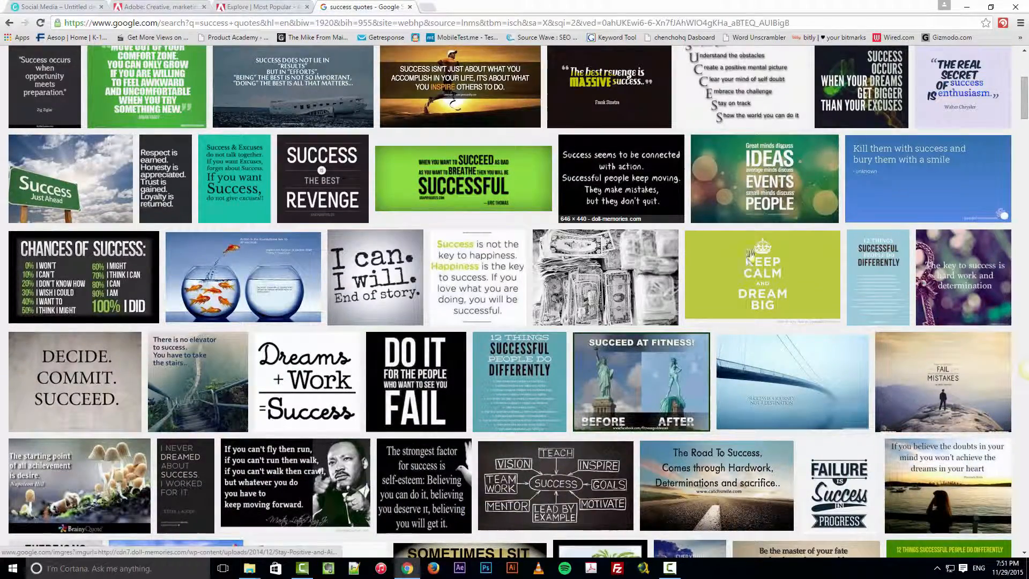
{"action": "scroll", "coordinate": [476, 335], "scroll_direction": "down", "scroll_amount": 5}
{"action": "scroll", "coordinate": [483, 348], "scroll_direction": "down", "scroll_amount": 1}
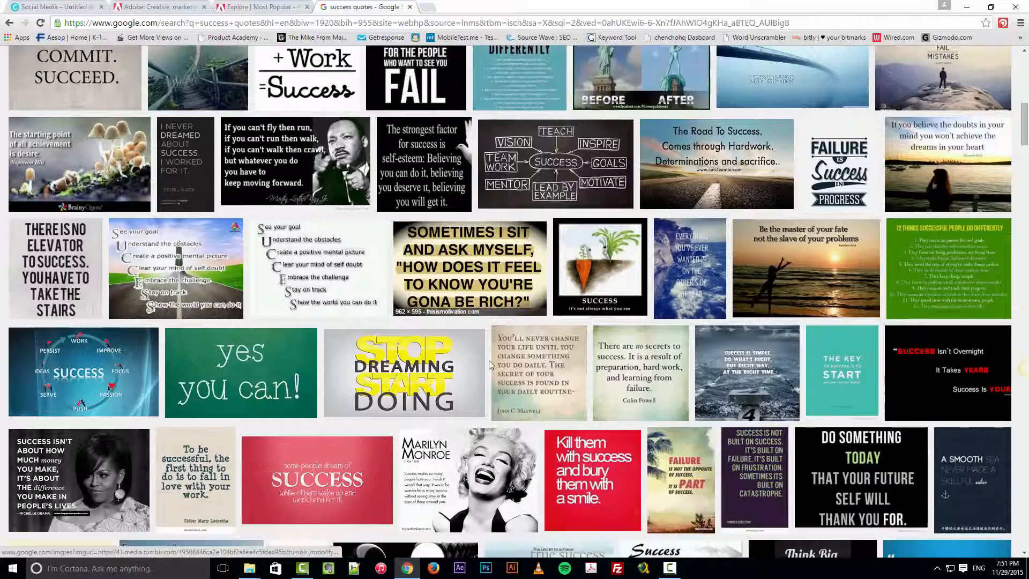
{"action": "scroll", "coordinate": [472, 375], "scroll_direction": "up", "scroll_amount": 4}
{"action": "scroll", "coordinate": [273, 370], "scroll_direction": "up", "scroll_amount": 2}
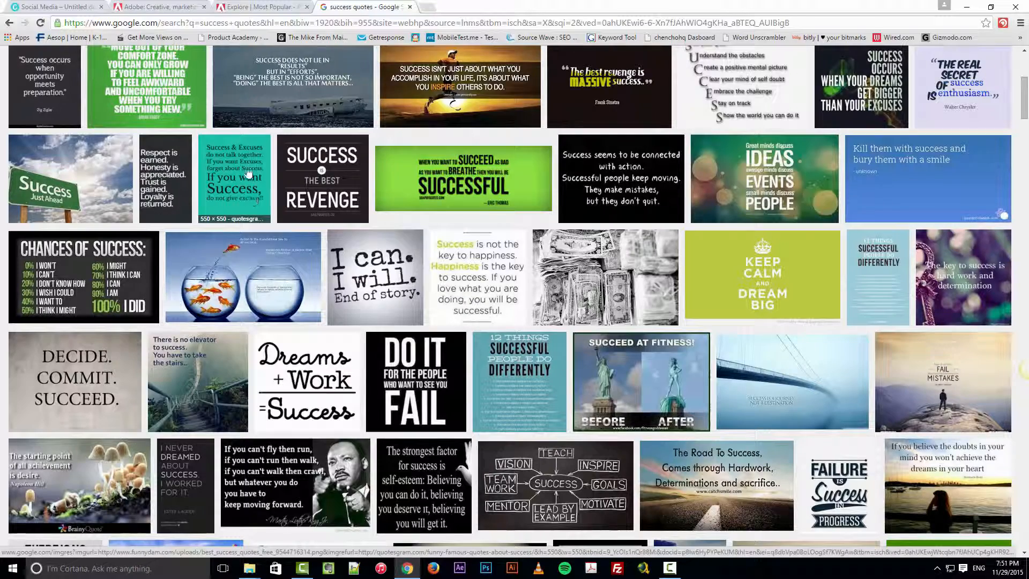
{"action": "scroll", "coordinate": [230, 152], "scroll_direction": "up", "scroll_amount": 2}
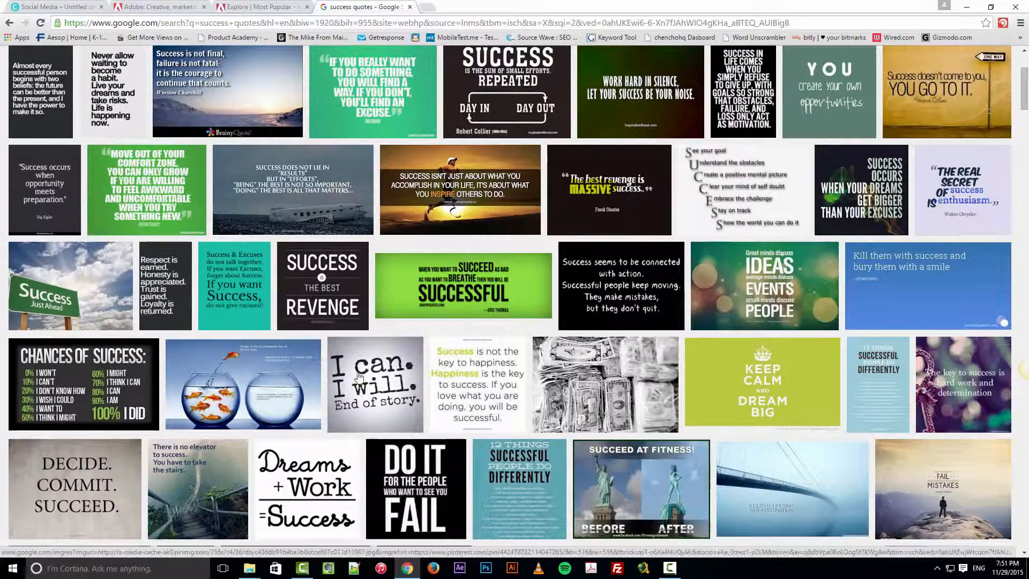
{"action": "scroll", "coordinate": [359, 377], "scroll_direction": "down", "scroll_amount": 2}
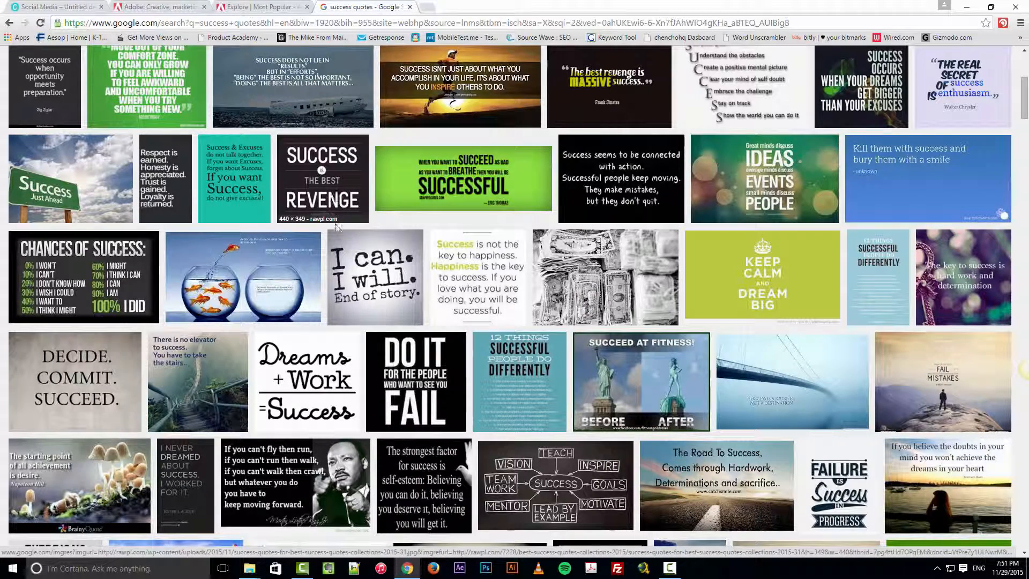
{"action": "scroll", "coordinate": [338, 236], "scroll_direction": "up", "scroll_amount": 2}
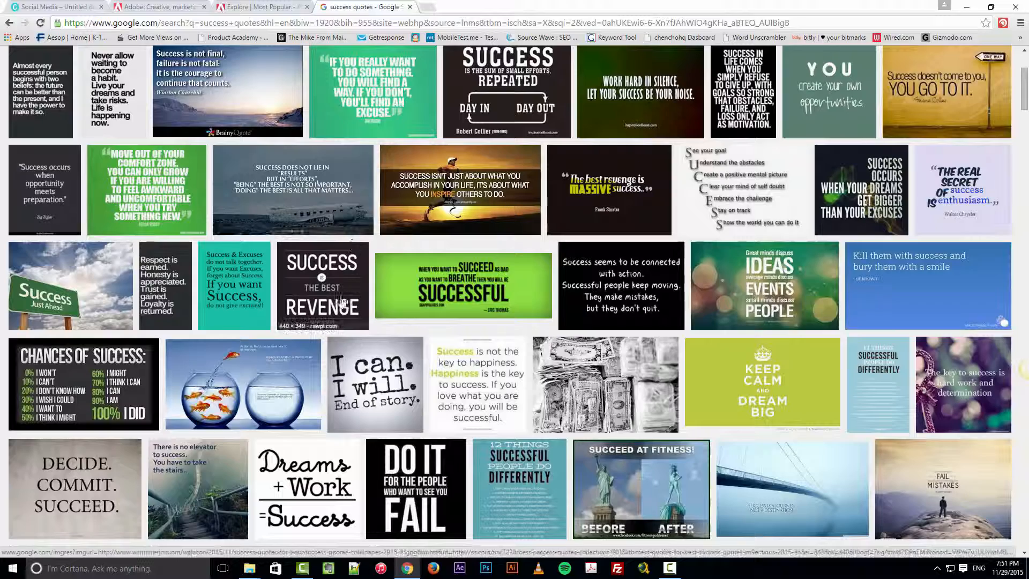
Open a blank Notepad document and arrange it side by side with the browser, Notepad on the right half.
{"action": "left_click", "coordinate": [12, 567]}
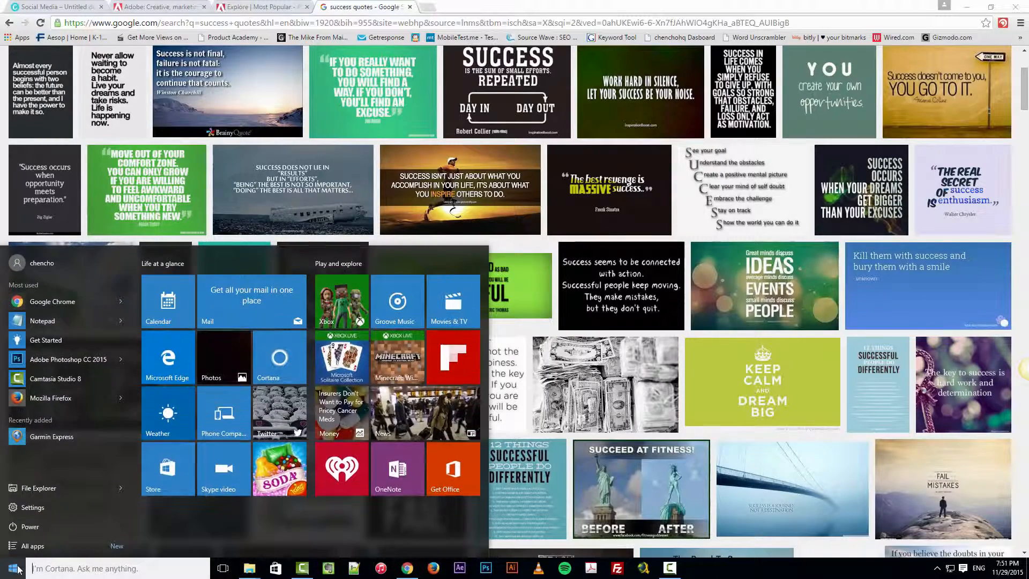
{"action": "left_click", "coordinate": [36, 327]}
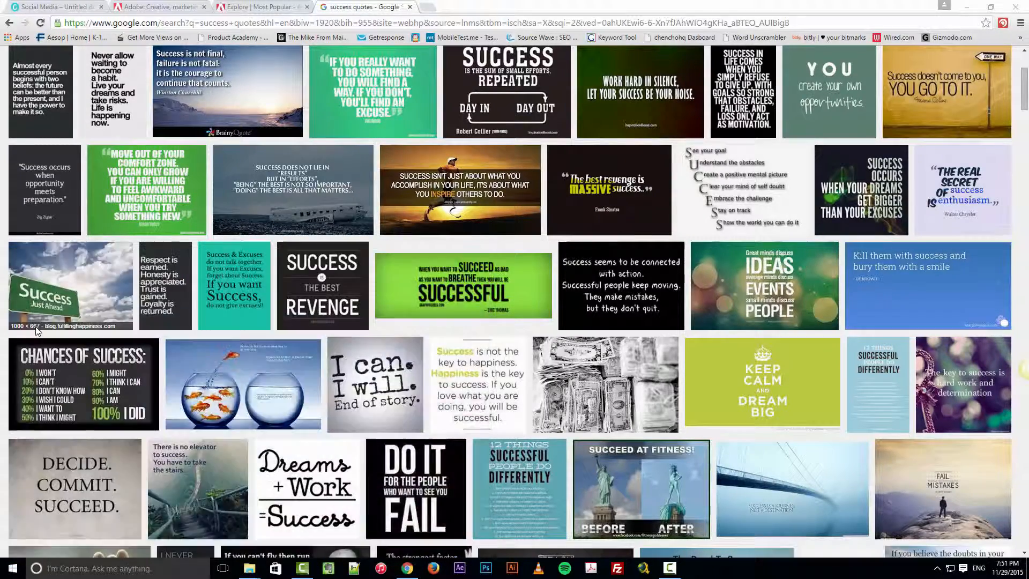
{"action": "key", "text": "super+Right"}
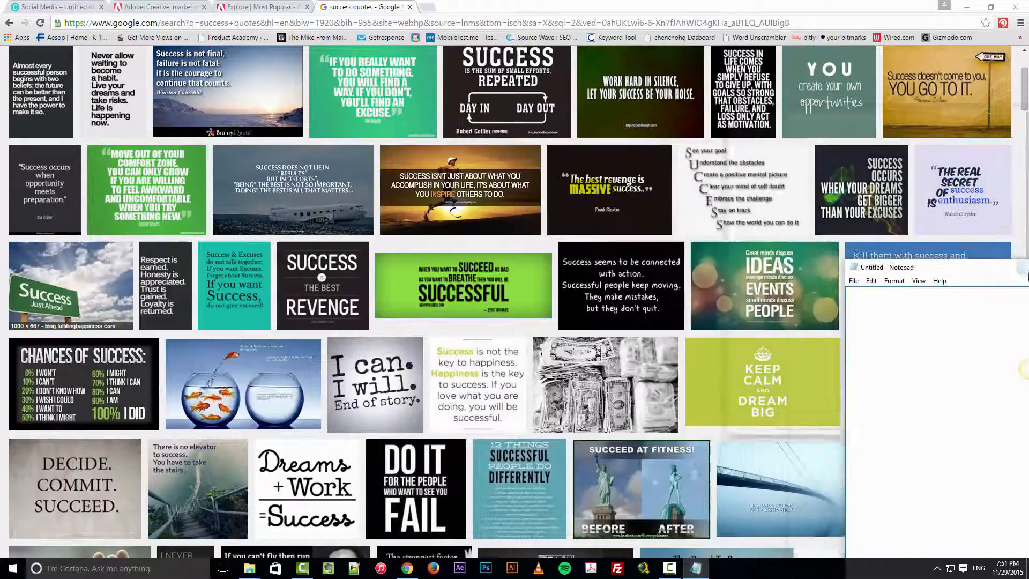
{"action": "left_click", "coordinate": [198, 184]}
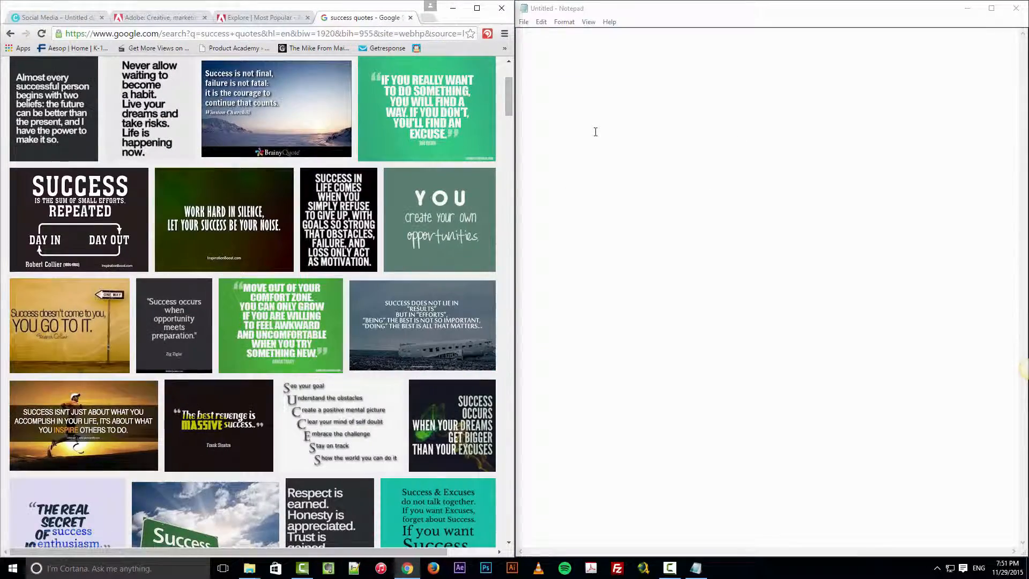
{"action": "left_click", "coordinate": [595, 155]}
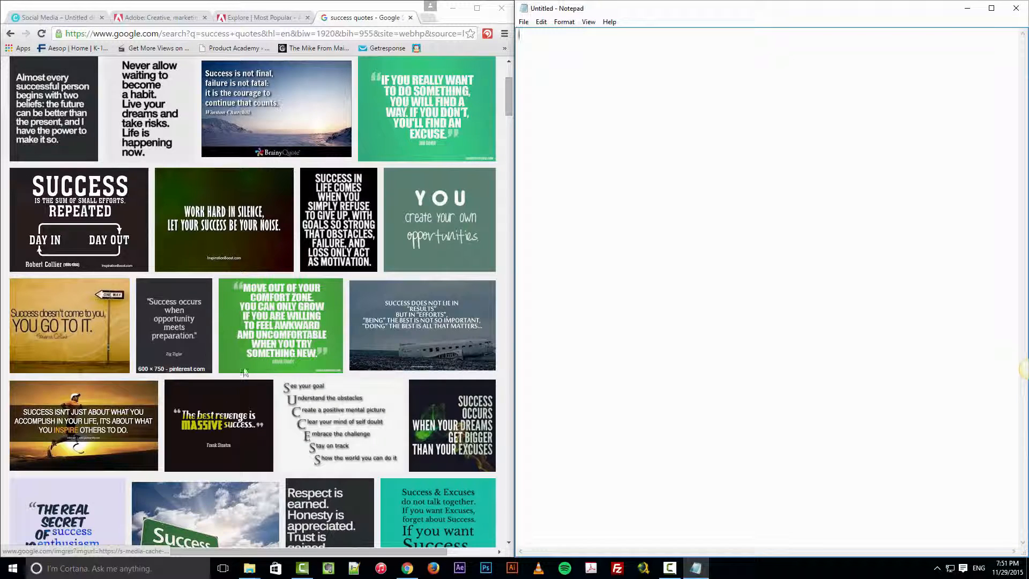
Find the "Success is the best revenge" quote among the image results and open its enlarged preview.
{"action": "scroll", "coordinate": [236, 359], "scroll_direction": "down", "scroll_amount": 5}
{"action": "scroll", "coordinate": [273, 373], "scroll_direction": "up", "scroll_amount": 4}
{"action": "scroll", "coordinate": [274, 372], "scroll_direction": "up", "scroll_amount": 3}
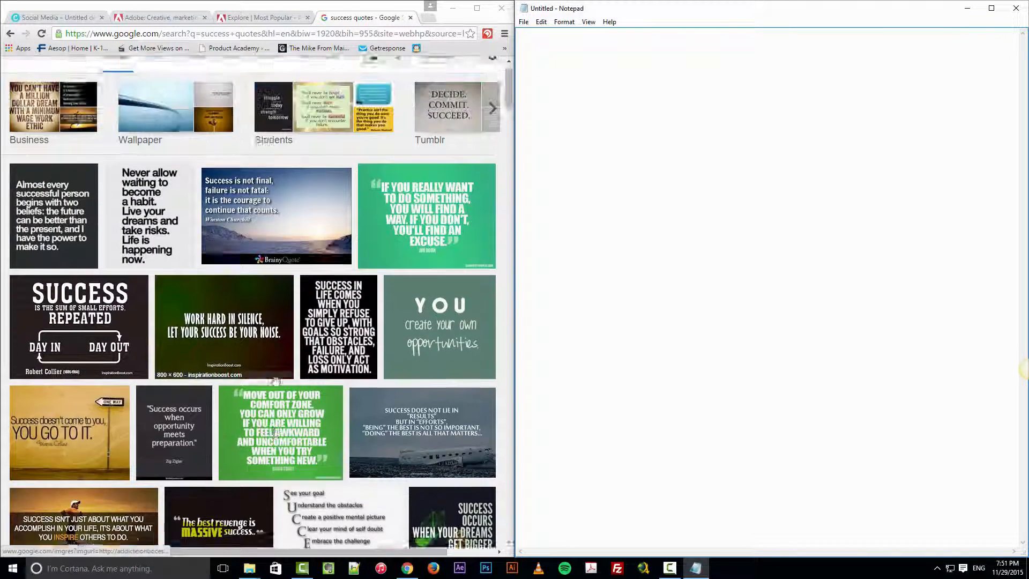
{"action": "scroll", "coordinate": [277, 388], "scroll_direction": "down", "scroll_amount": 7}
{"action": "scroll", "coordinate": [280, 398], "scroll_direction": "down", "scroll_amount": 9}
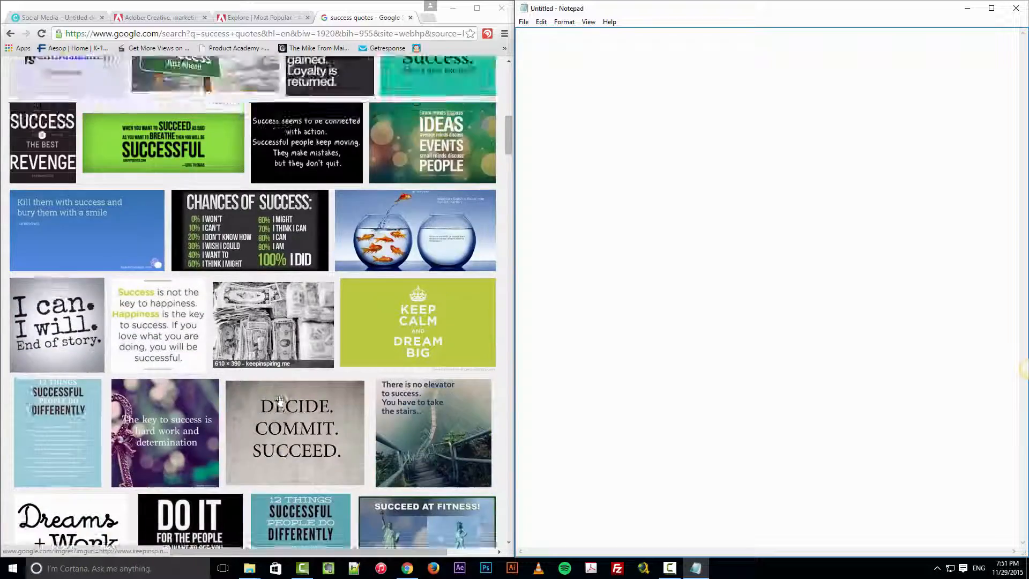
{"action": "scroll", "coordinate": [280, 402], "scroll_direction": "up", "scroll_amount": 2}
{"action": "scroll", "coordinate": [280, 402], "scroll_direction": "up", "scroll_amount": 6}
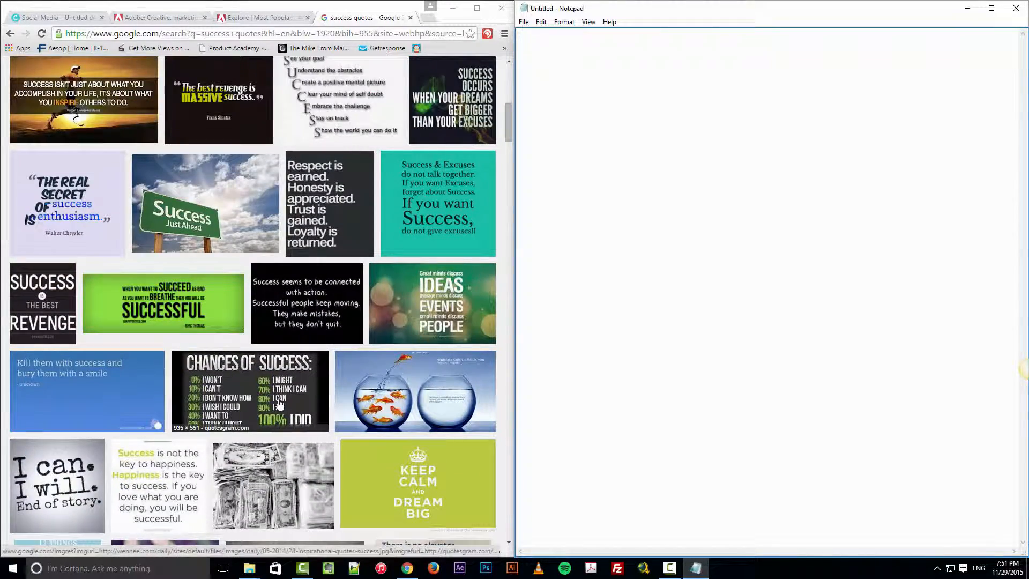
{"action": "left_click", "coordinate": [53, 313]}
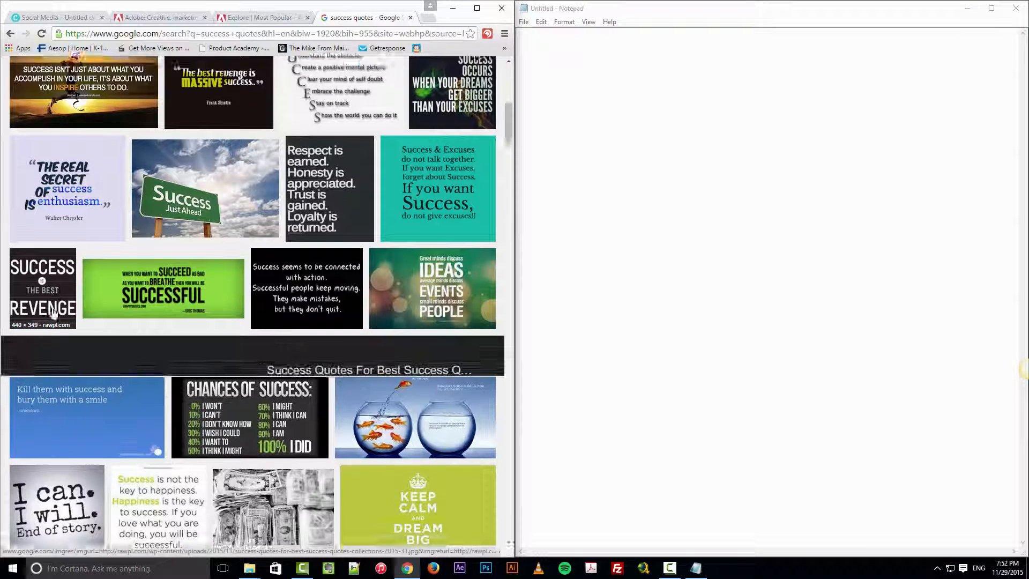
Write SUCCESS IS THE BEST REVENGE in the blank Notepad document, then close the image search tab and return to the Canva design.
{"action": "left_click", "coordinate": [682, 276]}
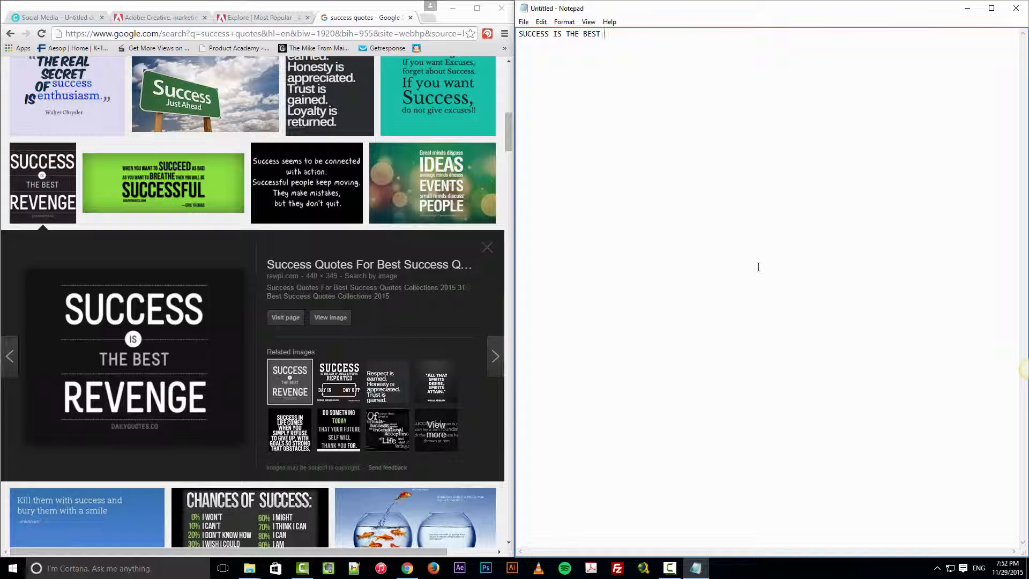
{"action": "type", "text": "EVENGE"}
{"action": "left_click", "coordinate": [410, 17]}
{"action": "left_click", "coordinate": [54, 18]}
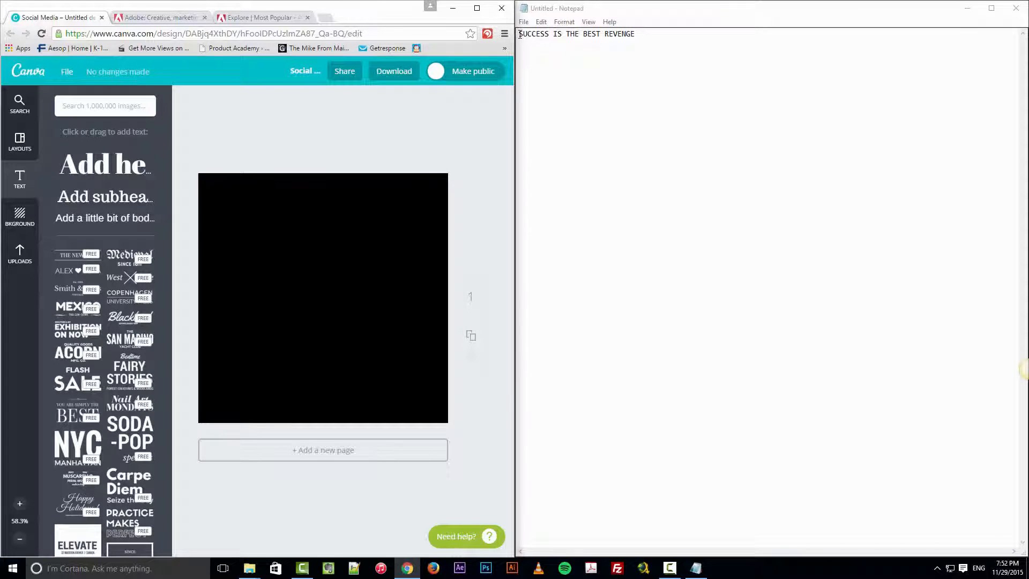
Add a heading with the word SUCCESS copied from the Notepad quote and place it near the top of the black canvas.
{"action": "left_click_drag", "start_coordinate": [520, 34], "coordinate": [543, 36]}
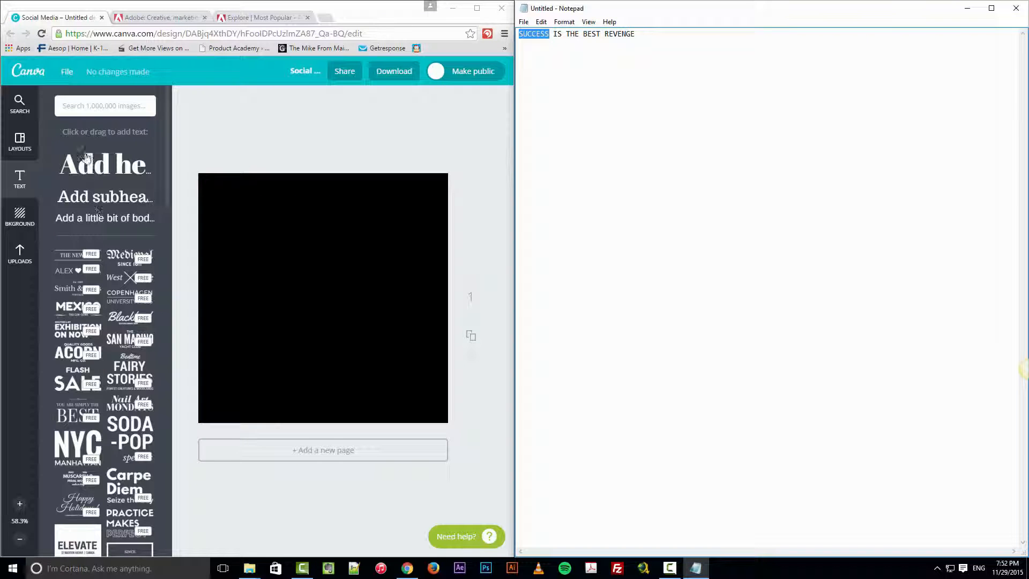
{"action": "left_click", "coordinate": [119, 171]}
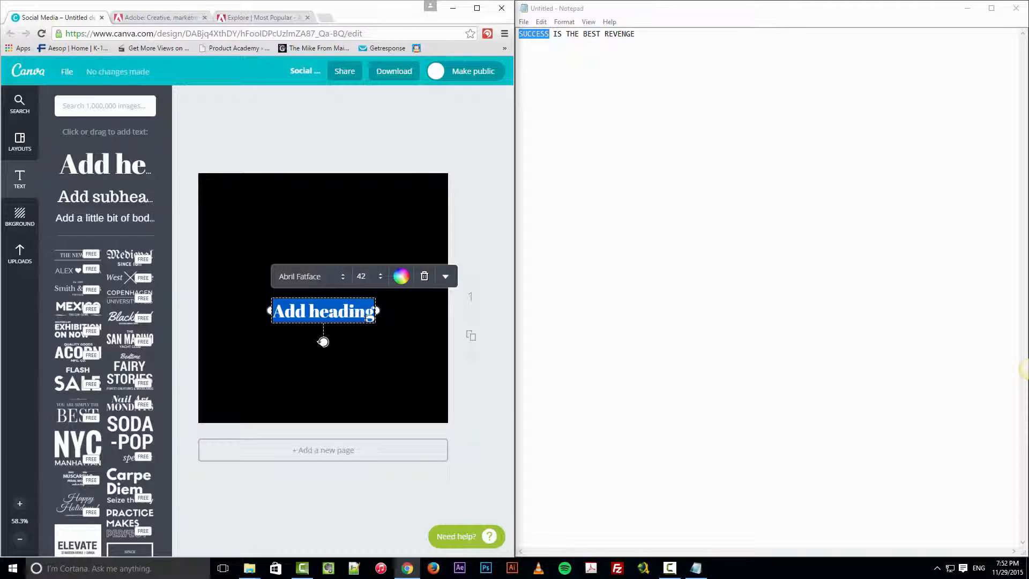
{"action": "right_click", "coordinate": [540, 36]}
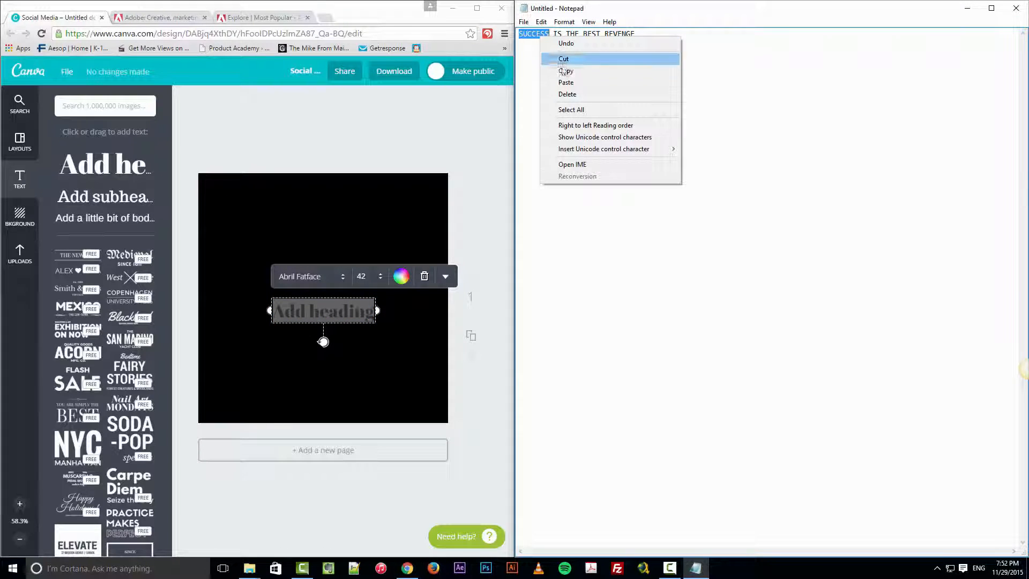
{"action": "left_click", "coordinate": [565, 71]}
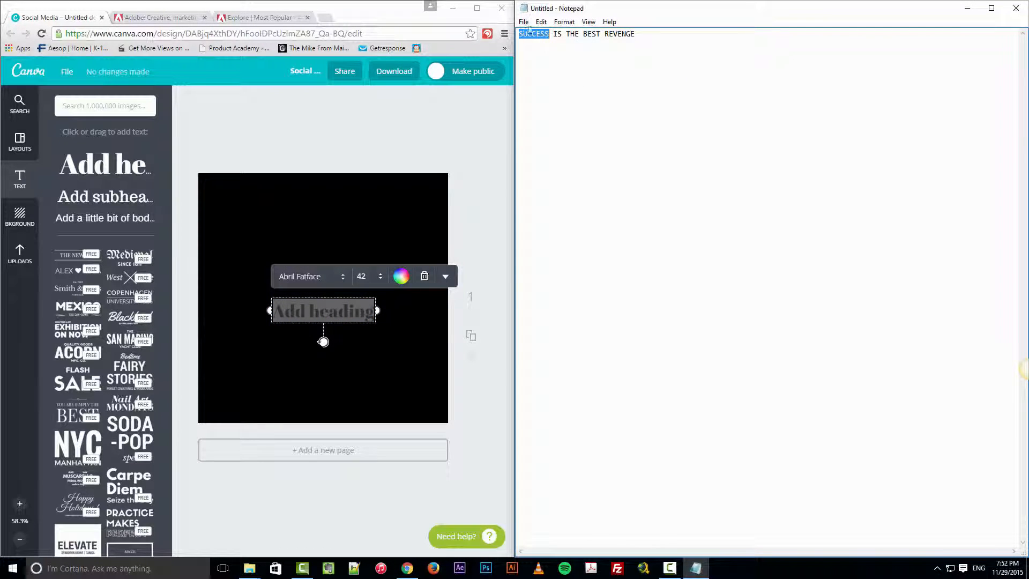
{"action": "right_click", "coordinate": [346, 311]}
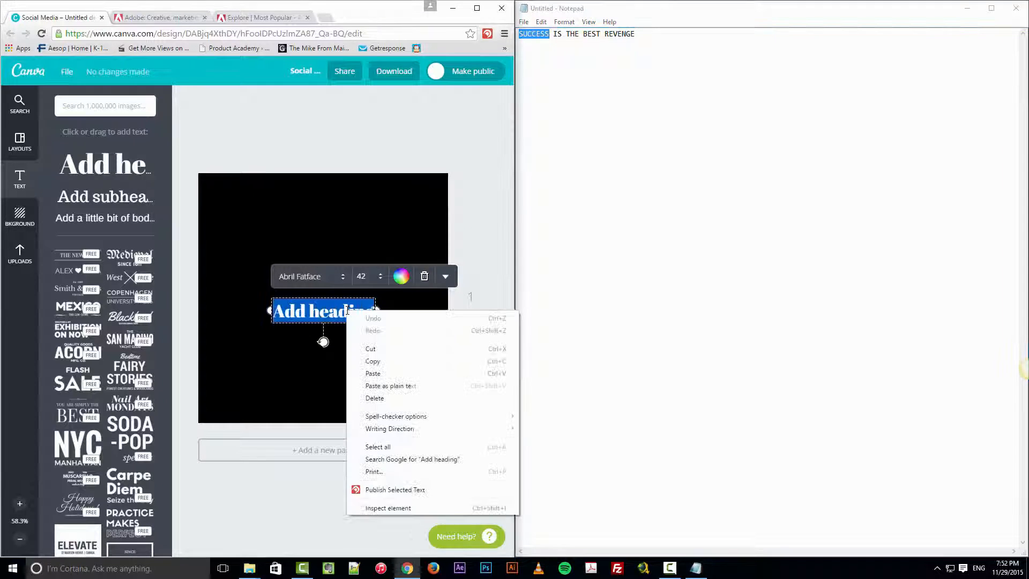
{"action": "left_click", "coordinate": [387, 374]}
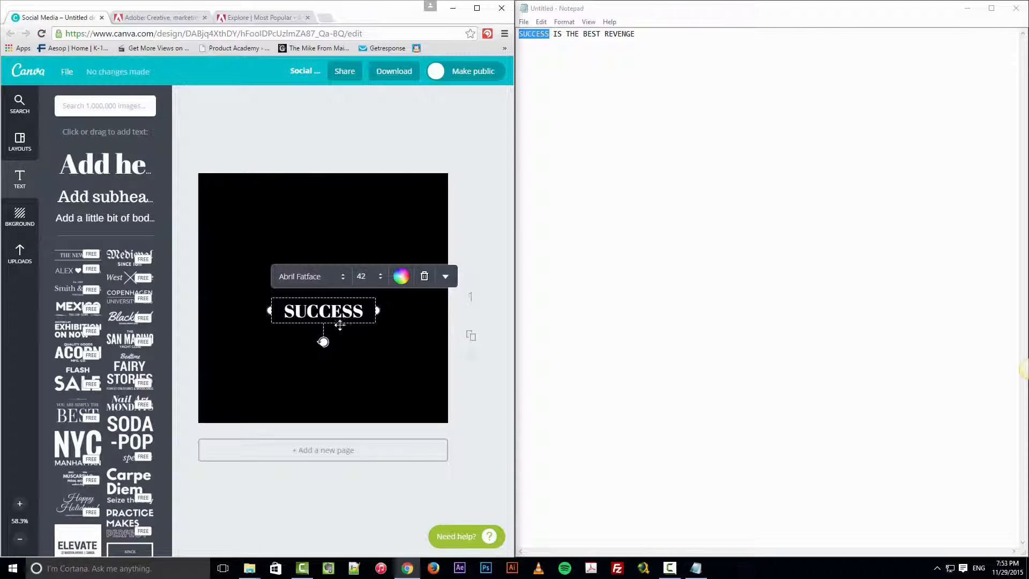
{"action": "left_click_drag", "start_coordinate": [340, 328], "coordinate": [340, 220]}
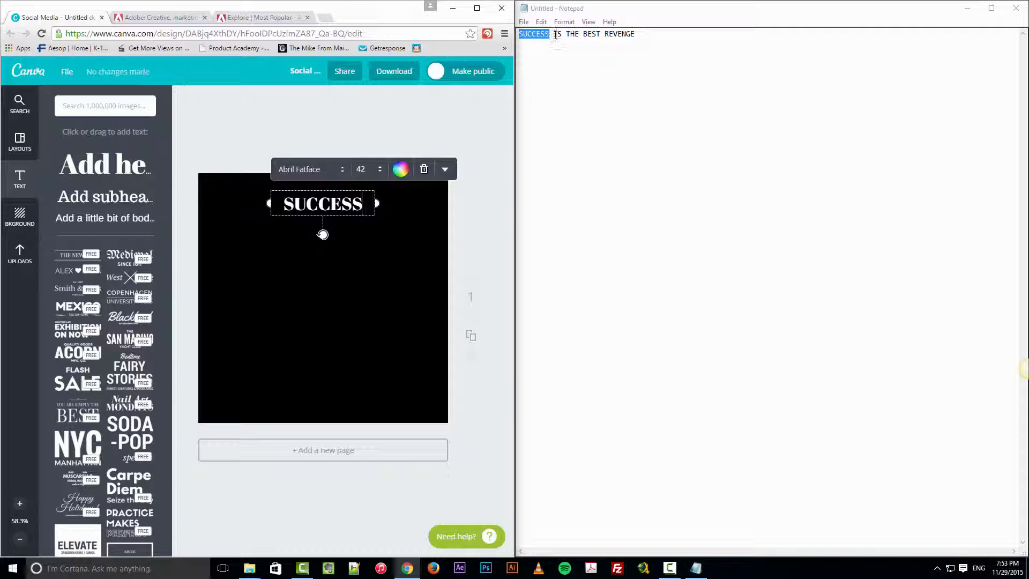
Add a second heading with IS THE copied from the Notepad quote and place it centred below SUCCESS.
{"action": "left_click_drag", "start_coordinate": [553, 35], "coordinate": [579, 35]}
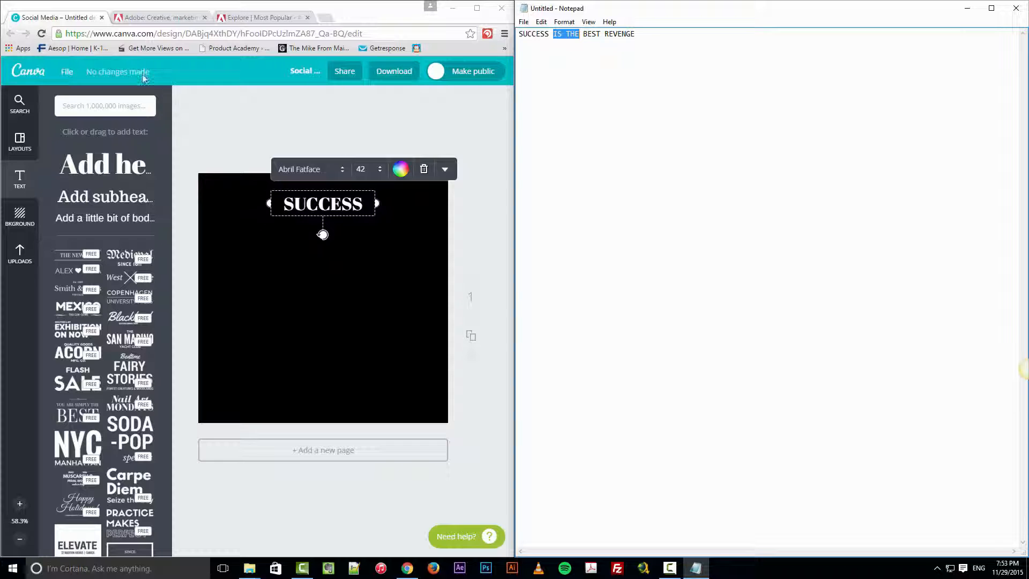
{"action": "left_click", "coordinate": [122, 164]}
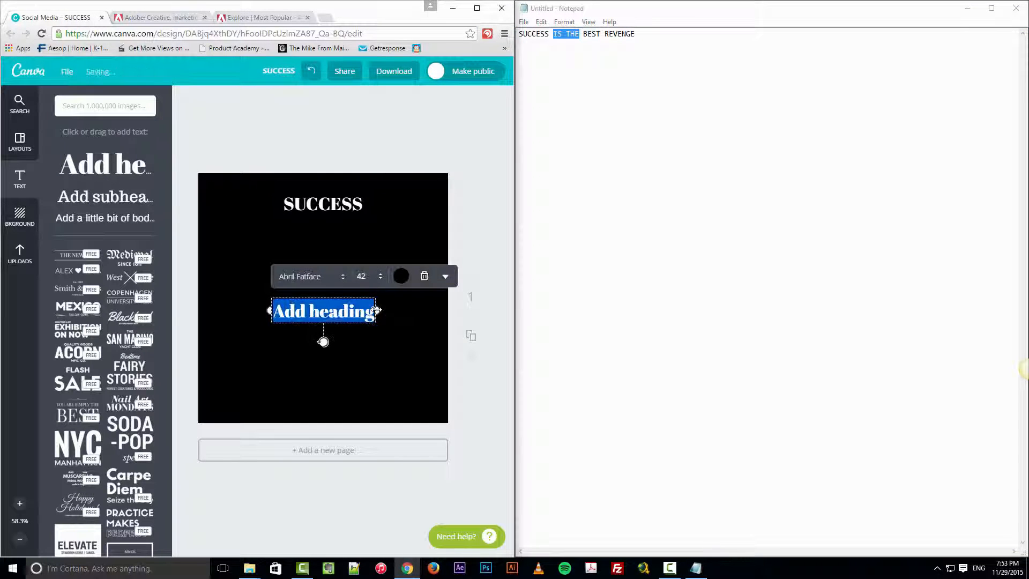
{"action": "key", "text": "ctrl+v"}
{"action": "left_click_drag", "start_coordinate": [343, 317], "coordinate": [343, 258]}
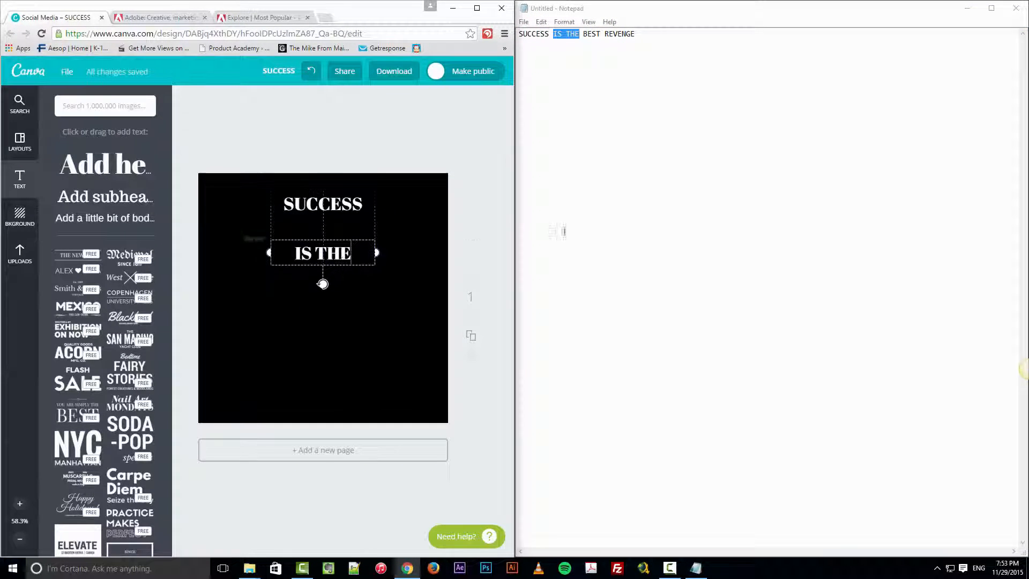
Add a third heading with BEST REVENGE copied from the Notepad quote, leaving it centred below IS THE.
{"action": "left_click_drag", "start_coordinate": [583, 34], "coordinate": [628, 31]}
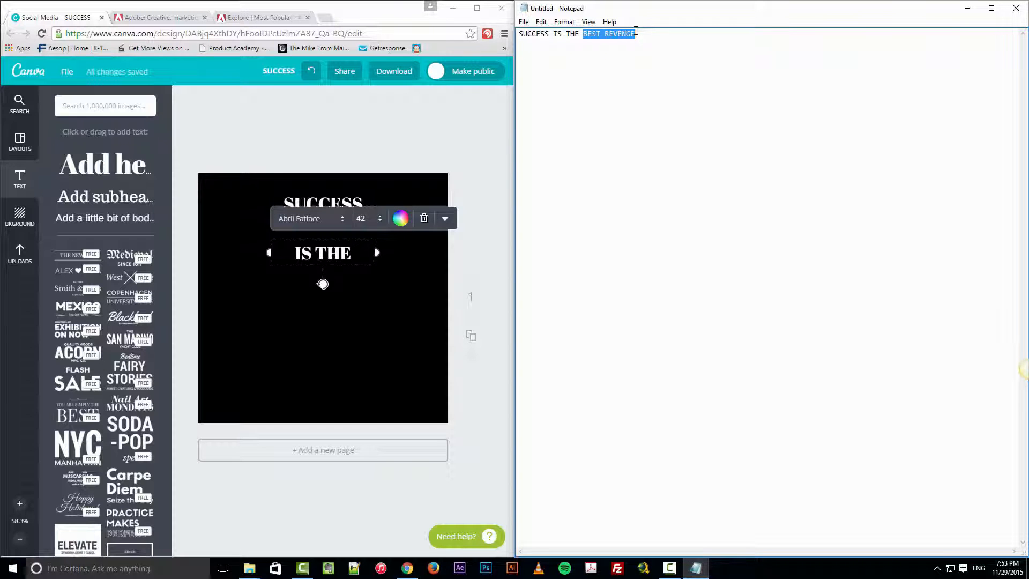
{"action": "left_click", "coordinate": [107, 165]}
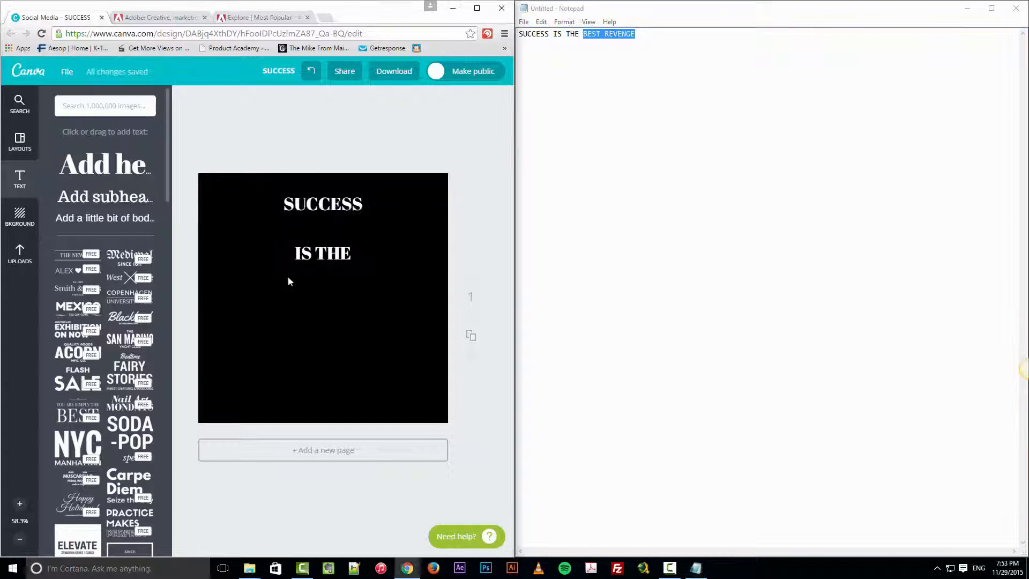
{"action": "key", "text": "ctrl+v"}
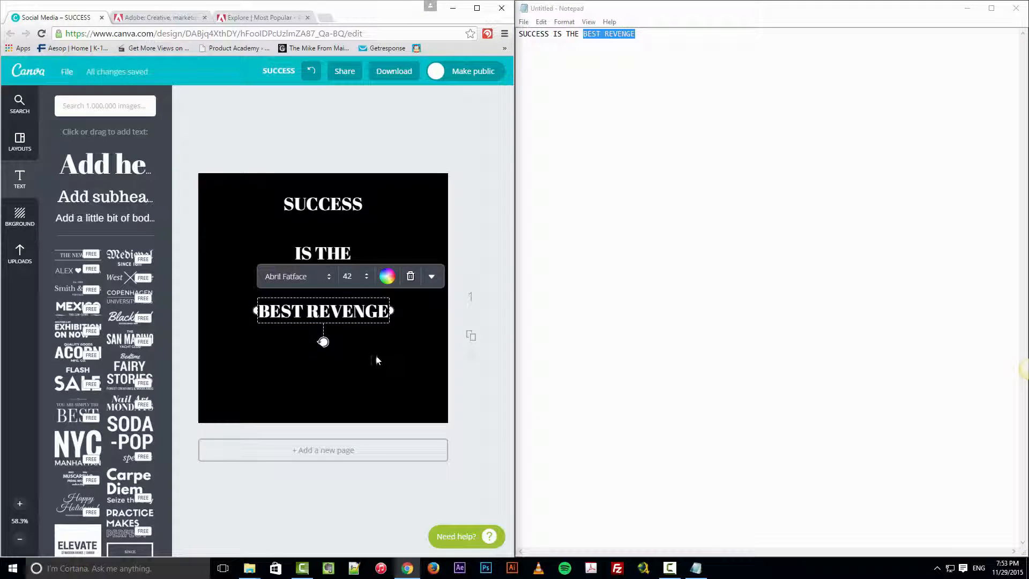
{"action": "left_click", "coordinate": [369, 362]}
Reposition the three headings so they stack closer together, moving SUCCESS and IS THE down toward BEST REVENGE.
{"action": "left_click_drag", "start_coordinate": [328, 205], "coordinate": [328, 215]}
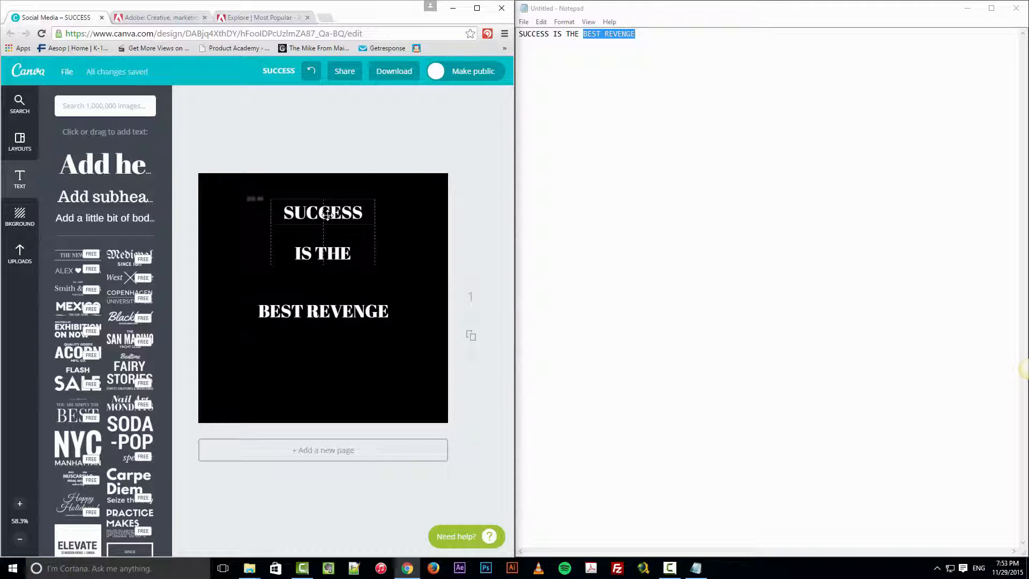
{"action": "left_click", "coordinate": [338, 294]}
{"action": "left_click_drag", "start_coordinate": [344, 317], "coordinate": [341, 318]}
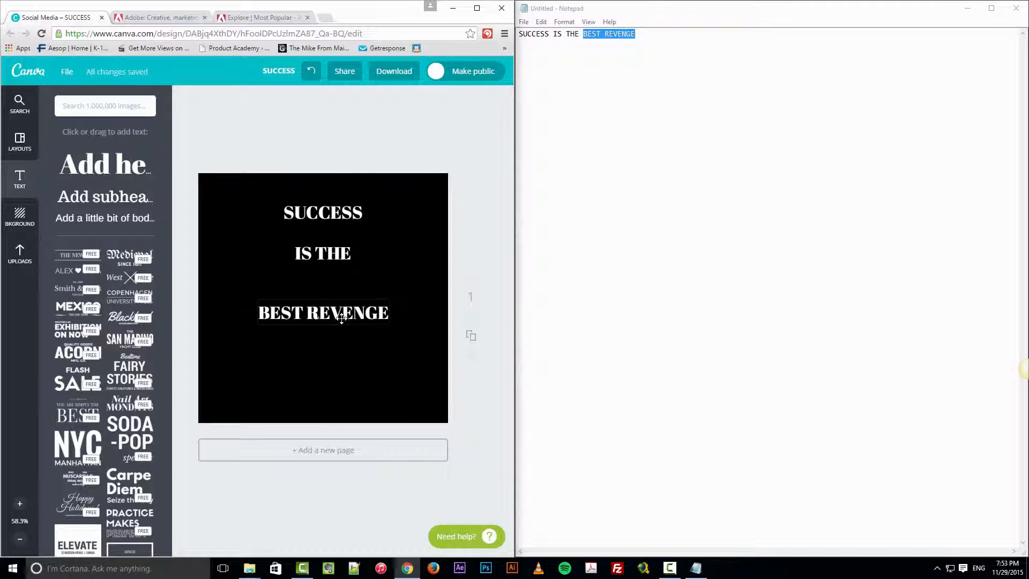
{"action": "left_click_drag", "start_coordinate": [332, 258], "coordinate": [337, 279]}
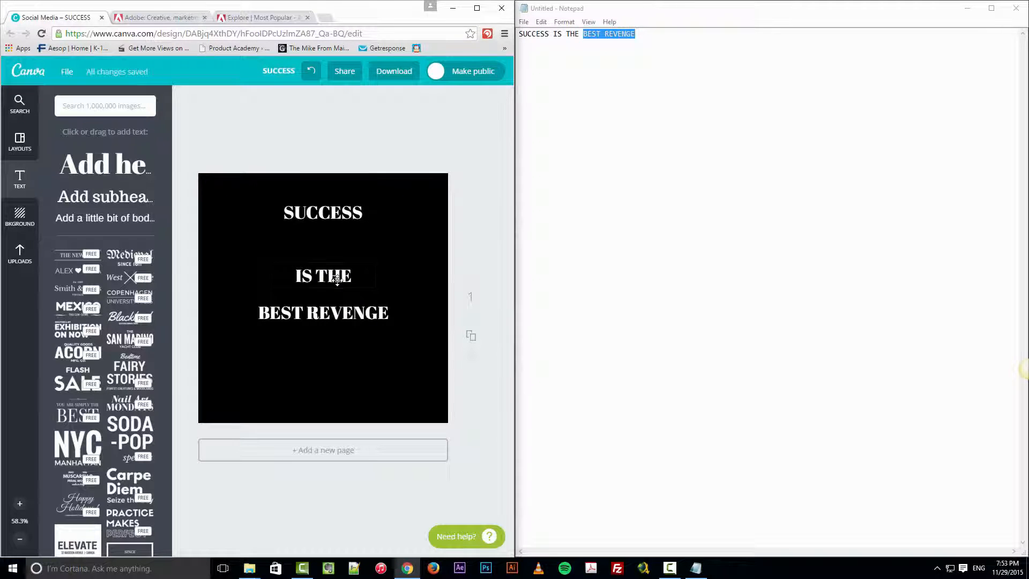
{"action": "left_click_drag", "start_coordinate": [334, 213], "coordinate": [332, 232]}
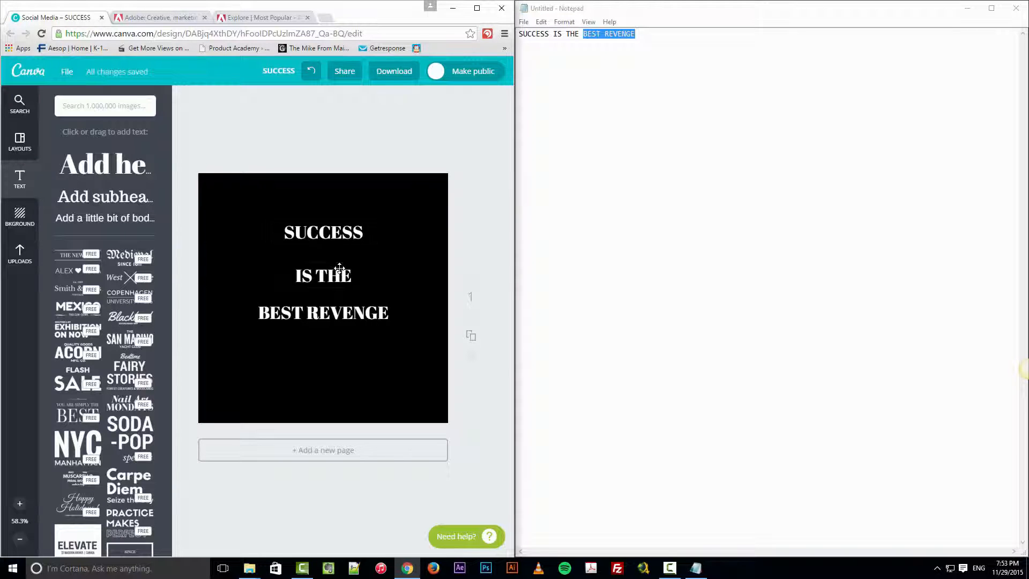
Look through the available fonts for the SUCCESS heading and set it to Anton.
{"action": "left_click", "coordinate": [343, 233]}
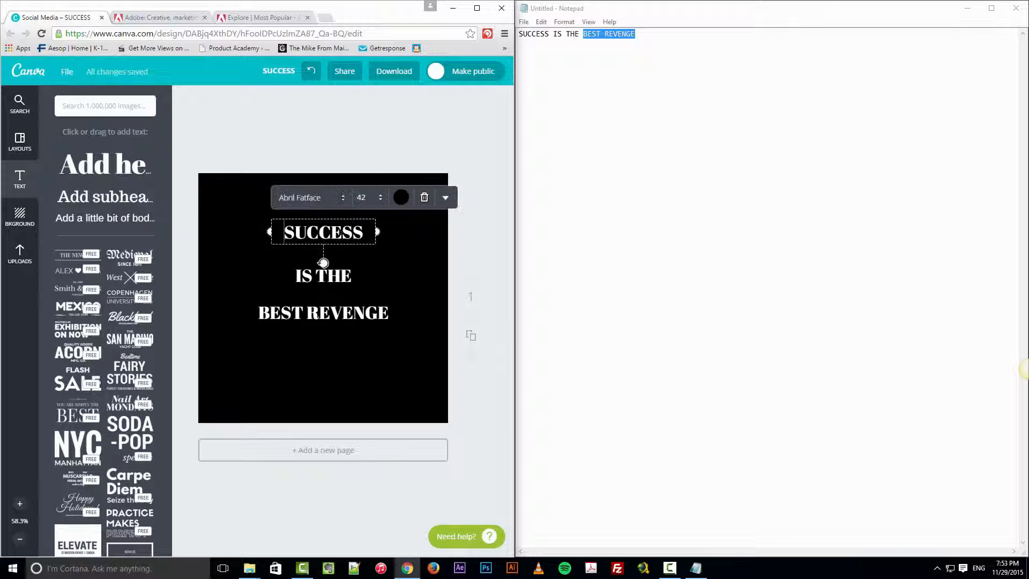
{"action": "left_click", "coordinate": [342, 198]}
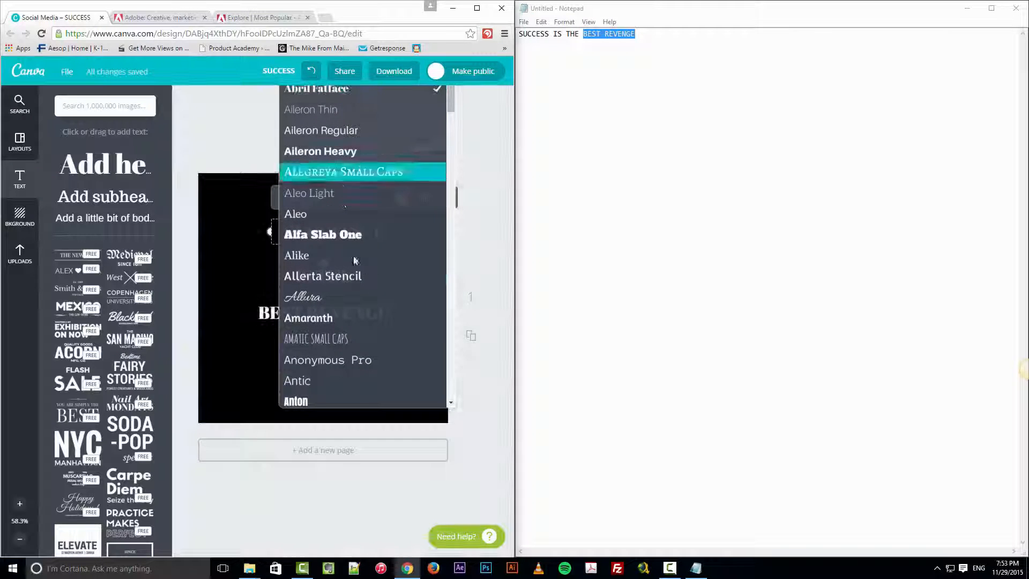
{"action": "scroll", "coordinate": [351, 273], "scroll_direction": "down", "scroll_amount": 4}
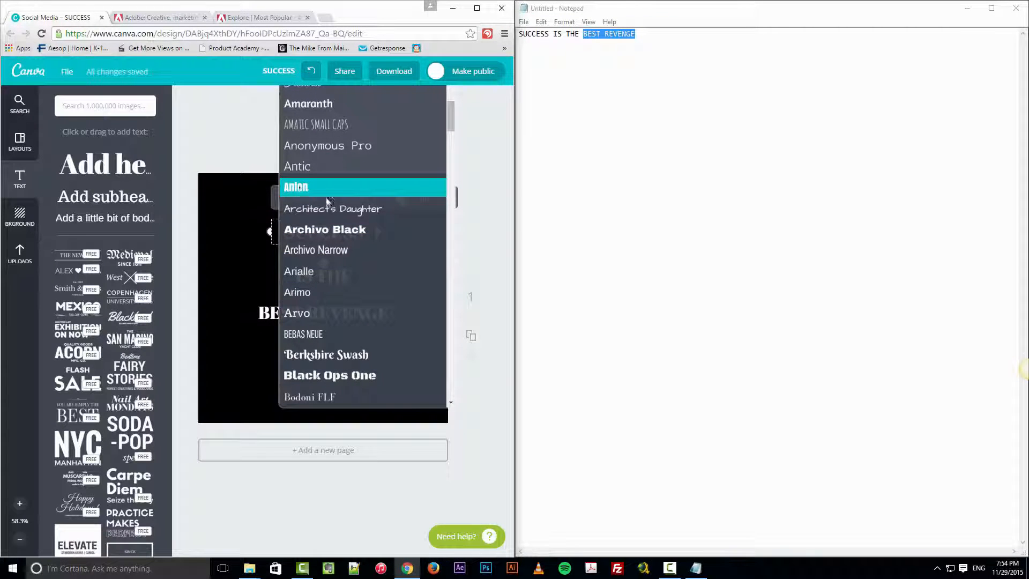
{"action": "scroll", "coordinate": [344, 332], "scroll_direction": "down", "scroll_amount": 15}
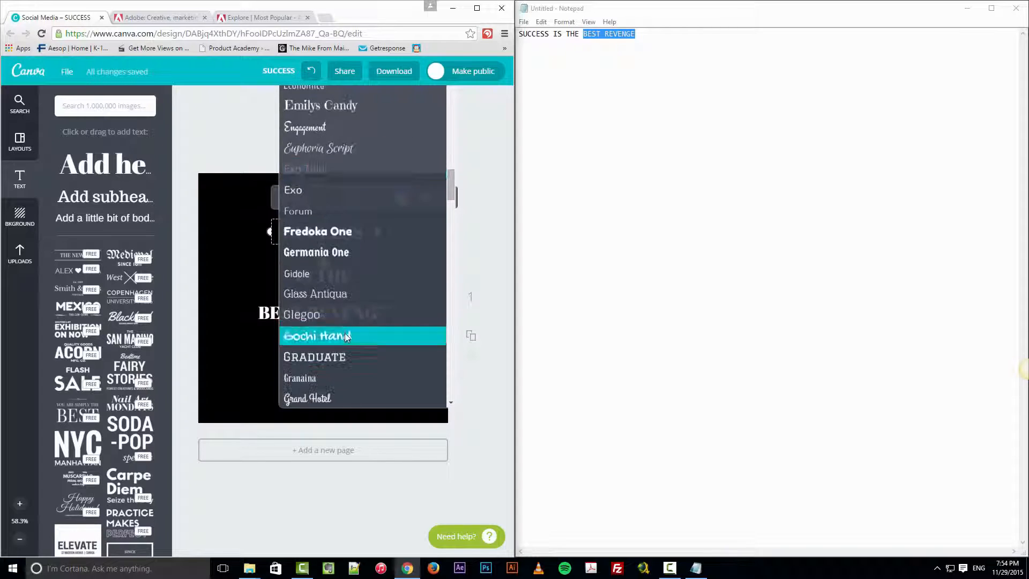
{"action": "scroll", "coordinate": [346, 336], "scroll_direction": "down", "scroll_amount": 5}
{"action": "scroll", "coordinate": [348, 343], "scroll_direction": "up", "scroll_amount": 6}
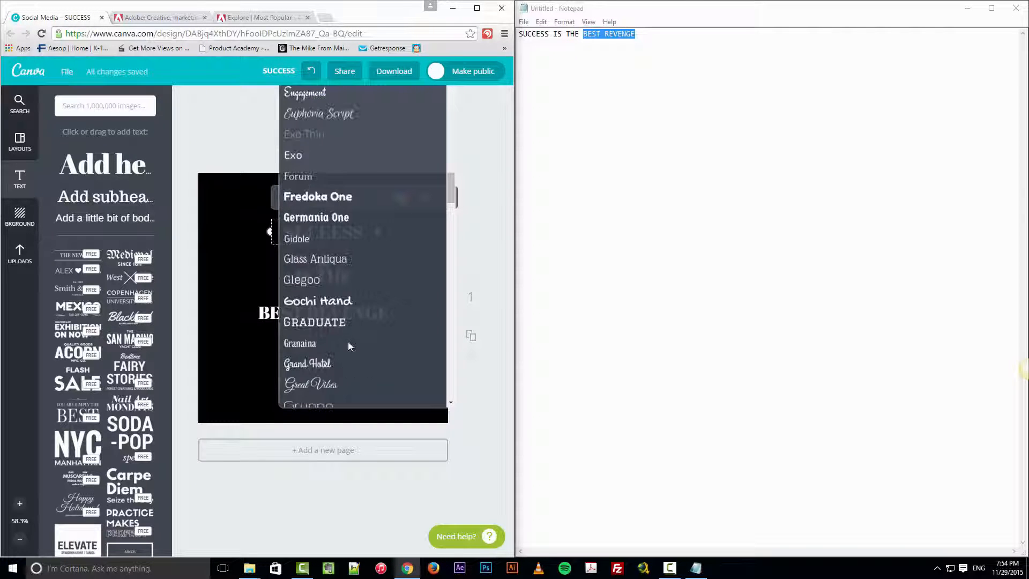
{"action": "scroll", "coordinate": [348, 337], "scroll_direction": "up", "scroll_amount": 10}
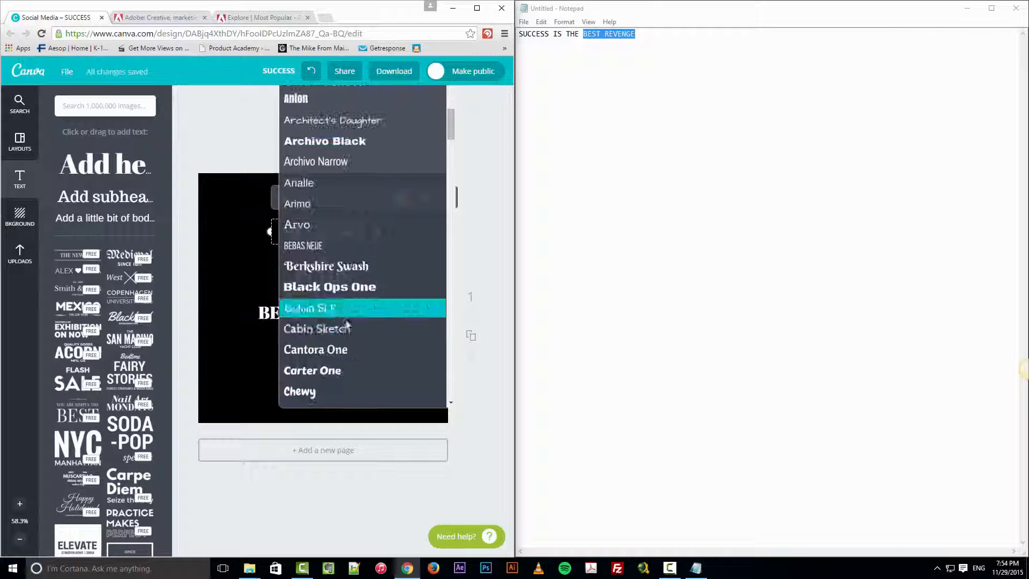
{"action": "scroll", "coordinate": [347, 325], "scroll_direction": "up", "scroll_amount": 5}
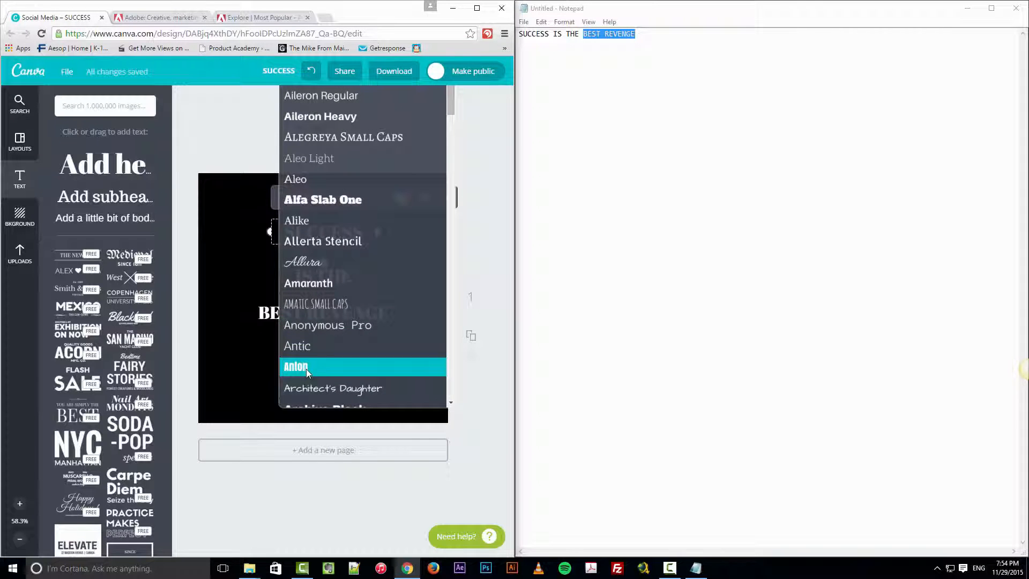
{"action": "left_click", "coordinate": [307, 368]}
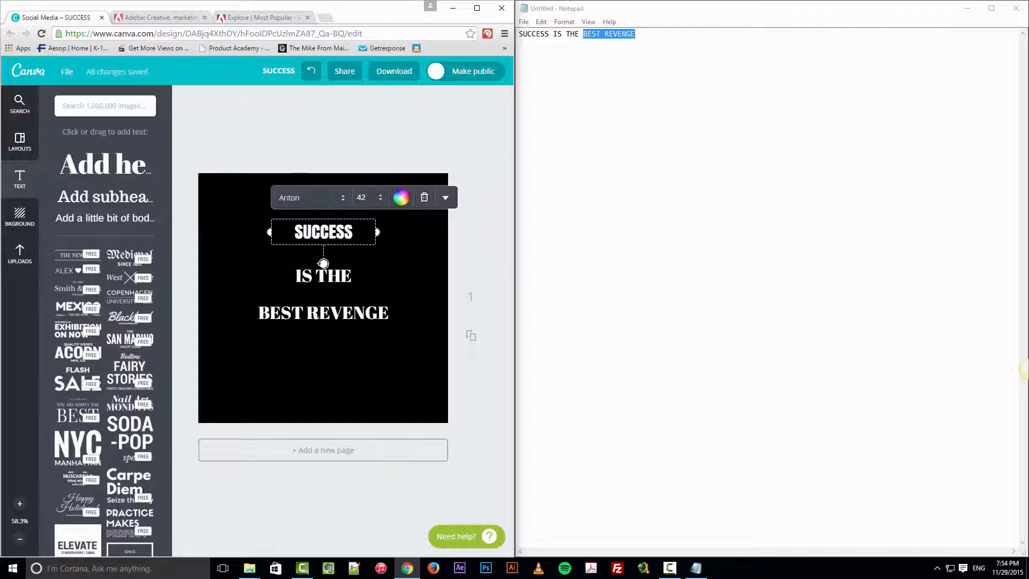
Enlarge the SUCCESS heading to font size 104 and move it up, clear of the IS THE line.
{"action": "left_click", "coordinate": [369, 199]}
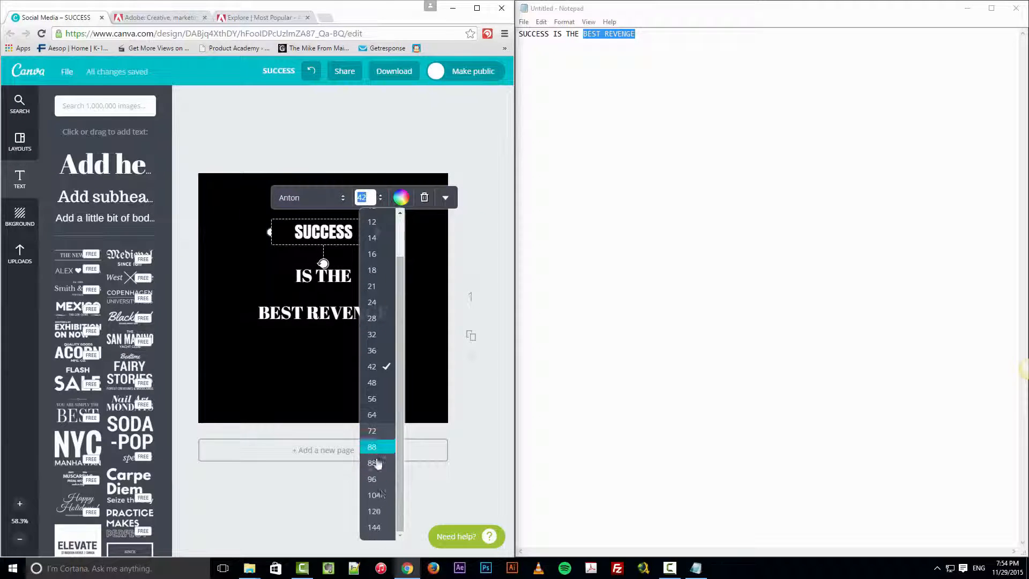
{"action": "left_click", "coordinate": [372, 480]}
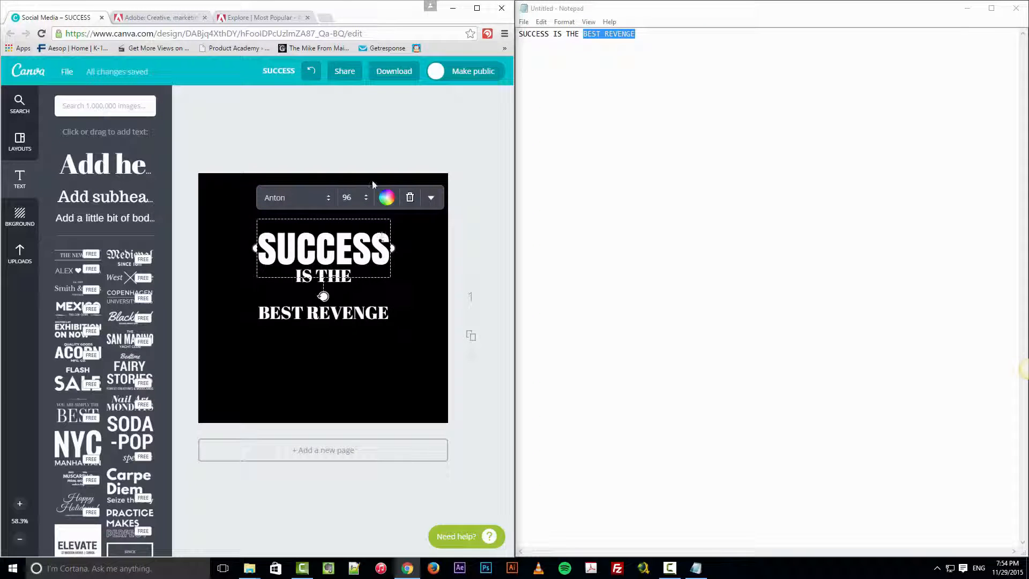
{"action": "left_click", "coordinate": [366, 198]}
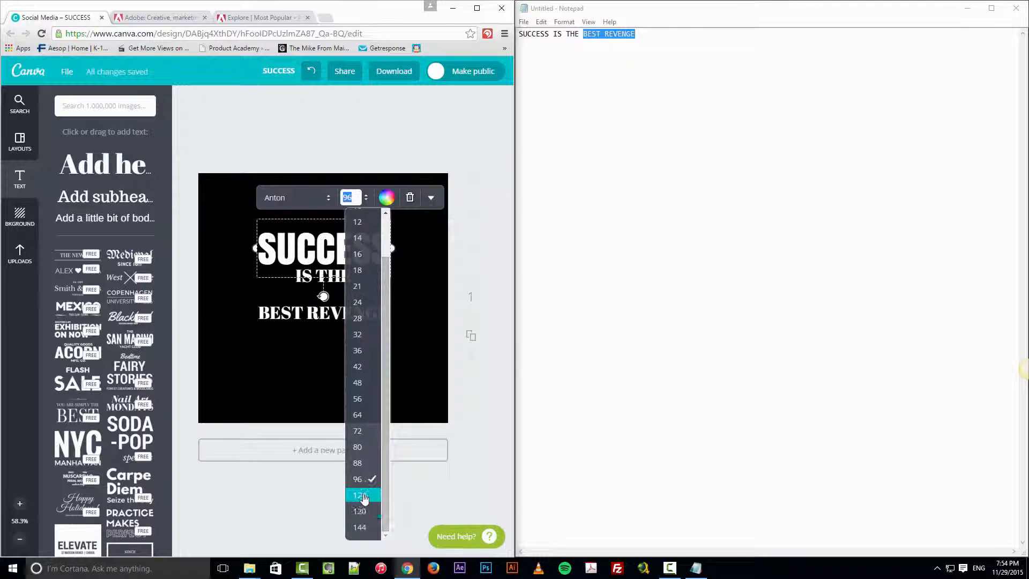
{"action": "left_click", "coordinate": [361, 489]}
{"action": "left_click_drag", "start_coordinate": [365, 286], "coordinate": [361, 263]}
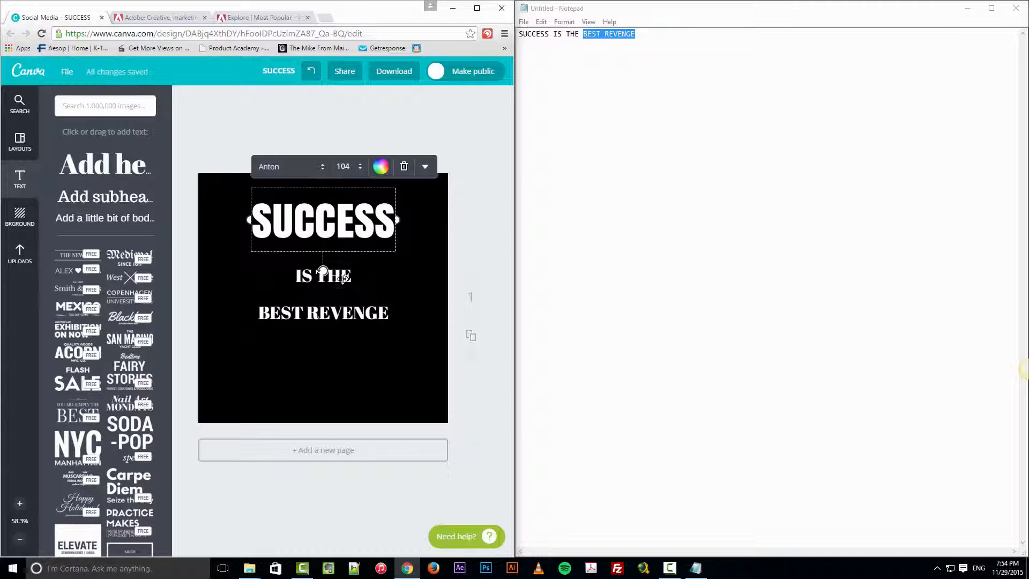
Change the font of the IS THE heading to Anton.
{"action": "left_click", "coordinate": [339, 277]}
{"action": "left_click", "coordinate": [363, 241]}
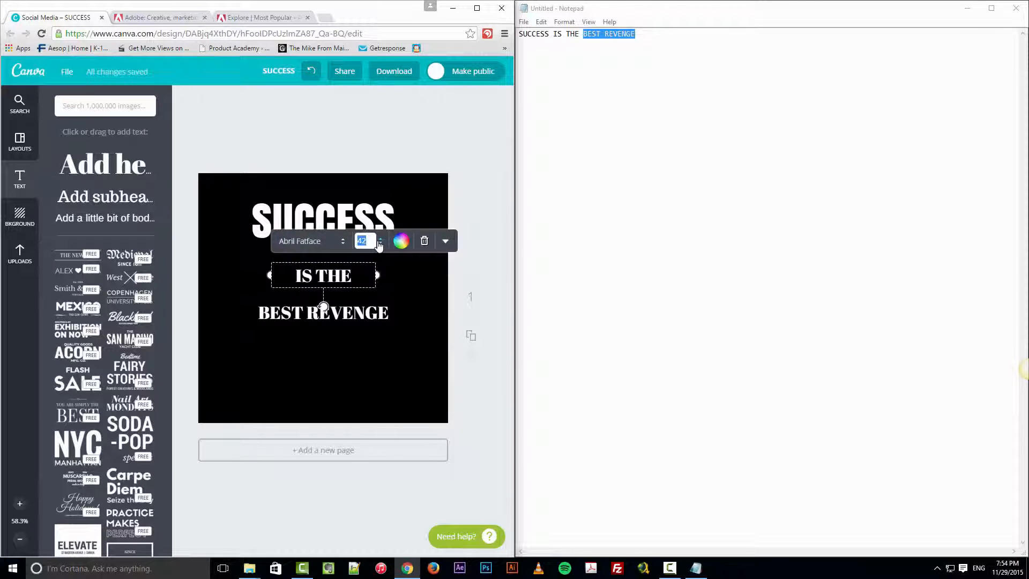
{"action": "left_click", "coordinate": [333, 279]}
{"action": "left_click", "coordinate": [332, 248]}
{"action": "left_click", "coordinate": [309, 392]}
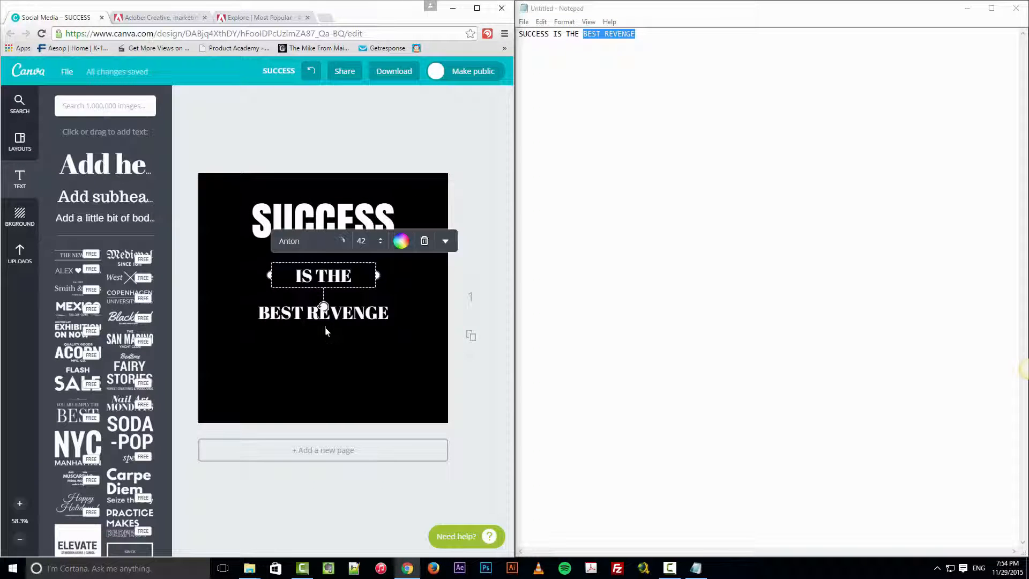
Change the font of the BEST REVENGE heading to Anton and deselect it.
{"action": "left_click", "coordinate": [332, 312]}
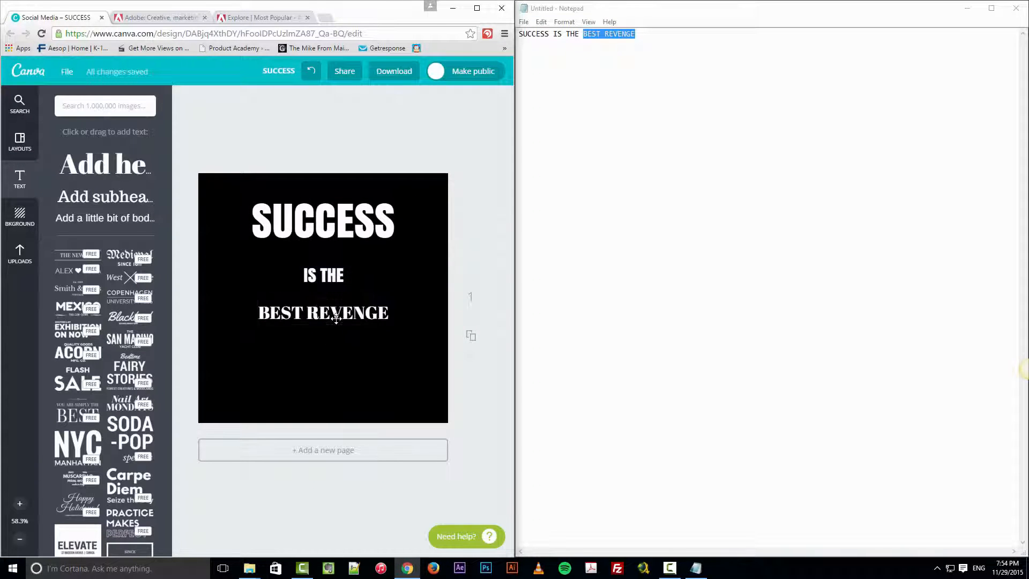
{"action": "left_click", "coordinate": [328, 280]}
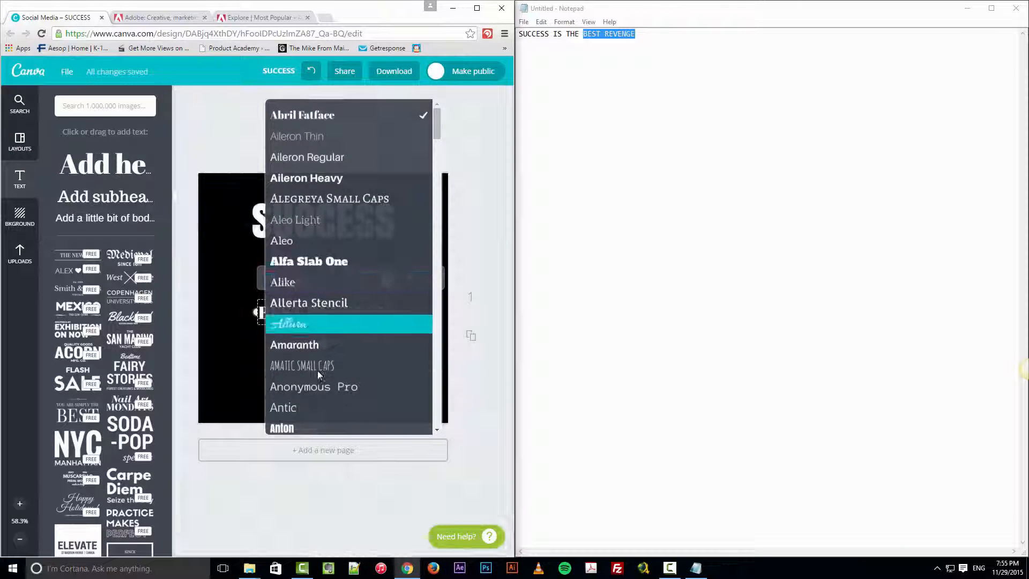
{"action": "left_click", "coordinate": [291, 428]}
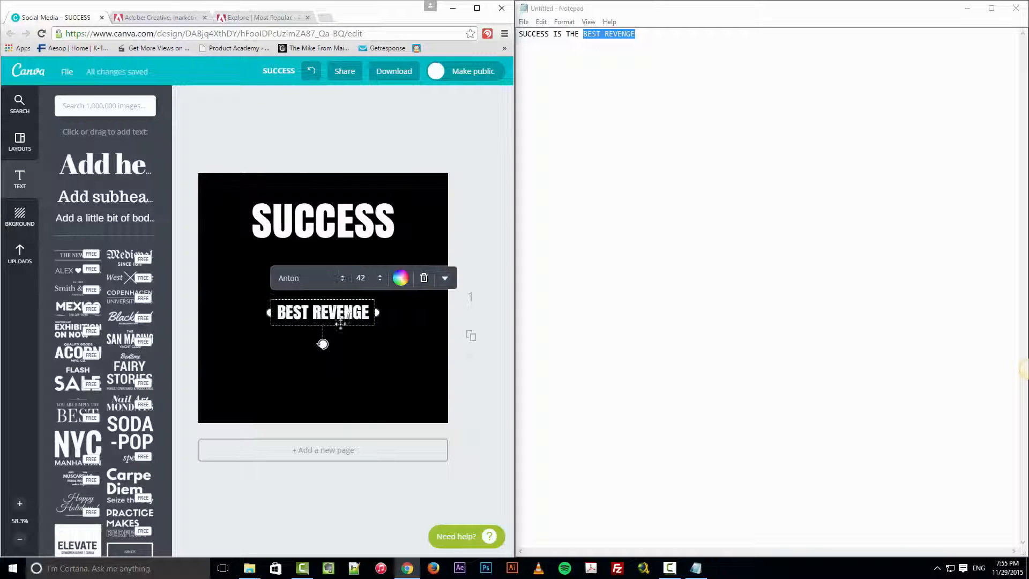
{"action": "left_click", "coordinate": [366, 395]}
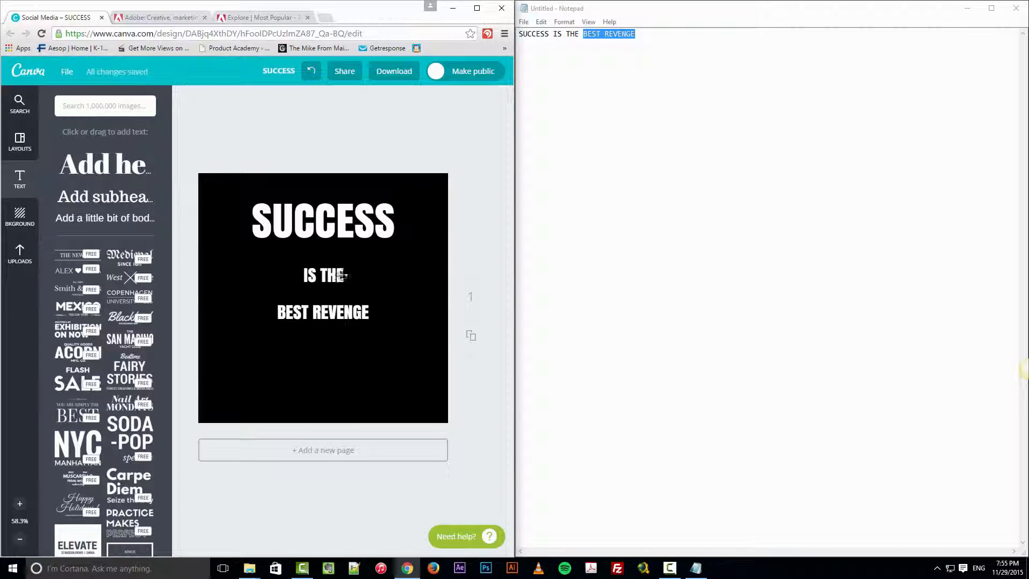
{"action": "left_click", "coordinate": [338, 224]}
{"action": "left_click", "coordinate": [337, 275]}
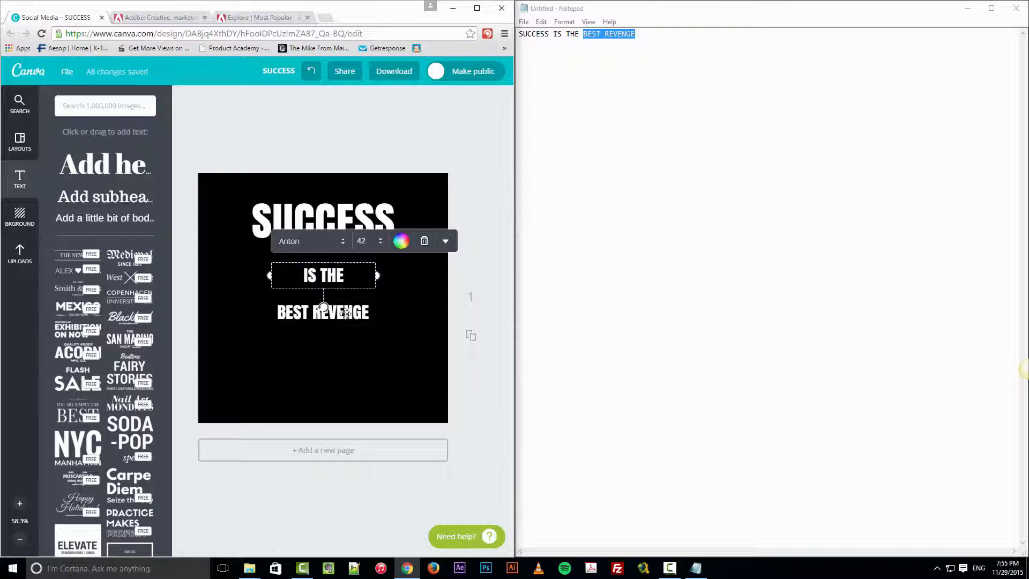
{"action": "left_click", "coordinate": [325, 314]}
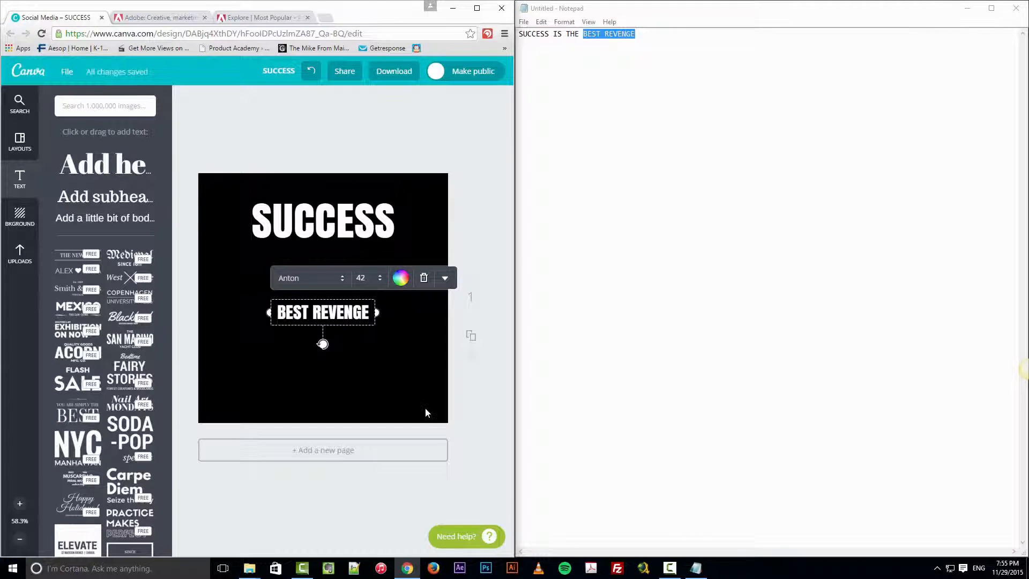
{"action": "left_click", "coordinate": [378, 385]}
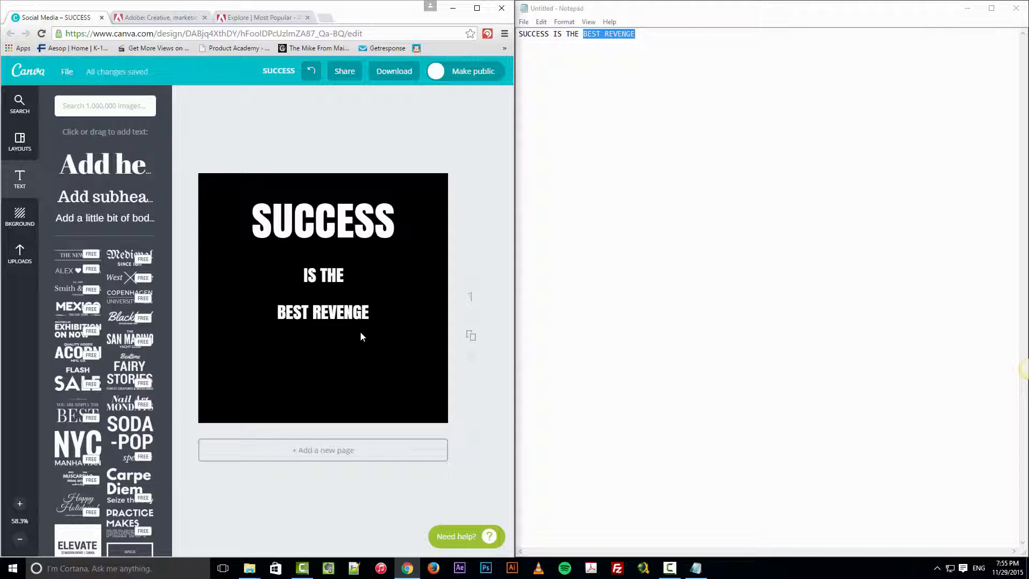
{"action": "left_click", "coordinate": [337, 222]}
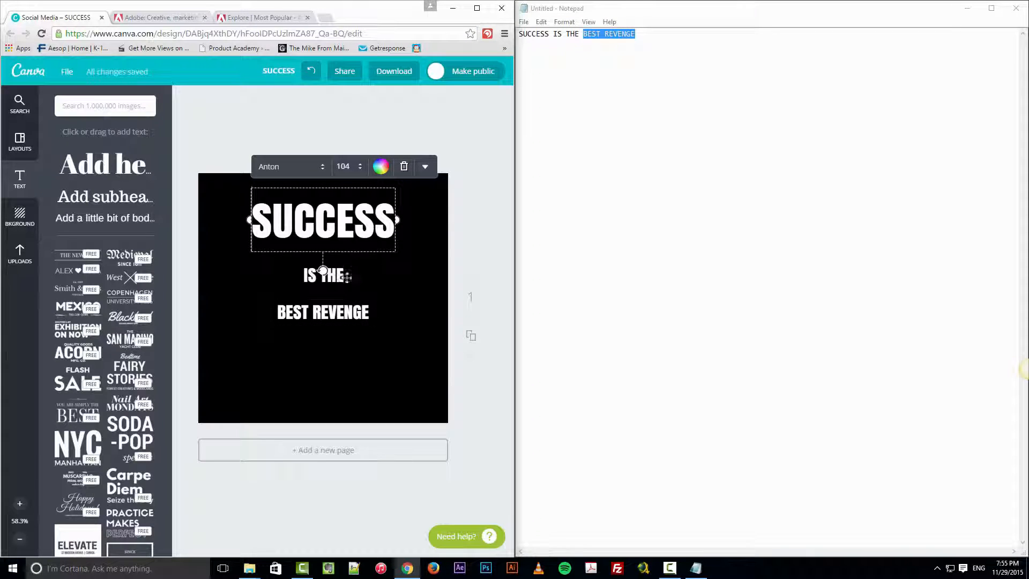
Set the font size of the IS THE heading to 104 and deselect it.
{"action": "left_click", "coordinate": [335, 278]}
{"action": "left_click", "coordinate": [368, 242]}
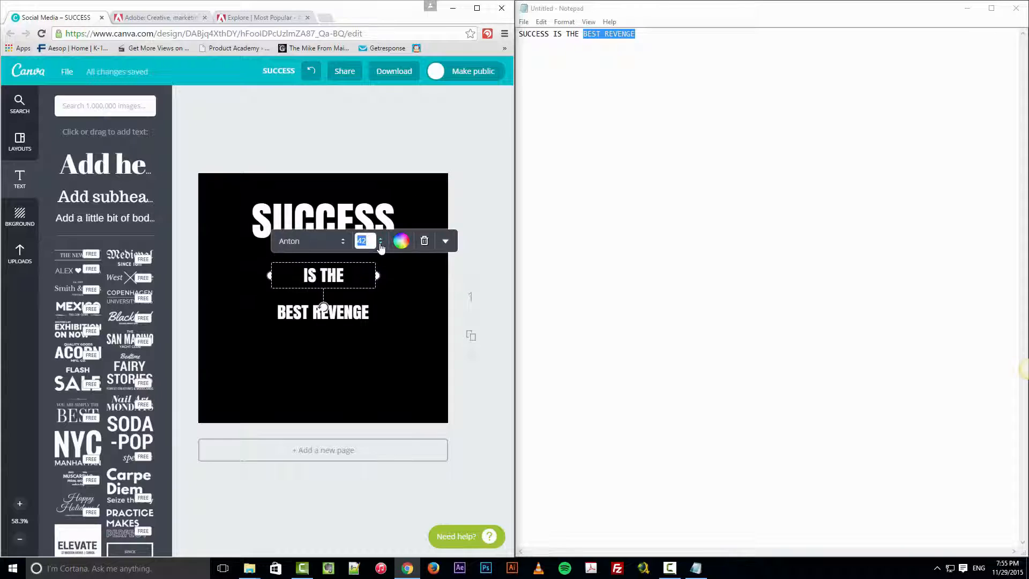
{"action": "left_click", "coordinate": [382, 533]}
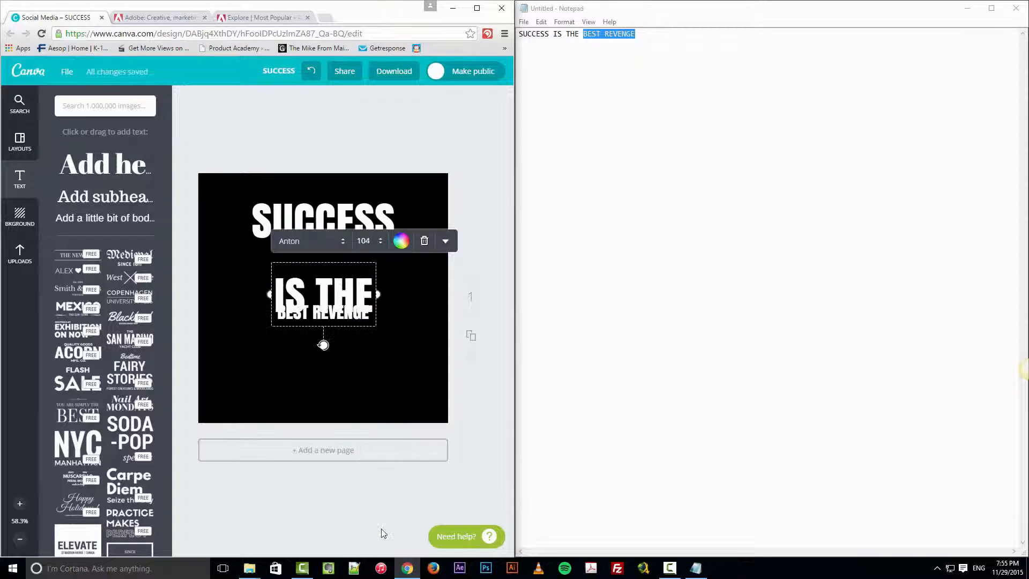
{"action": "left_click", "coordinate": [343, 393]}
Move the BEST REVENGE heading down, clear of IS THE, and set its font size to 80.
{"action": "left_click_drag", "start_coordinate": [353, 323], "coordinate": [351, 367]}
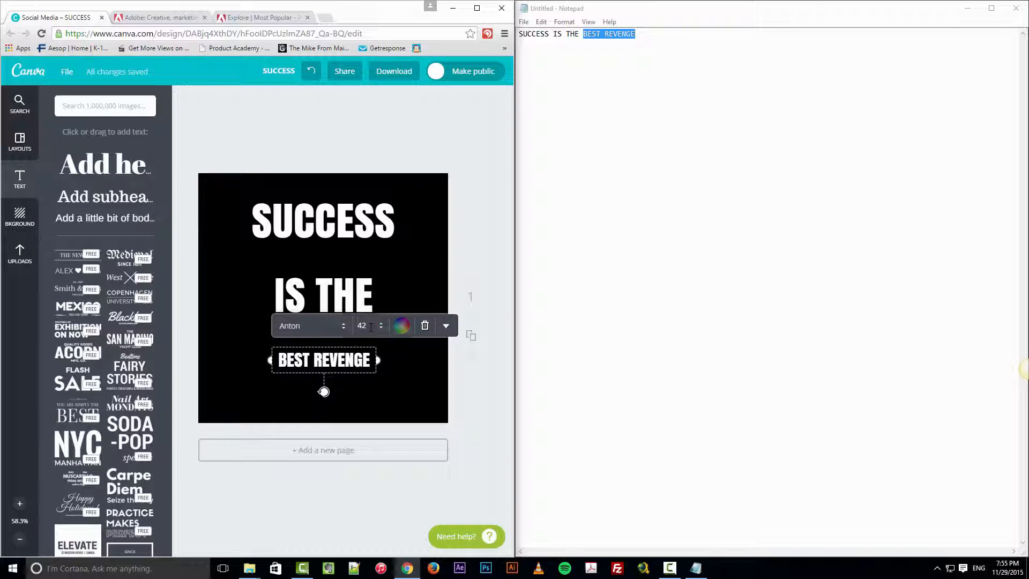
{"action": "left_click", "coordinate": [363, 325]}
{"action": "left_click", "coordinate": [376, 531]}
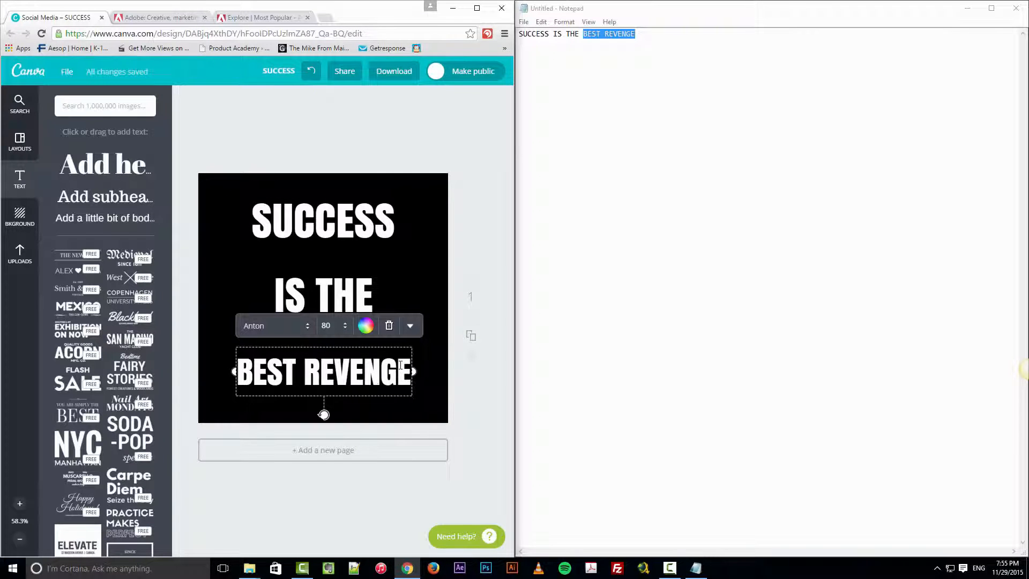
{"action": "left_click", "coordinate": [403, 278]}
Enlarge the SUCCESS heading to font size 144 and move it up slightly, away from the IS THE line.
{"action": "left_click", "coordinate": [332, 223]}
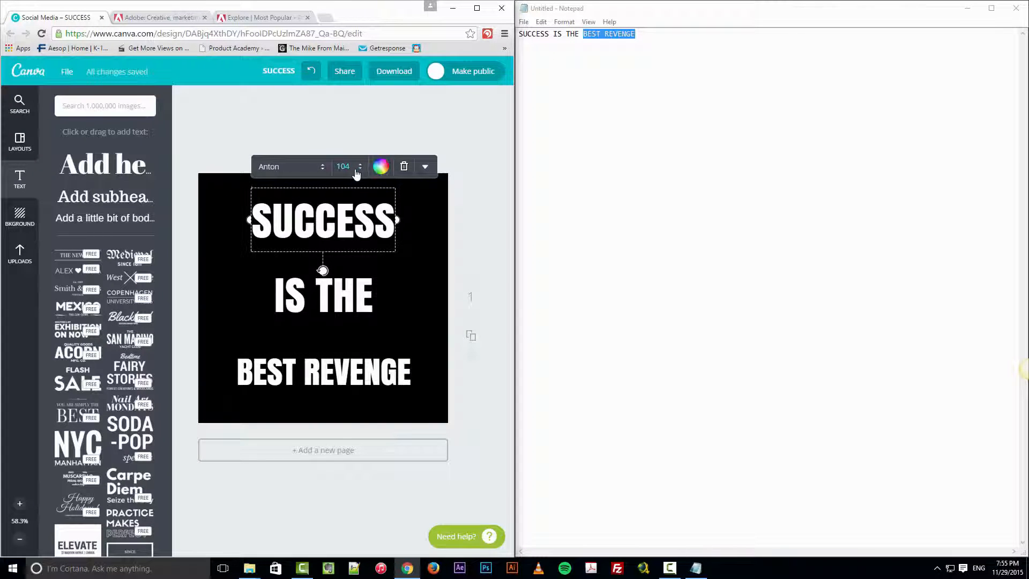
{"action": "left_click", "coordinate": [345, 166]}
{"action": "left_click", "coordinate": [357, 499]}
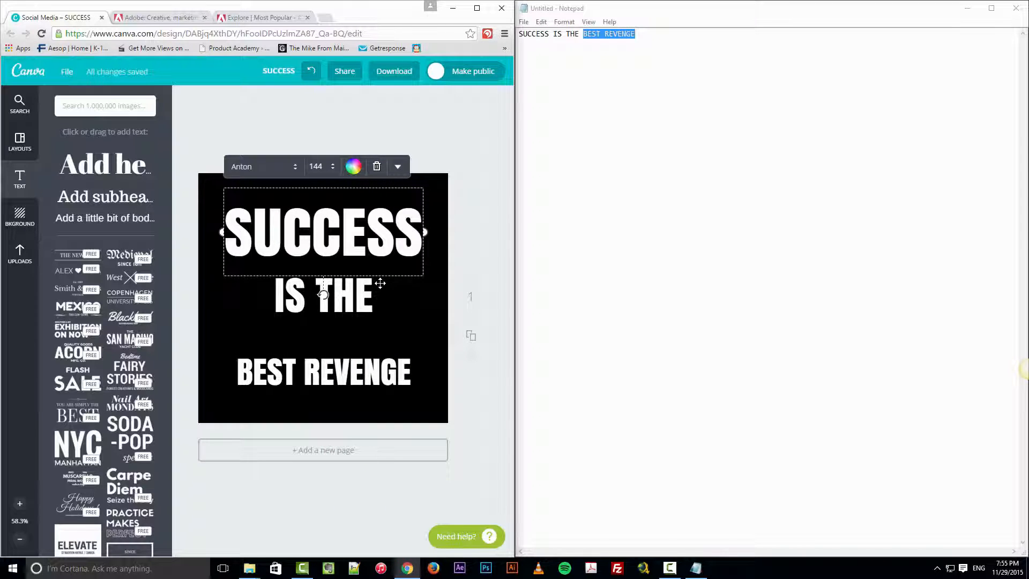
{"action": "left_click_drag", "start_coordinate": [381, 283], "coordinate": [379, 274]}
{"action": "left_click", "coordinate": [367, 301]}
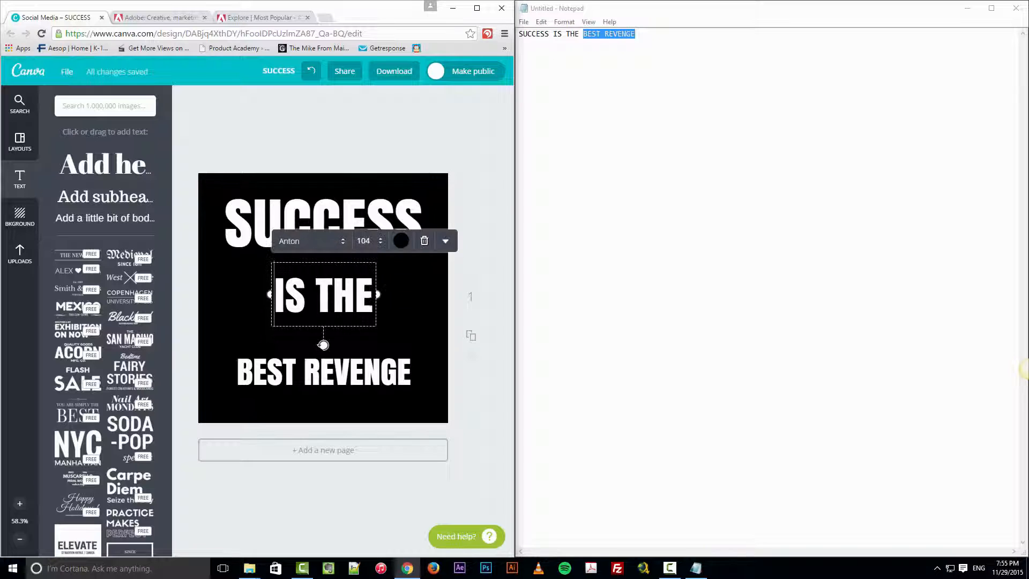
{"action": "left_click", "coordinate": [379, 244]}
{"action": "left_click", "coordinate": [421, 345]}
{"action": "left_click", "coordinate": [420, 350]}
Try BEST REVENGE at font size 120, widen its text box to nearly the full canvas width, and set the size to 104.
{"action": "left_click", "coordinate": [376, 373]}
{"action": "left_click", "coordinate": [345, 326]}
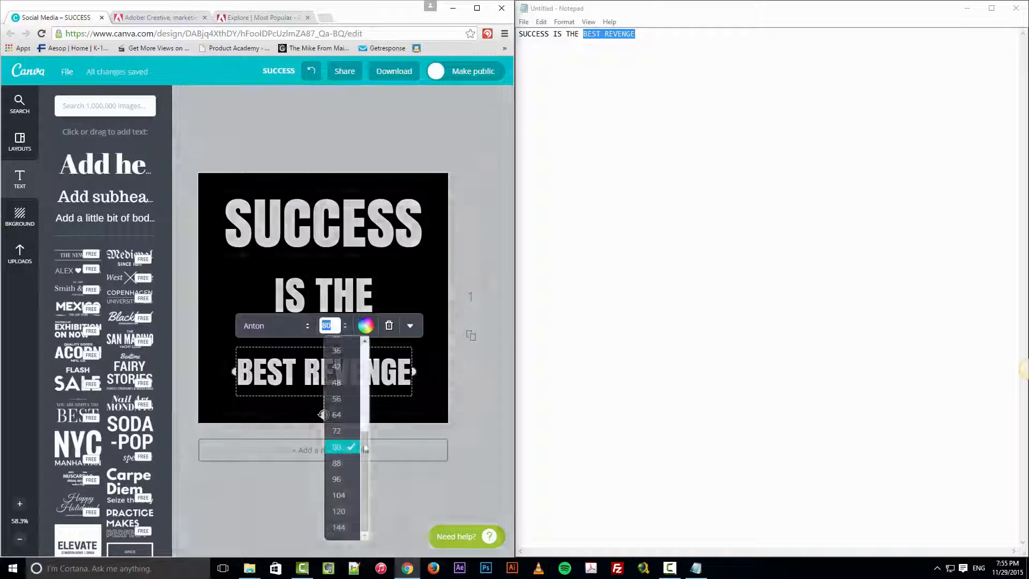
{"action": "left_click", "coordinate": [340, 511]}
{"action": "left_click_drag", "start_coordinate": [234, 418], "coordinate": [199, 418]}
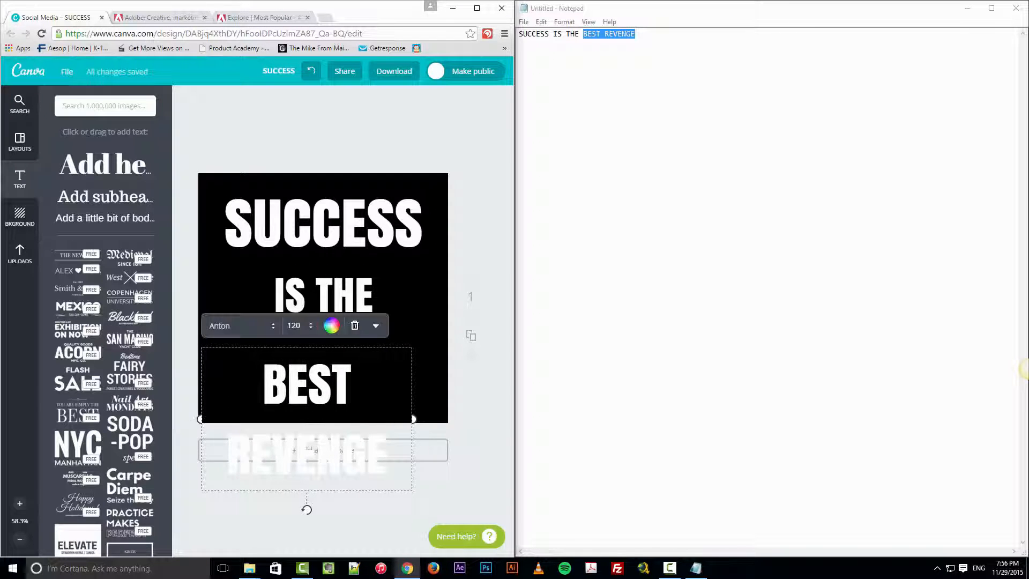
{"action": "left_click_drag", "start_coordinate": [413, 421], "coordinate": [446, 419]}
{"action": "left_click", "coordinate": [294, 325]}
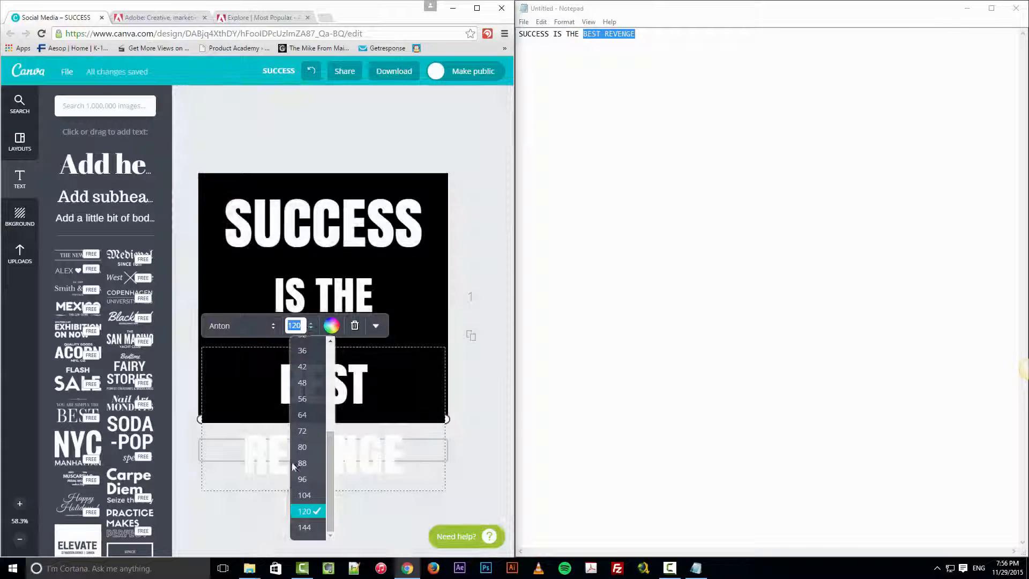
{"action": "left_click", "coordinate": [304, 495]}
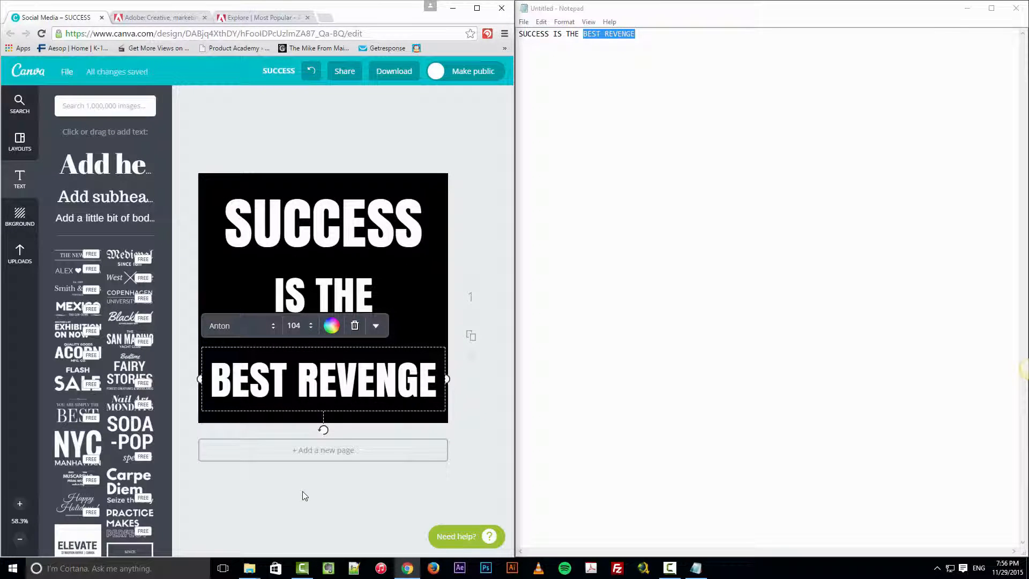
Move the IS THE heading slightly down and the BEST REVENGE heading slightly up to even out the line spacing.
{"action": "left_click", "coordinate": [478, 244]}
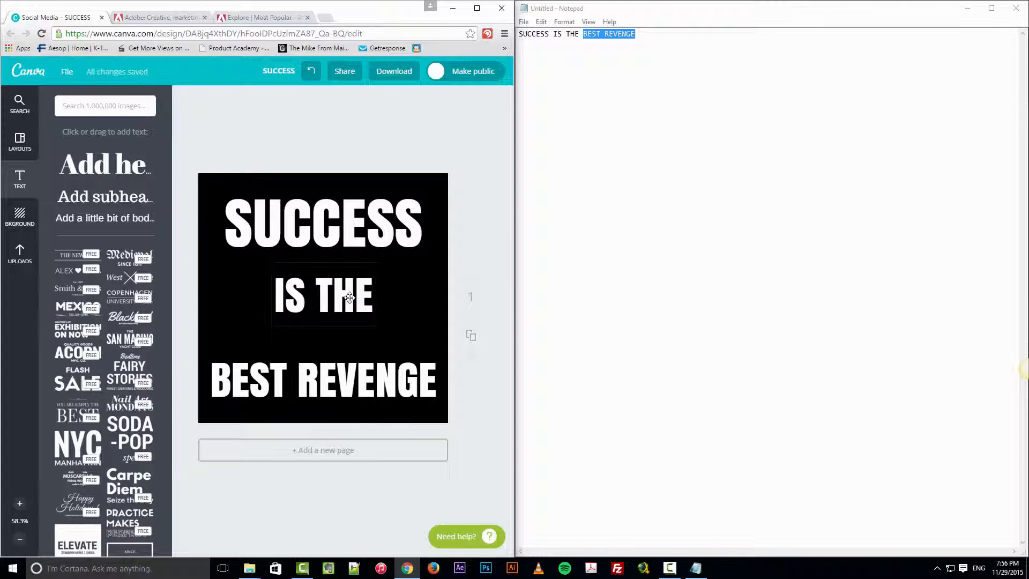
{"action": "left_click_drag", "start_coordinate": [350, 298], "coordinate": [349, 302]}
{"action": "left_click_drag", "start_coordinate": [354, 378], "coordinate": [355, 367]}
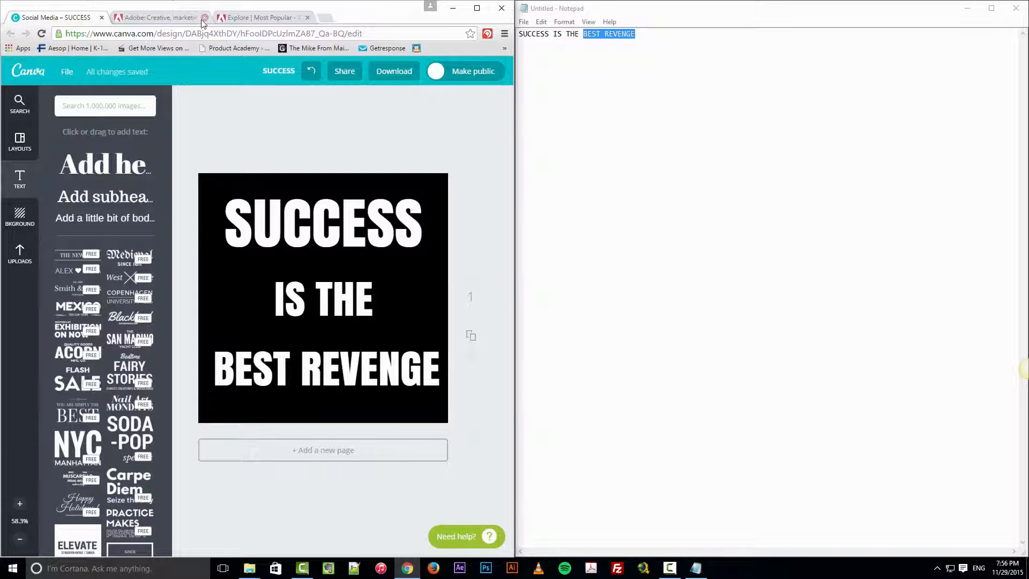
Switch to the Adobe Color browser page, load color.adobe.com and open its Explore listing of most popular themes.
{"action": "left_click", "coordinate": [256, 18]}
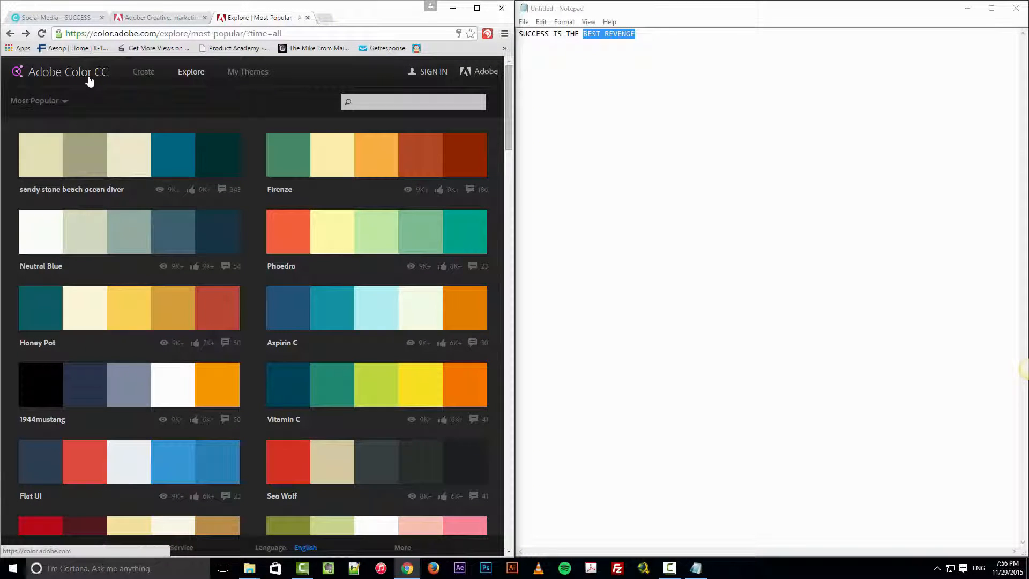
{"action": "left_click", "coordinate": [168, 31]}
{"action": "type", "text": "COLOR"}
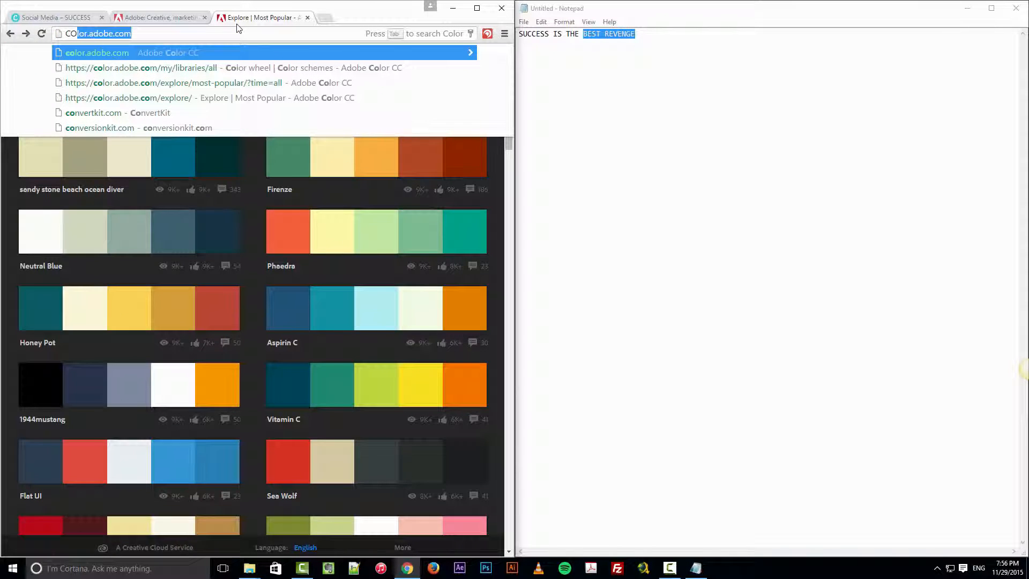
{"action": "type", "text": ".ADOBE"}
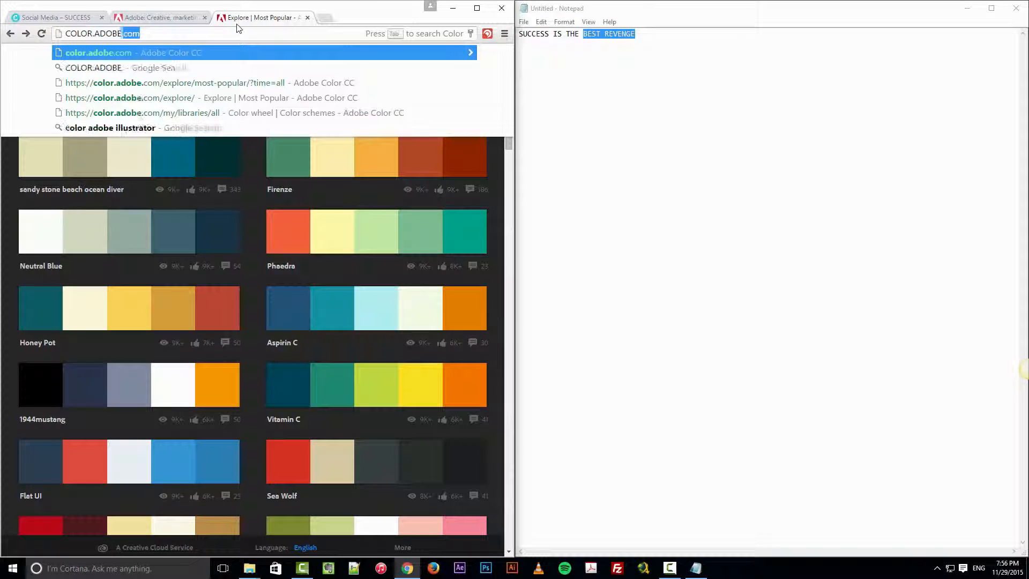
{"action": "key", "text": "Return"}
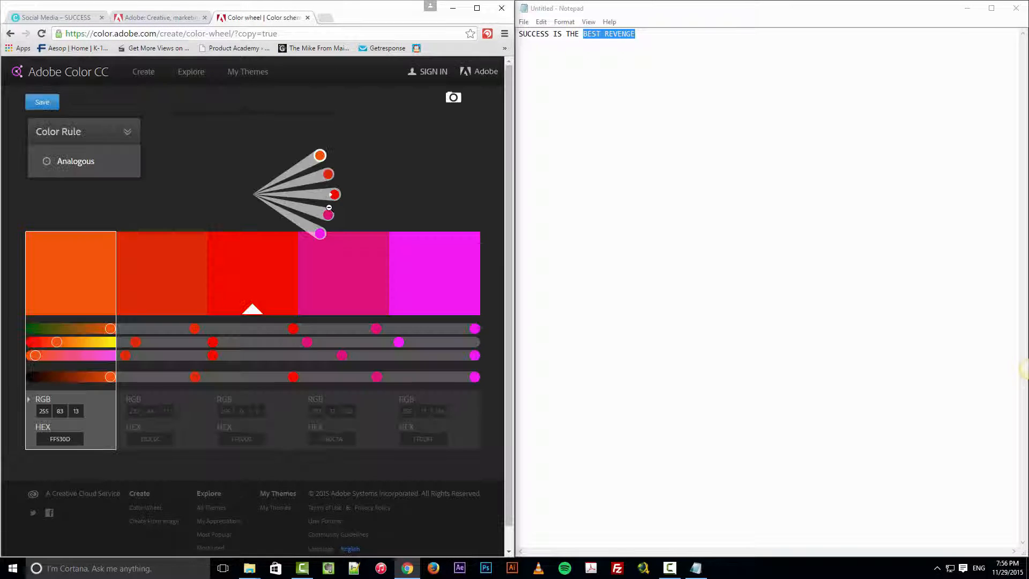
{"action": "left_click", "coordinate": [193, 75]}
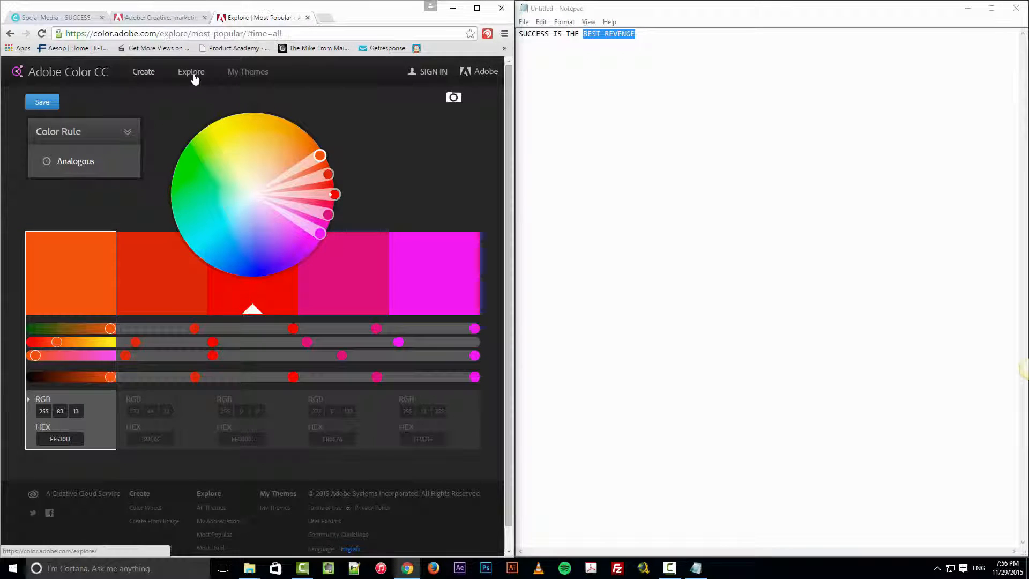
Look through the most popular colour themes and check the My Themes section for a palette to use.
{"action": "scroll", "coordinate": [246, 362], "scroll_direction": "down", "scroll_amount": 1}
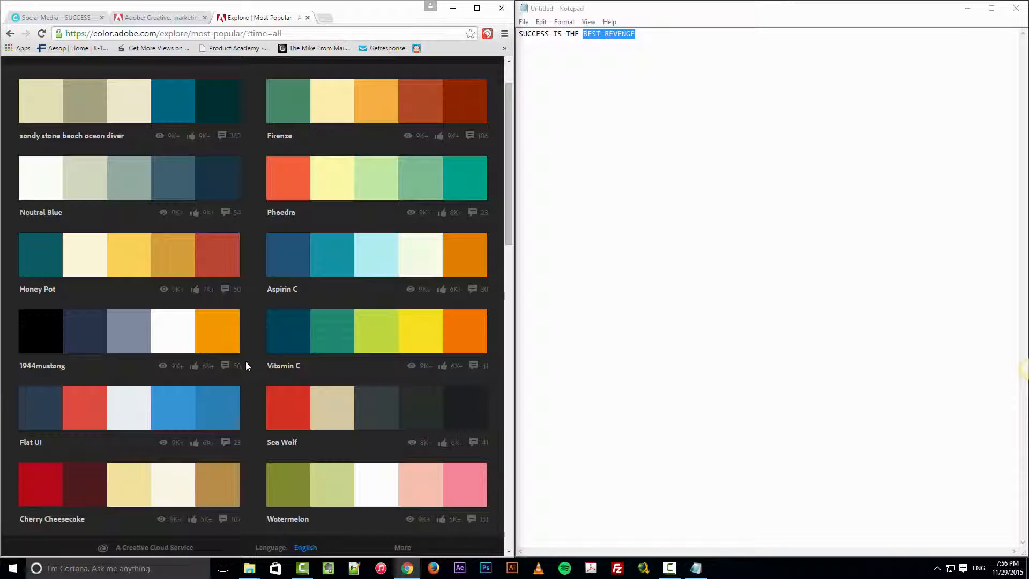
{"action": "scroll", "coordinate": [245, 370], "scroll_direction": "down", "scroll_amount": 1}
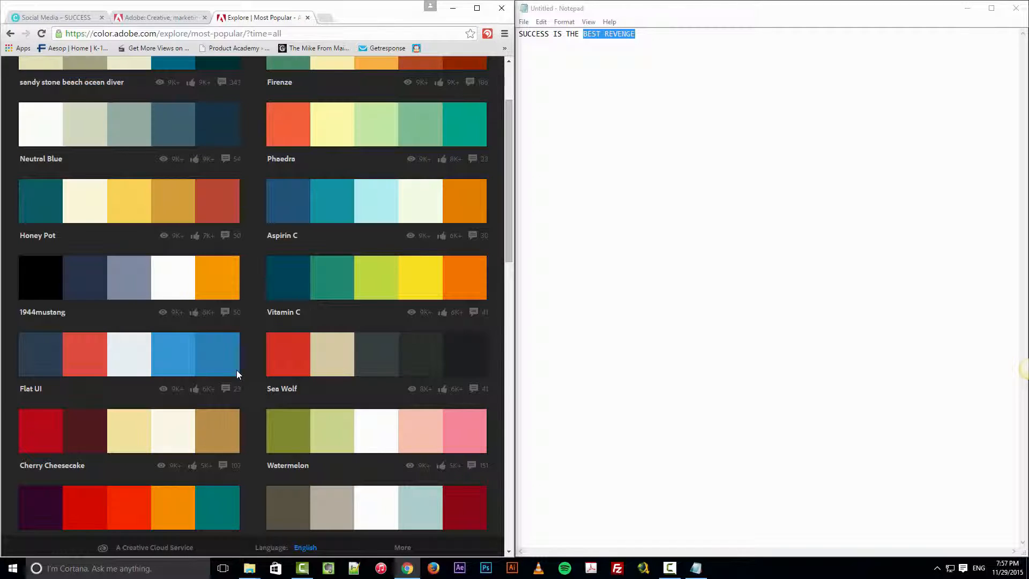
{"action": "scroll", "coordinate": [237, 371], "scroll_direction": "up", "scroll_amount": 2}
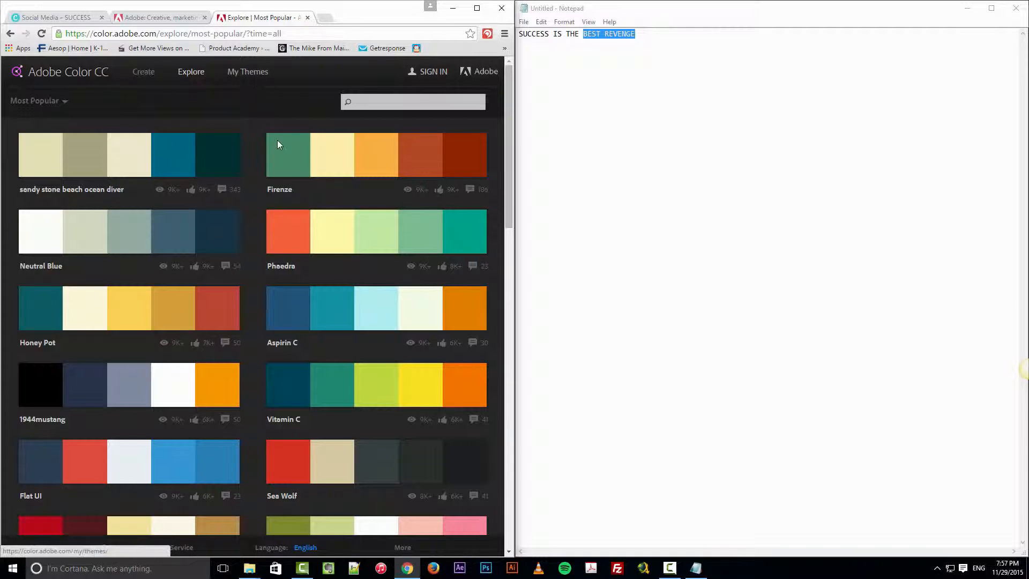
{"action": "left_click", "coordinate": [244, 73]}
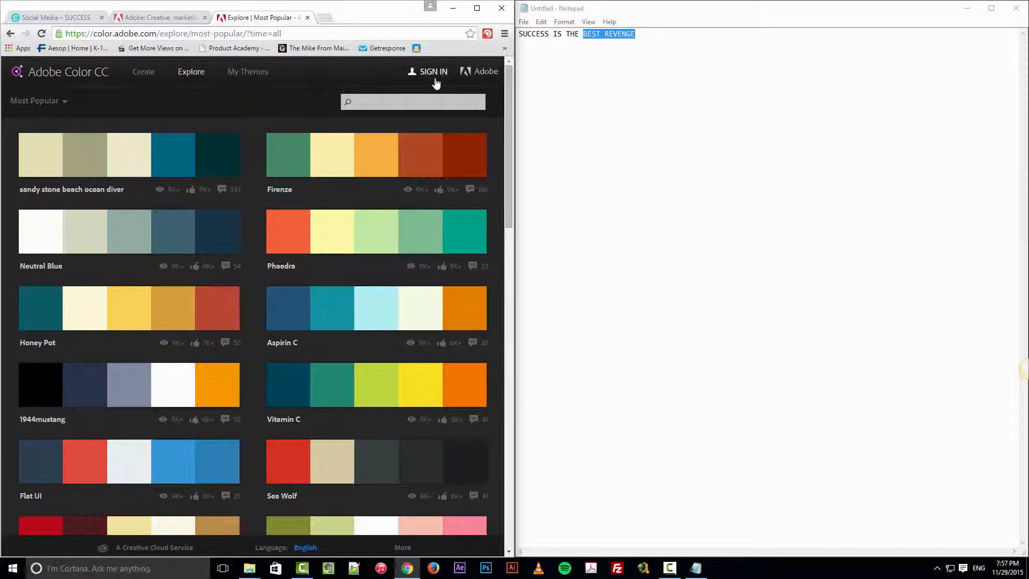
{"action": "left_click", "coordinate": [248, 77]}
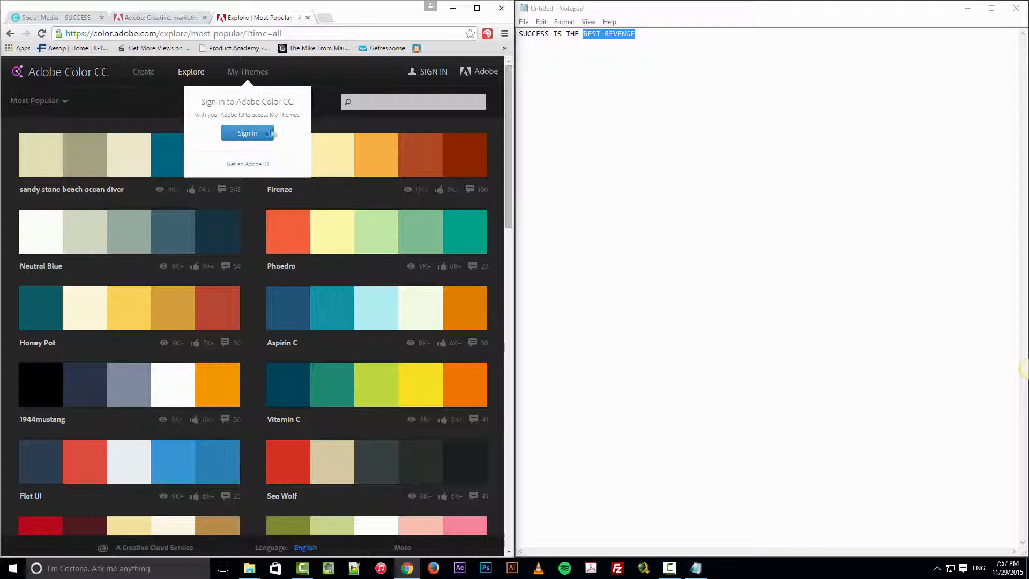
{"action": "left_click", "coordinate": [142, 106]}
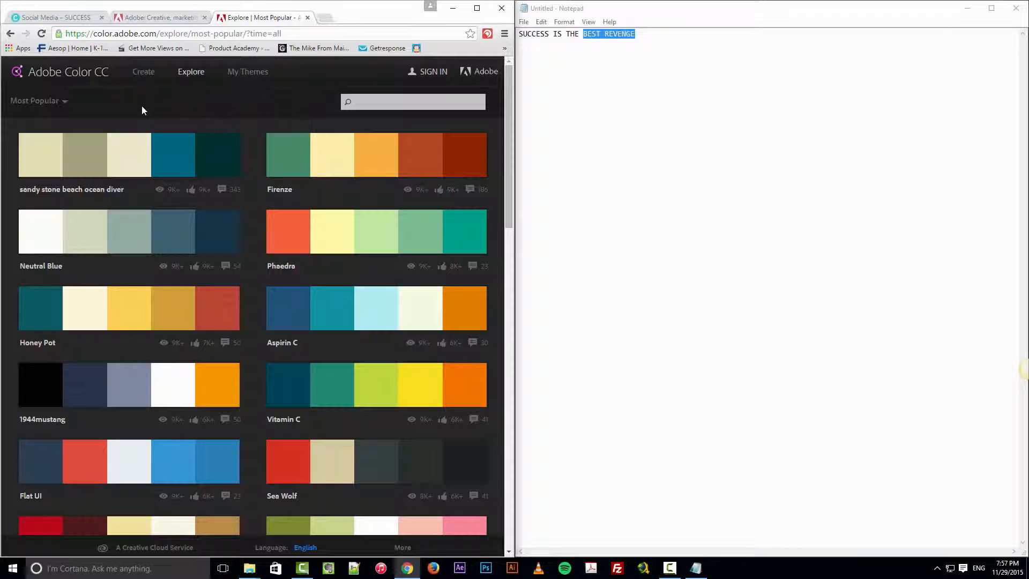
{"action": "scroll", "coordinate": [202, 400], "scroll_direction": "down", "scroll_amount": 1}
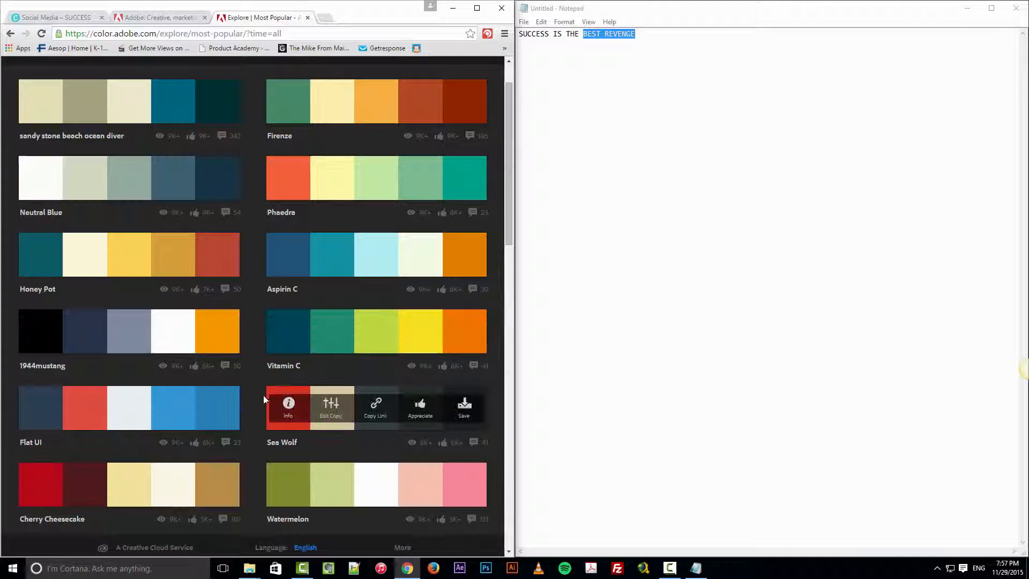
{"action": "scroll", "coordinate": [237, 356], "scroll_direction": "up", "scroll_amount": 1}
{"action": "scroll", "coordinate": [219, 475], "scroll_direction": "down", "scroll_amount": 1}
{"action": "scroll", "coordinate": [216, 481], "scroll_direction": "down", "scroll_amount": 1}
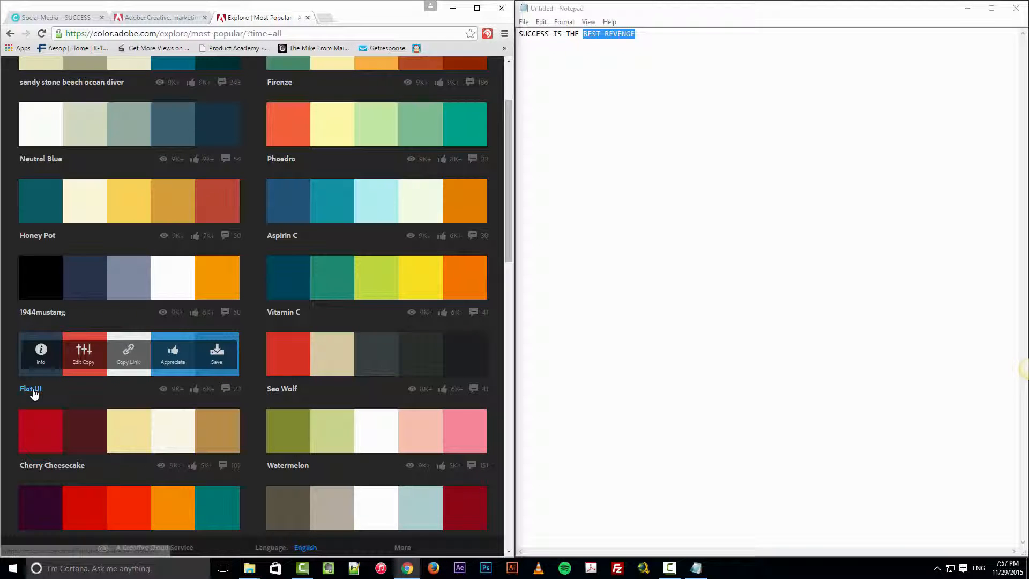
Open an editable copy of the Flat UI theme and go through the HEX codes of its five colours.
{"action": "left_click", "coordinate": [86, 354]}
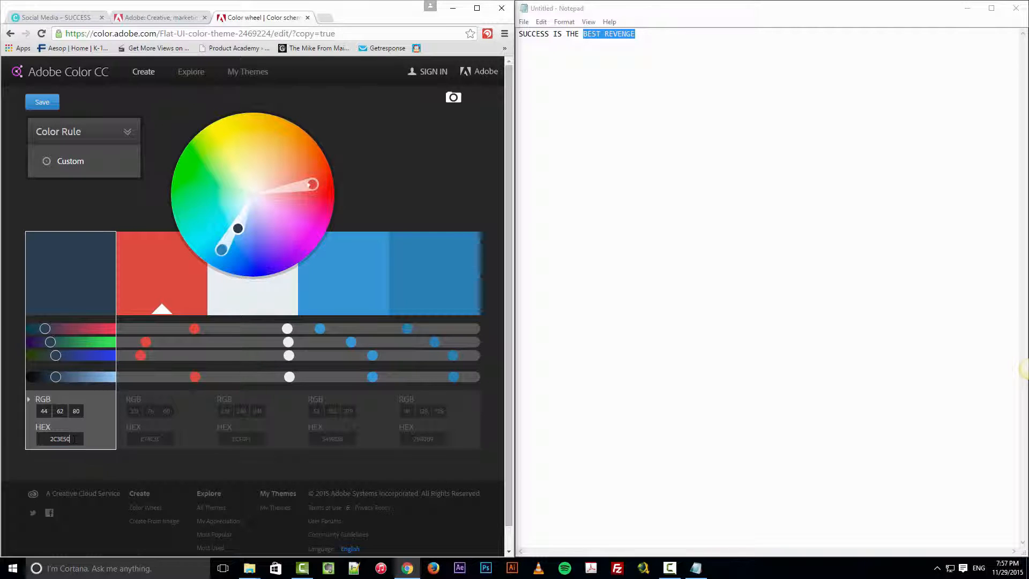
{"action": "left_click", "coordinate": [50, 441]}
{"action": "left_click", "coordinate": [167, 441]}
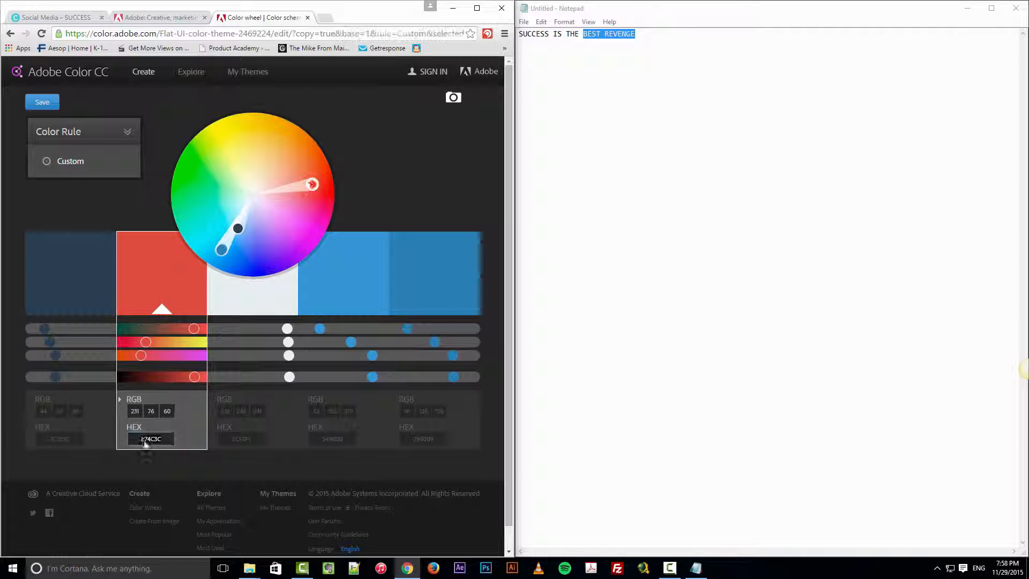
{"action": "key", "text": "Tab"}
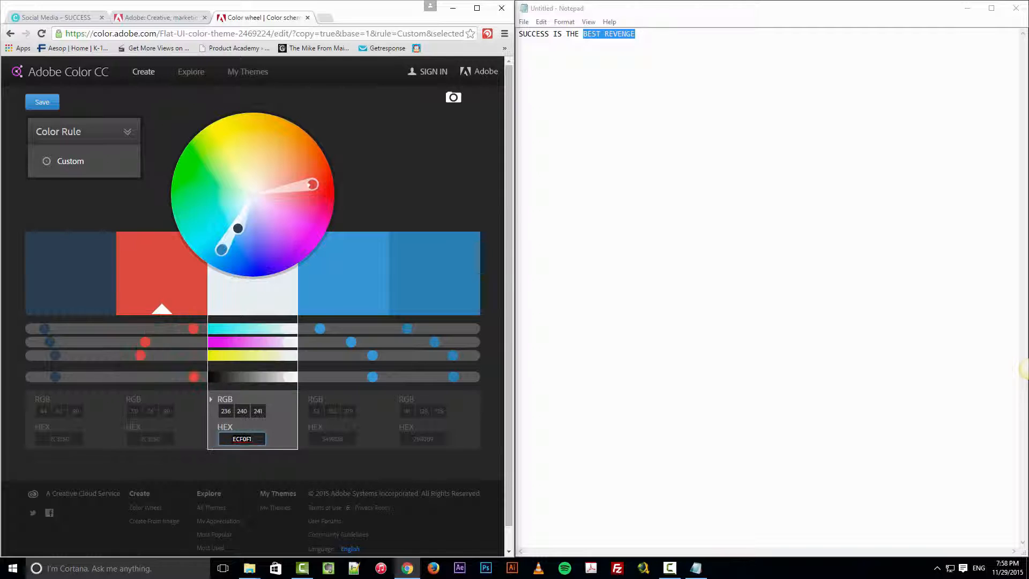
{"action": "left_click", "coordinate": [353, 439]}
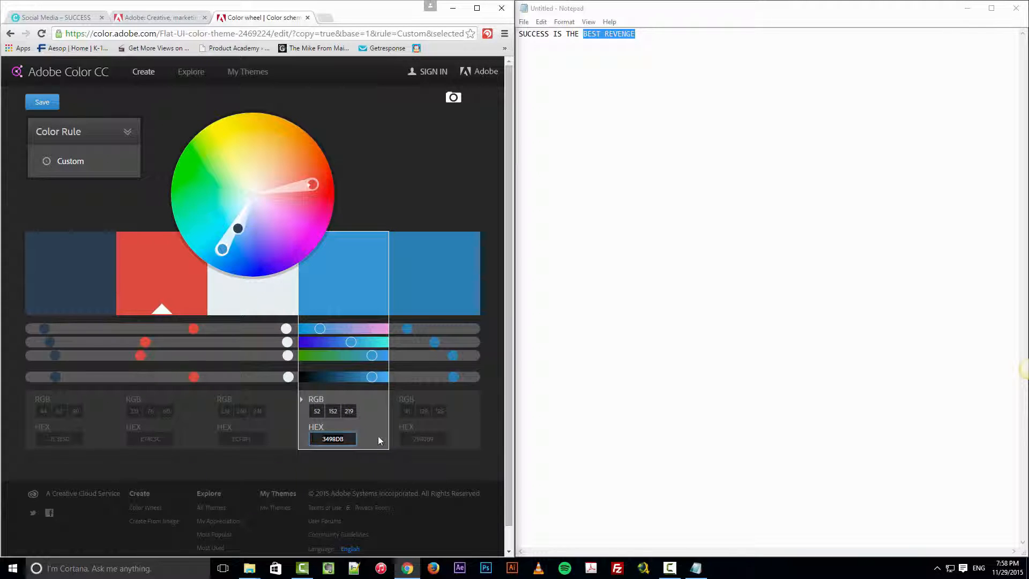
{"action": "left_click", "coordinate": [438, 438]}
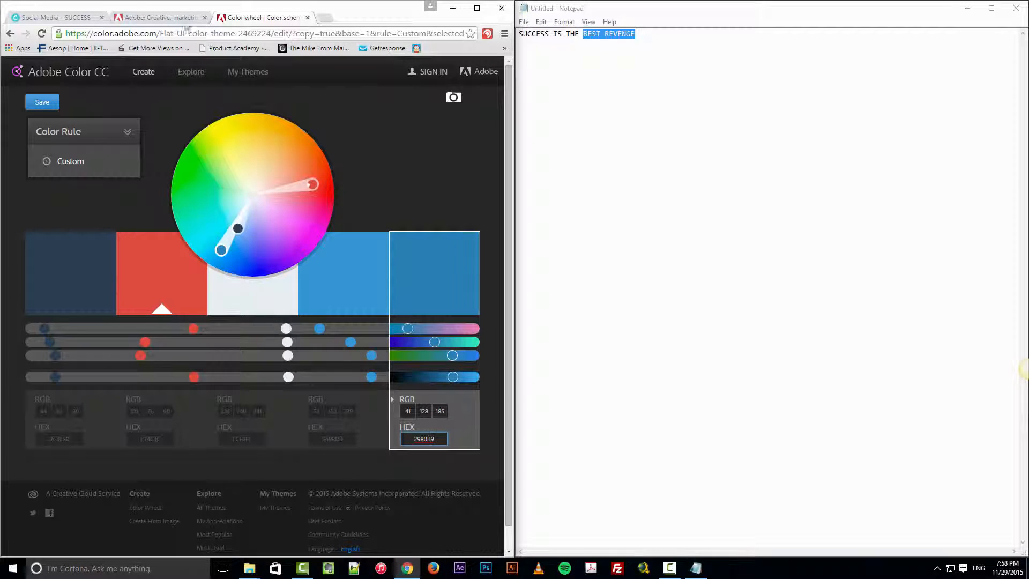
Return to the Canva design, enlarge the browser window to full screen and select the design's black background.
{"action": "left_click", "coordinate": [71, 17]}
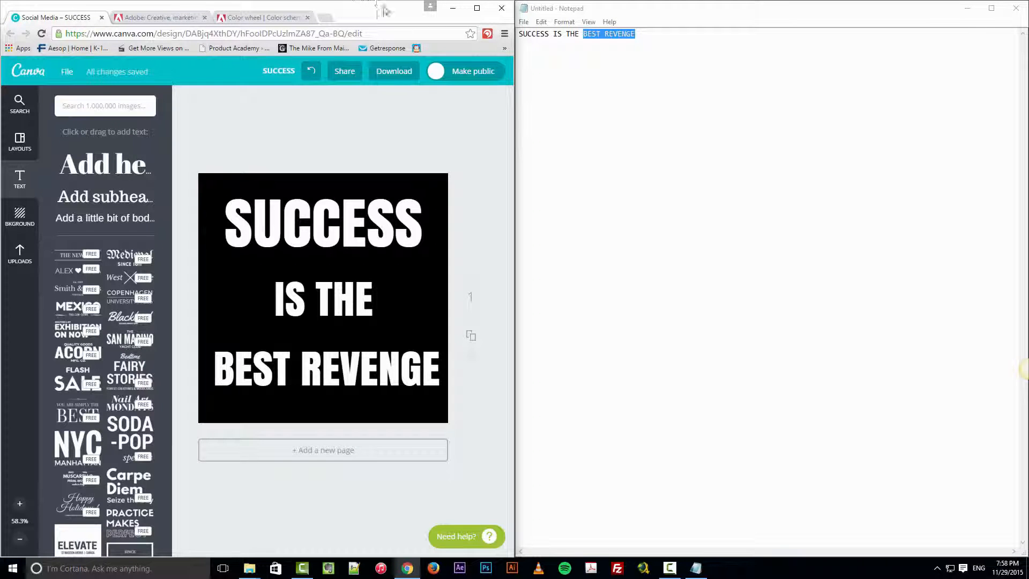
{"action": "mouse_move", "coordinate": [377, 9]}
{"action": "left_mouse_down"}
{"action": "mouse_move", "coordinate": [375, 77]}
{"action": "mouse_move", "coordinate": [376, 2]}
{"action": "left_mouse_up"}
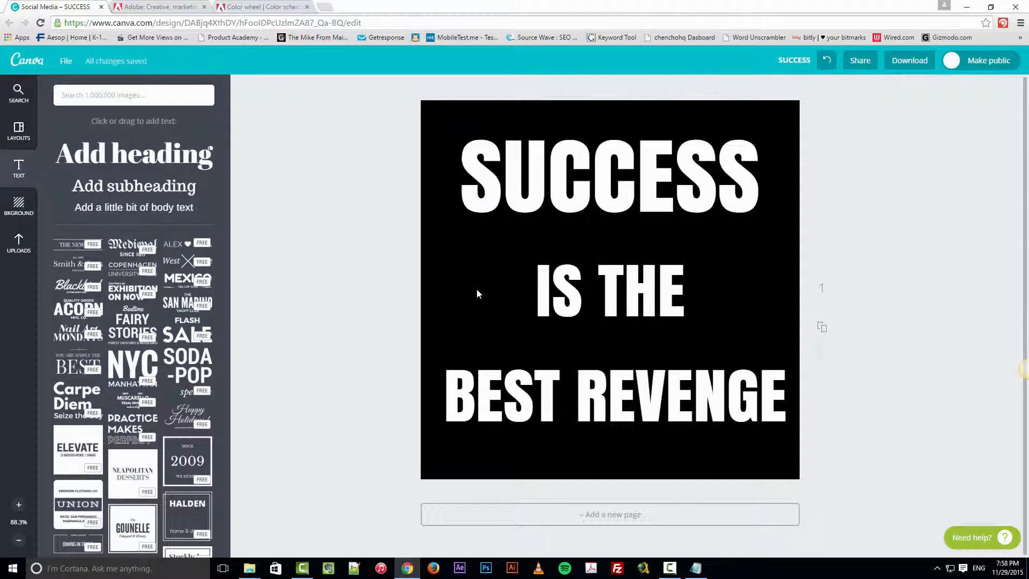
{"action": "left_click", "coordinate": [446, 321]}
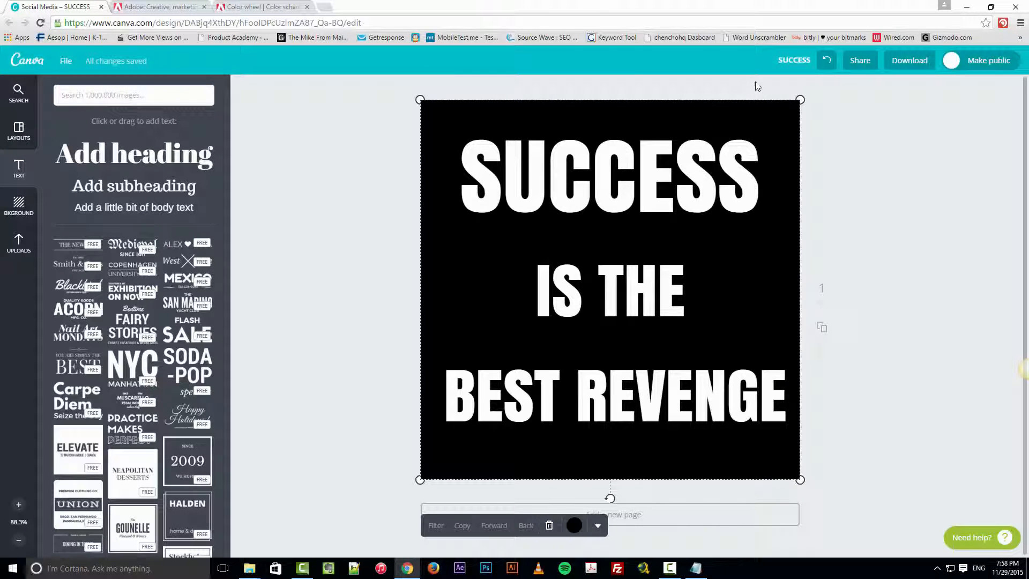
Switch to the Adobe Color page and copy the HEX code 2C3E50 of the Flat UI theme's dark navy colour.
{"action": "left_click", "coordinate": [258, 7]}
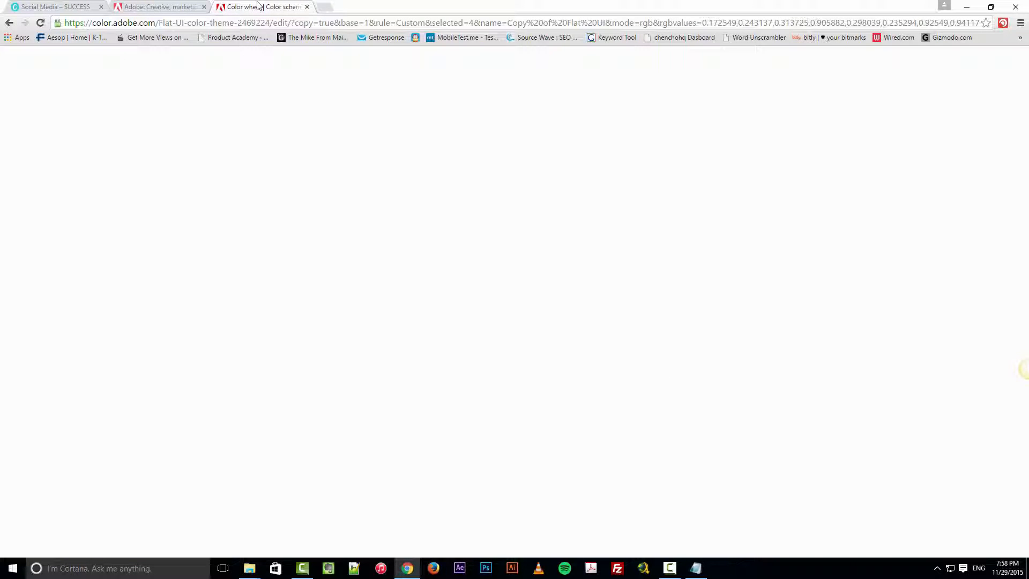
{"action": "scroll", "coordinate": [166, 376], "scroll_direction": "down", "scroll_amount": 2}
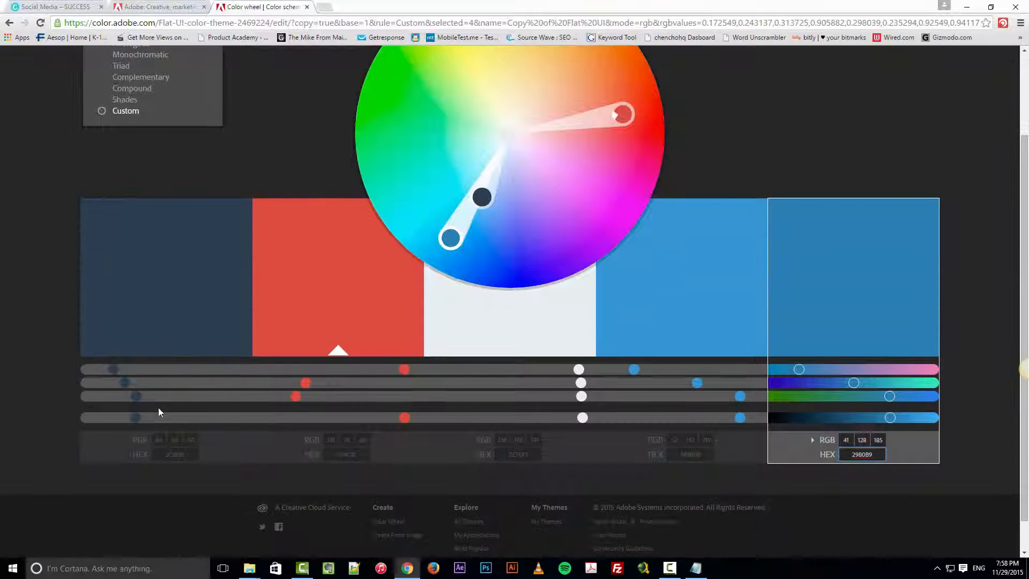
{"action": "left_click", "coordinate": [156, 307]}
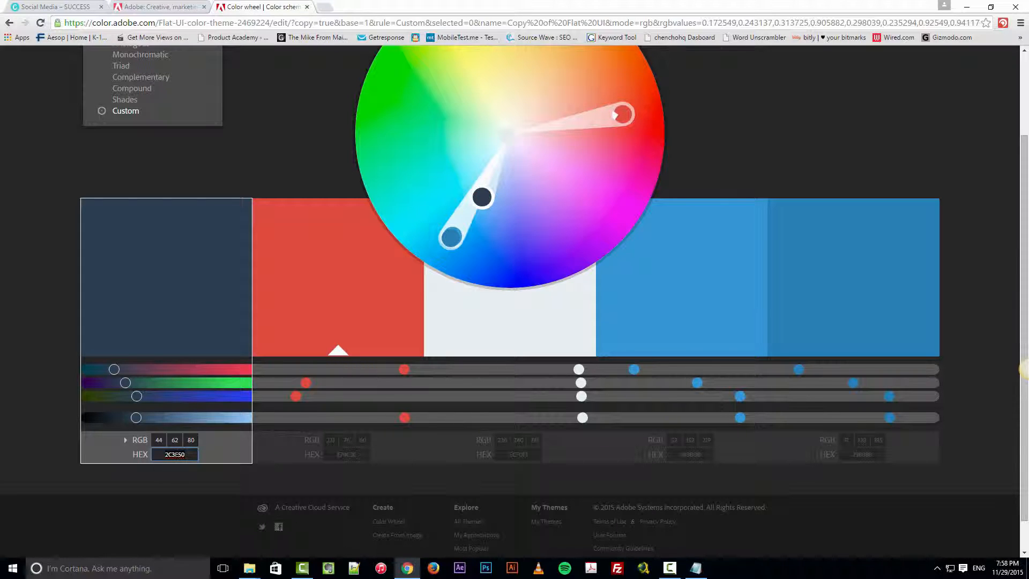
{"action": "key", "text": "ctrl+c"}
{"action": "right_click", "coordinate": [182, 454]}
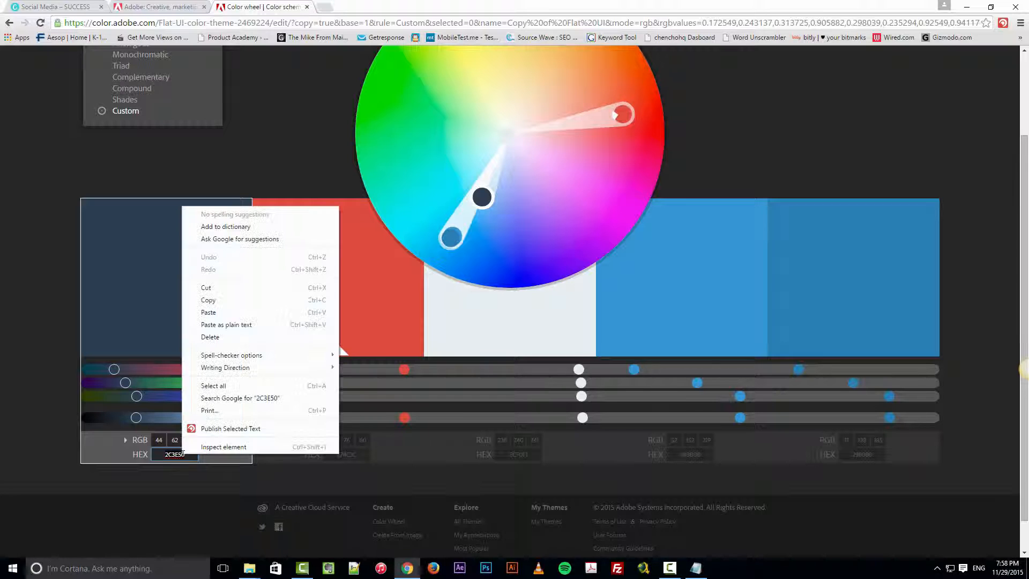
{"action": "left_click", "coordinate": [225, 300]}
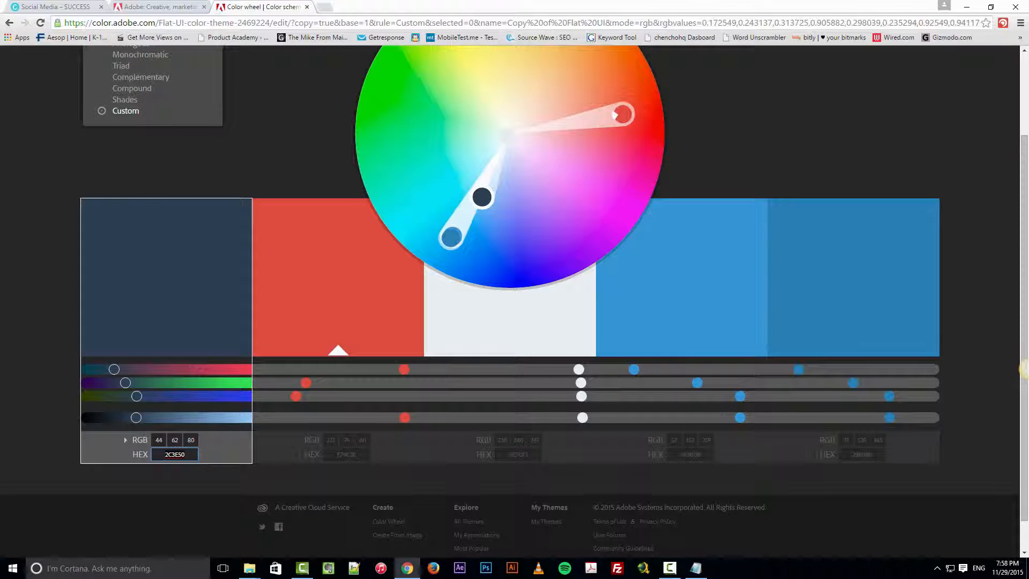
Back in Canva, set the design background to the custom colour code 2C3E50.
{"action": "left_click", "coordinate": [54, 7]}
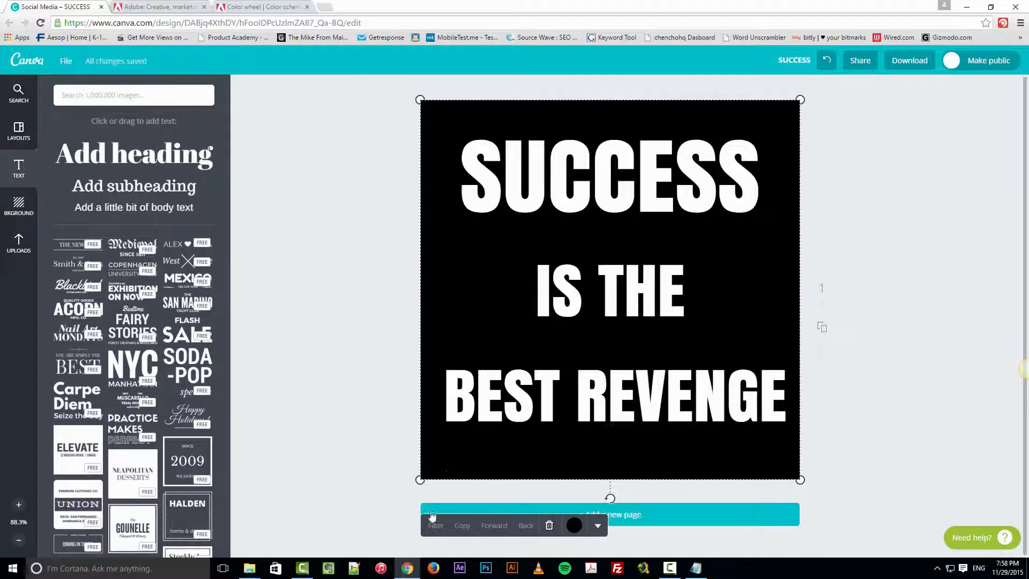
{"action": "left_click", "coordinate": [575, 527]}
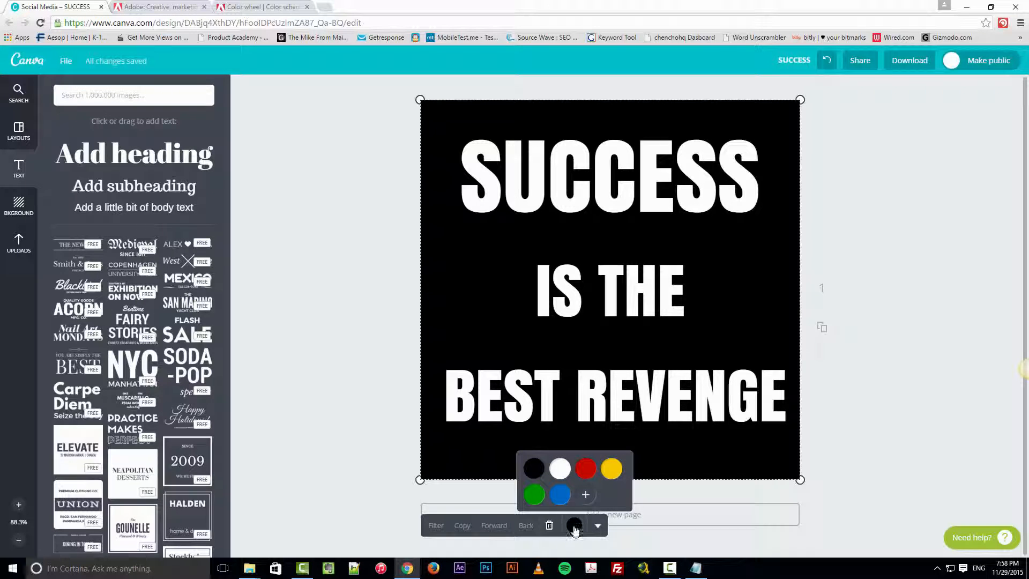
{"action": "left_click", "coordinate": [586, 494]}
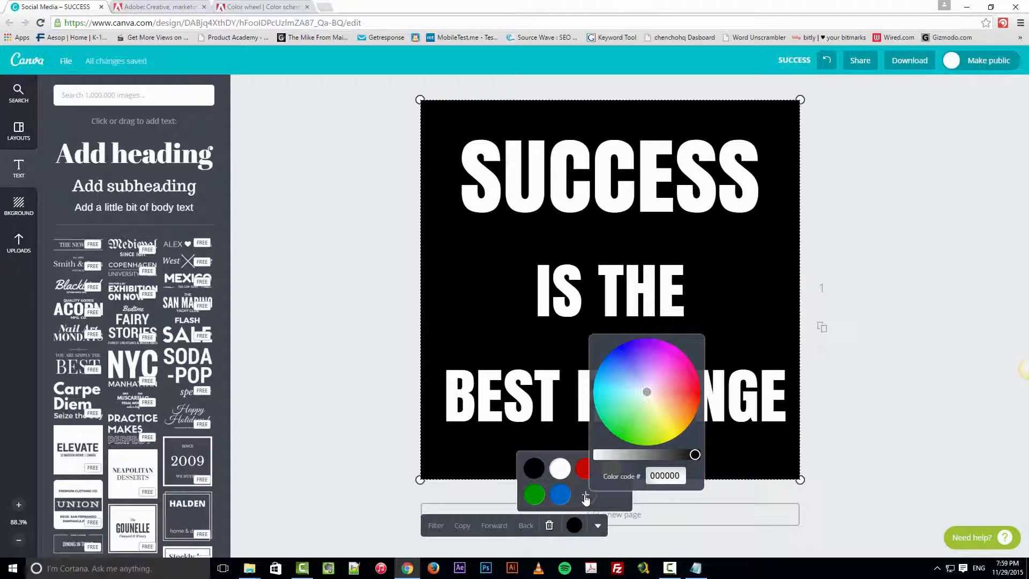
{"action": "double_click", "coordinate": [681, 473]}
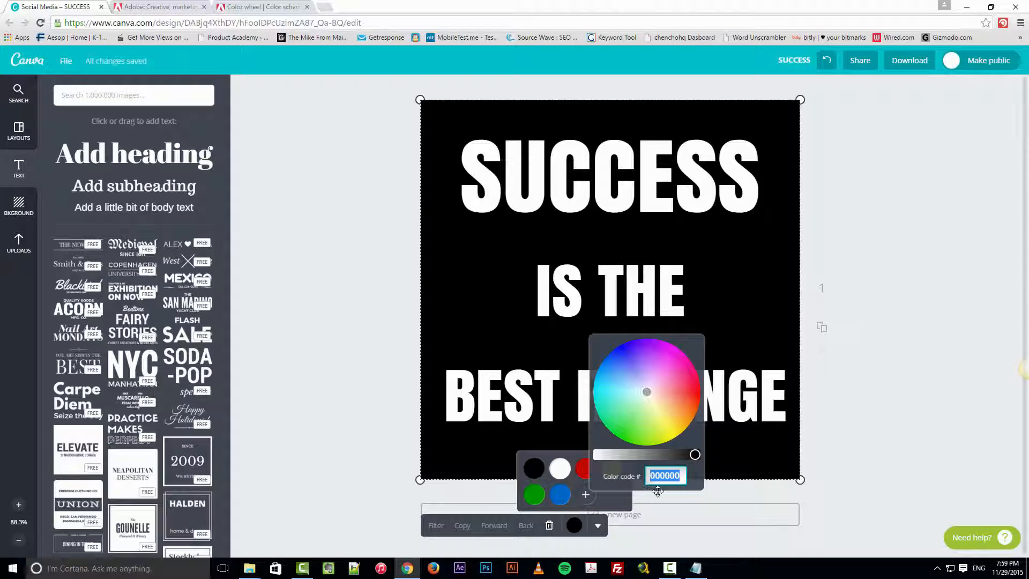
{"action": "key", "text": "ctrl+v"}
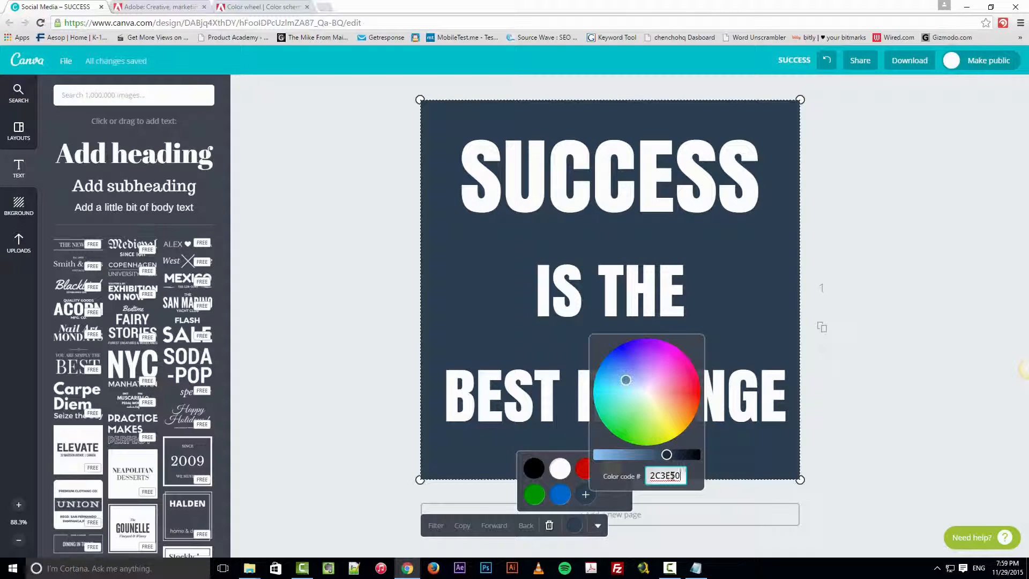
{"action": "double_click", "coordinate": [681, 475]}
{"action": "right_click", "coordinate": [680, 476]}
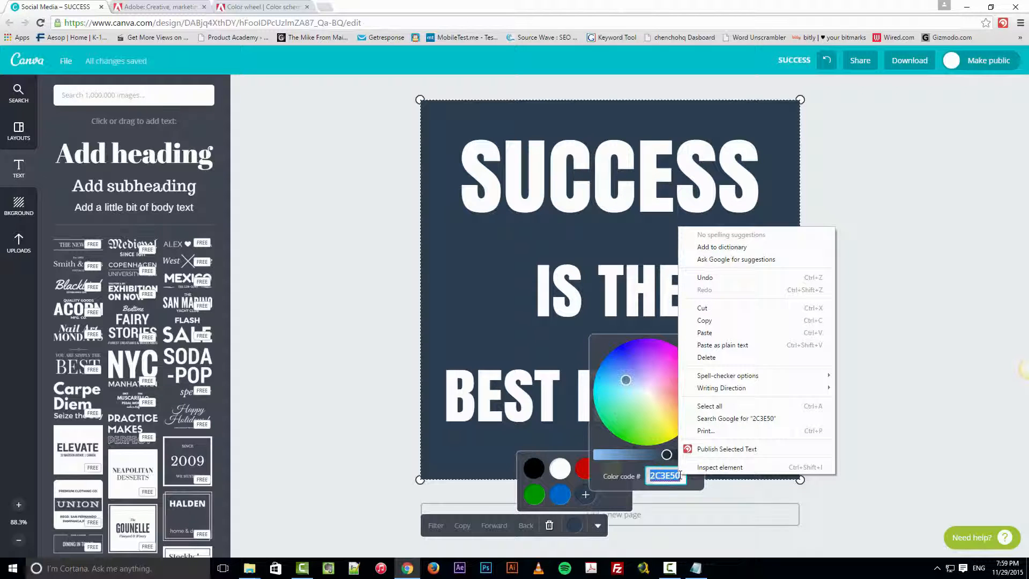
{"action": "left_click", "coordinate": [715, 332]}
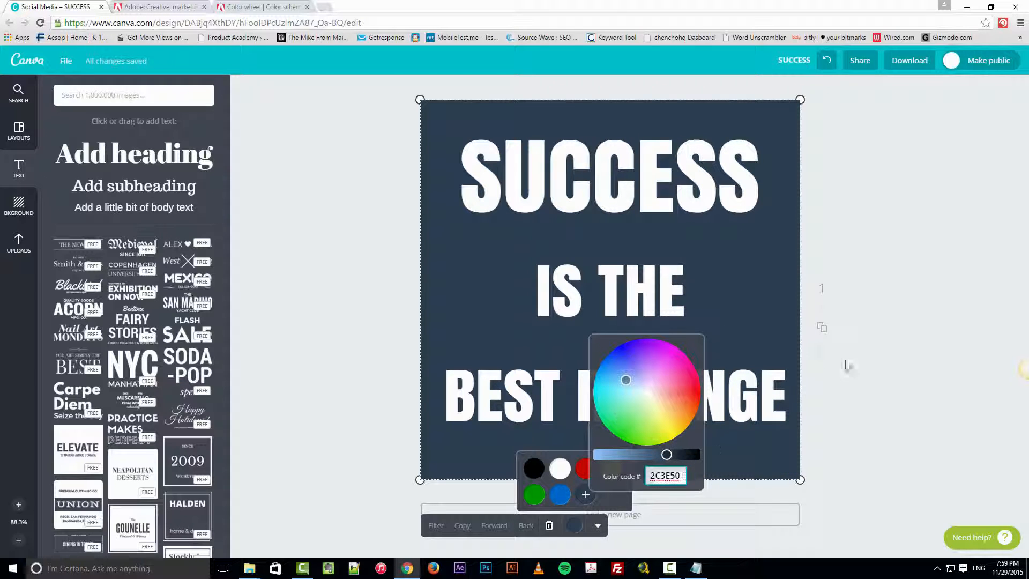
{"action": "left_click", "coordinate": [875, 287]}
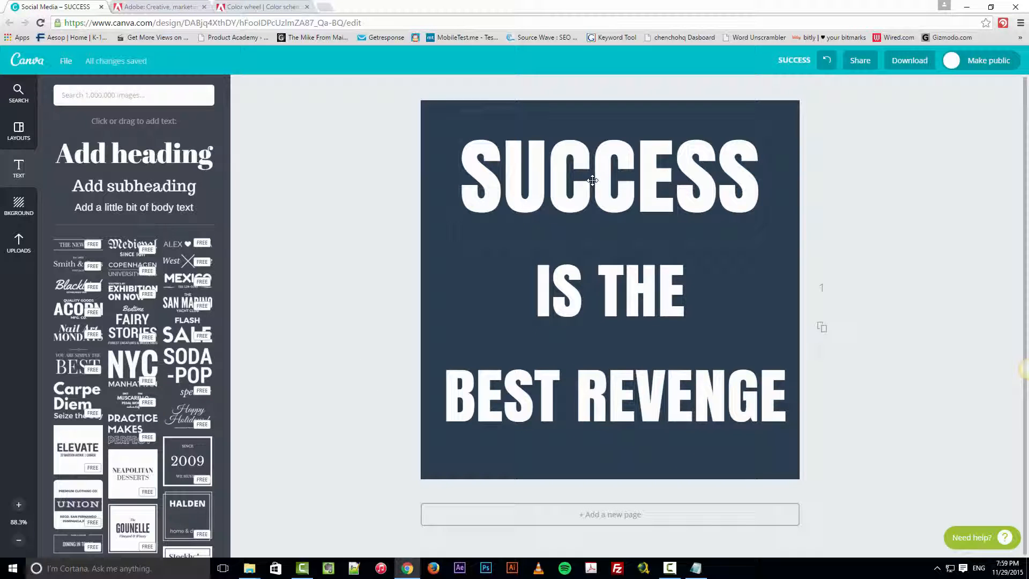
Select the SUCCESS heading, then copy the light blue's HEX code 3498DB from the Flat UI theme in Adobe Color.
{"action": "left_click", "coordinate": [614, 196]}
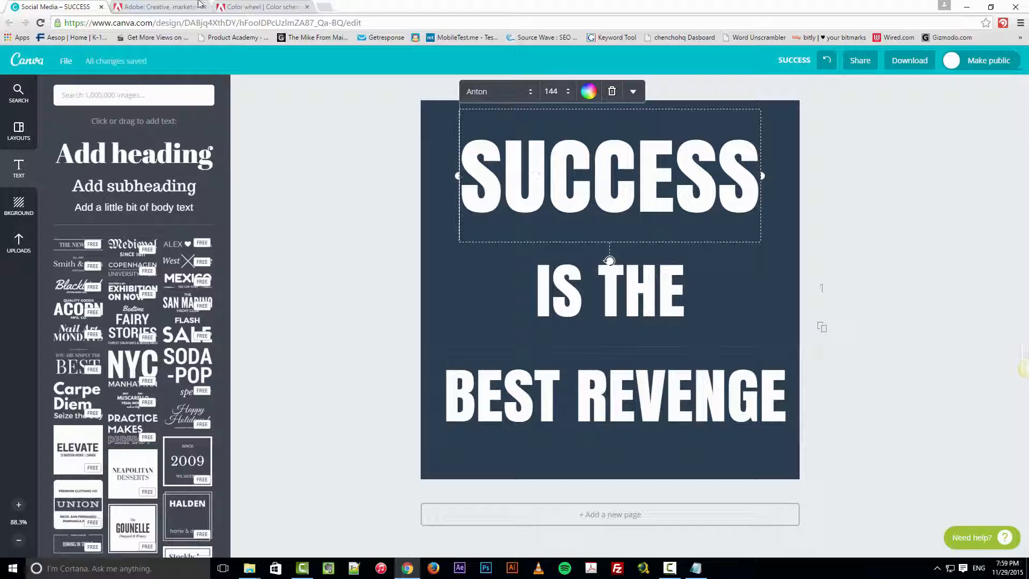
{"action": "left_click", "coordinate": [258, 8]}
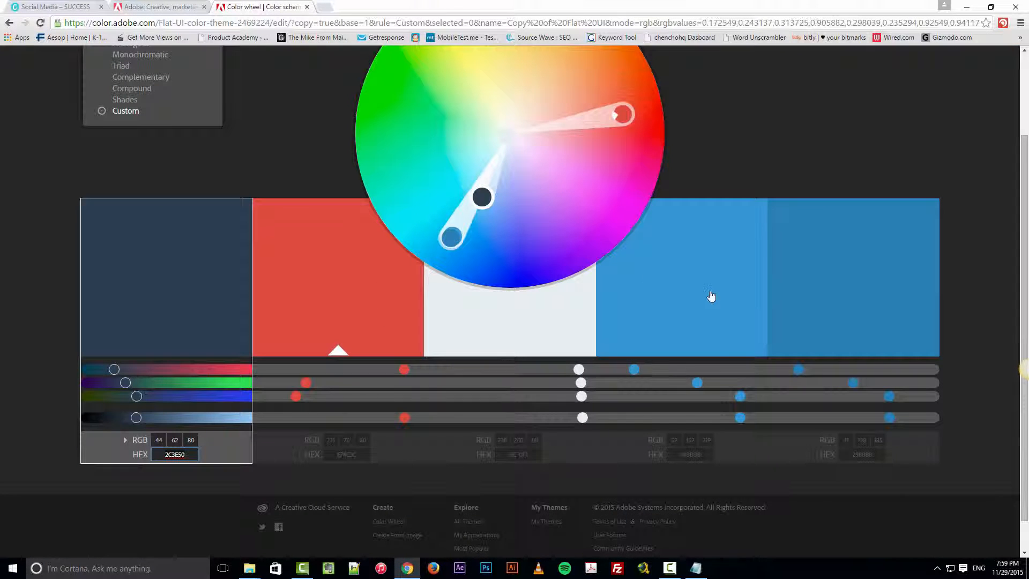
{"action": "left_click", "coordinate": [709, 315]}
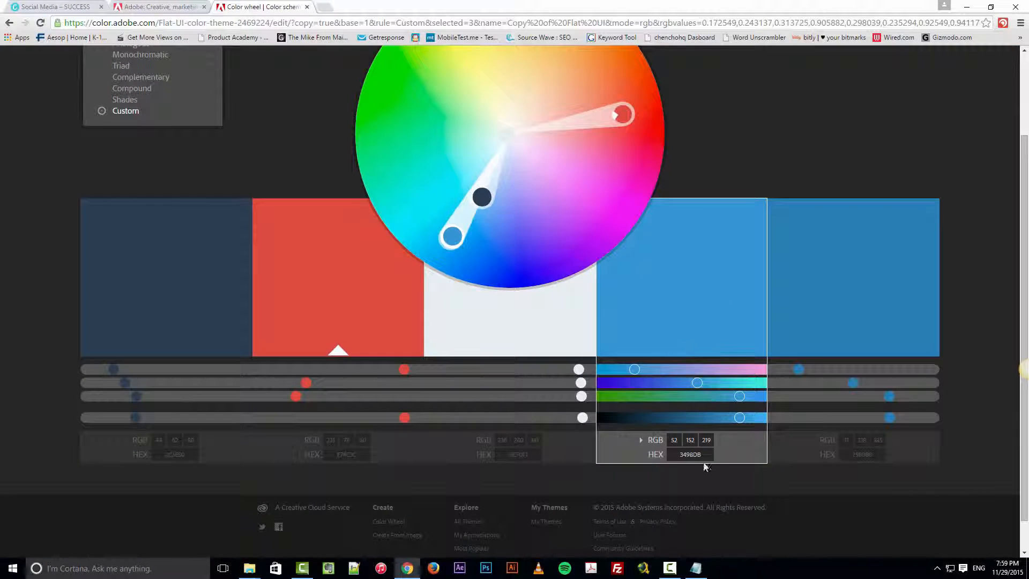
{"action": "left_click", "coordinate": [674, 456]}
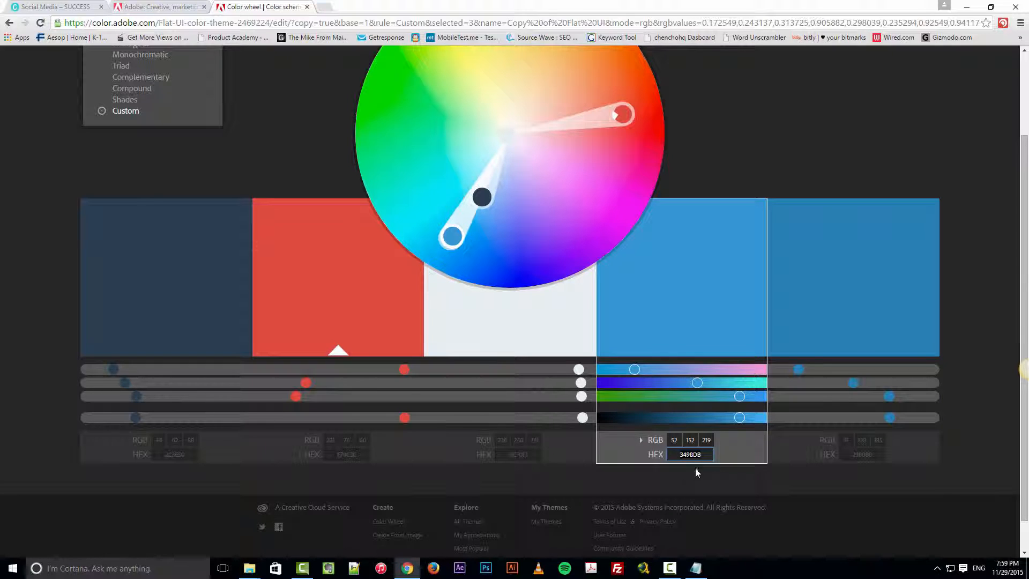
Back in Canva, set the SUCCESS heading's text to the custom colour code 3498DB.
{"action": "left_click", "coordinate": [54, 7]}
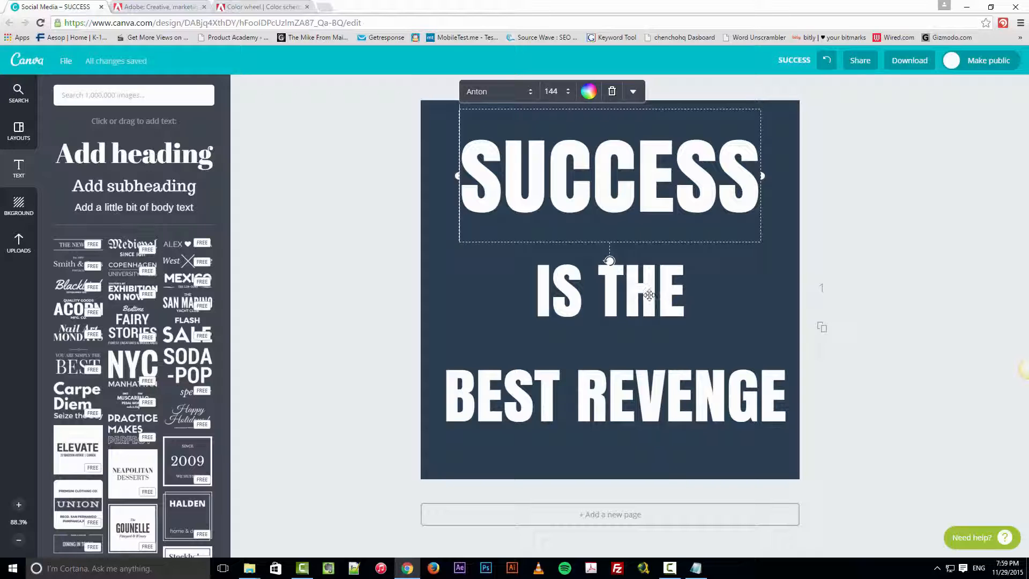
{"action": "left_click", "coordinate": [588, 91]}
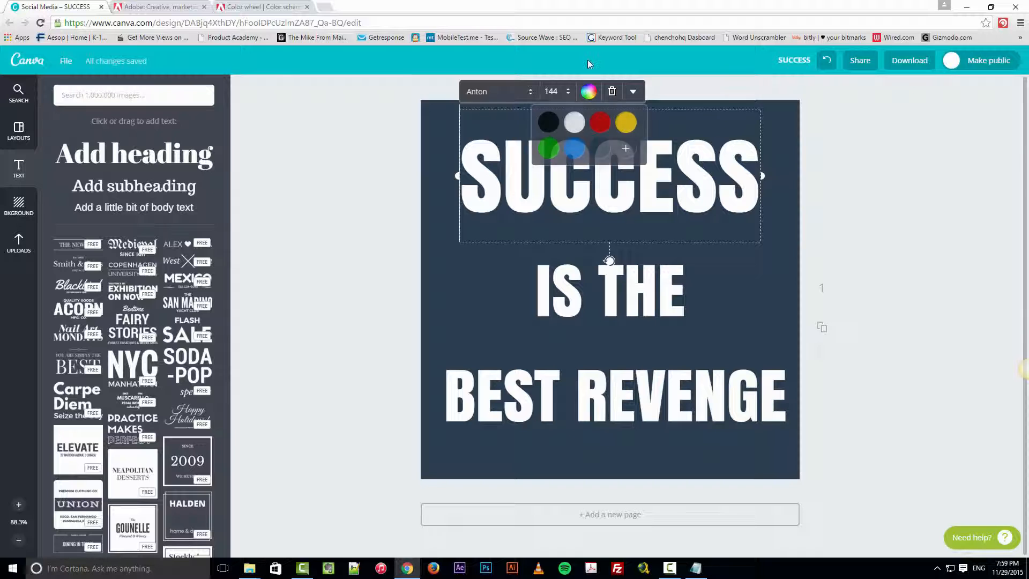
{"action": "left_click", "coordinate": [626, 150]}
{"action": "double_click", "coordinate": [713, 293]}
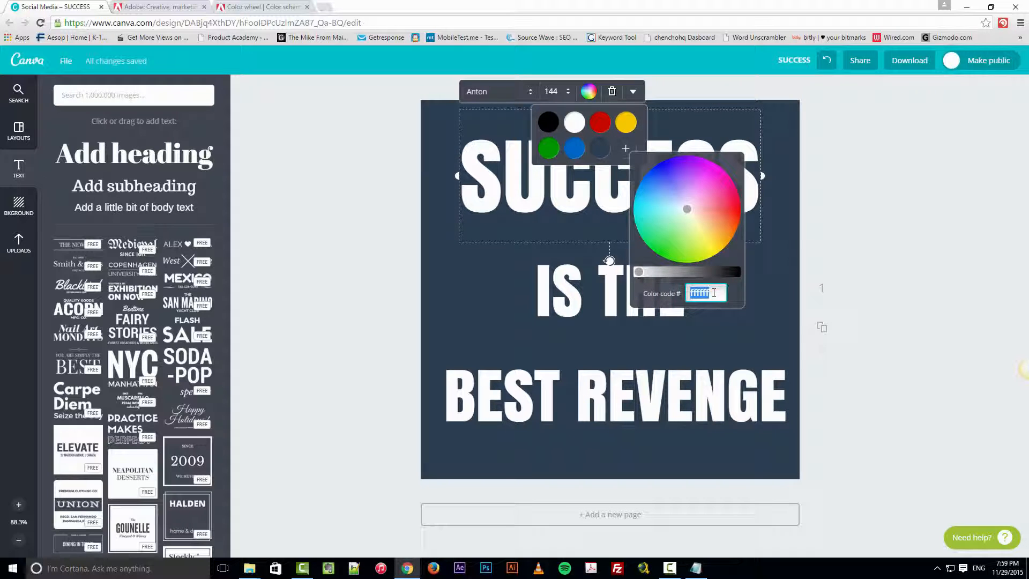
{"action": "key", "text": "ctrl+v"}
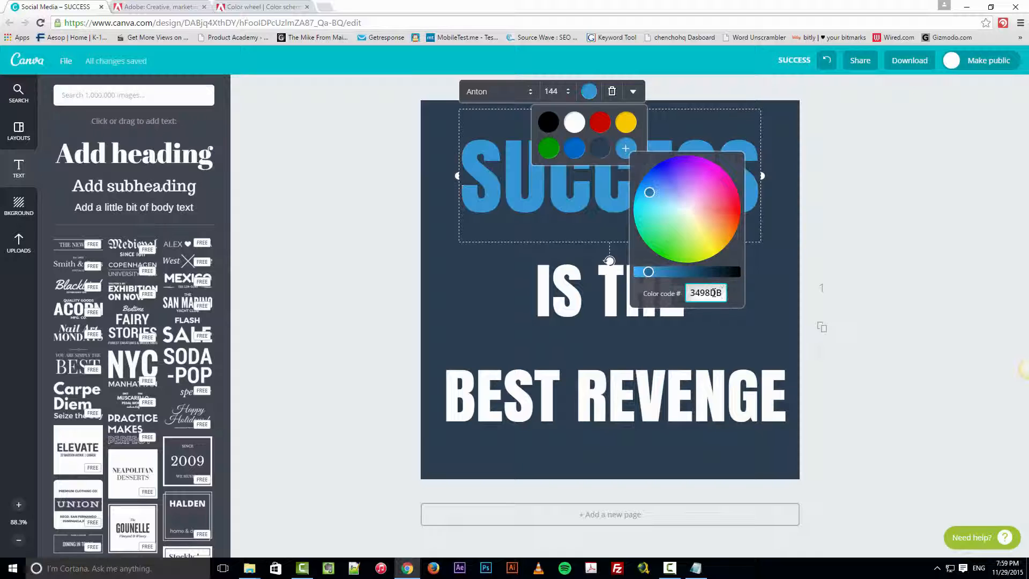
{"action": "left_click", "coordinate": [894, 265]}
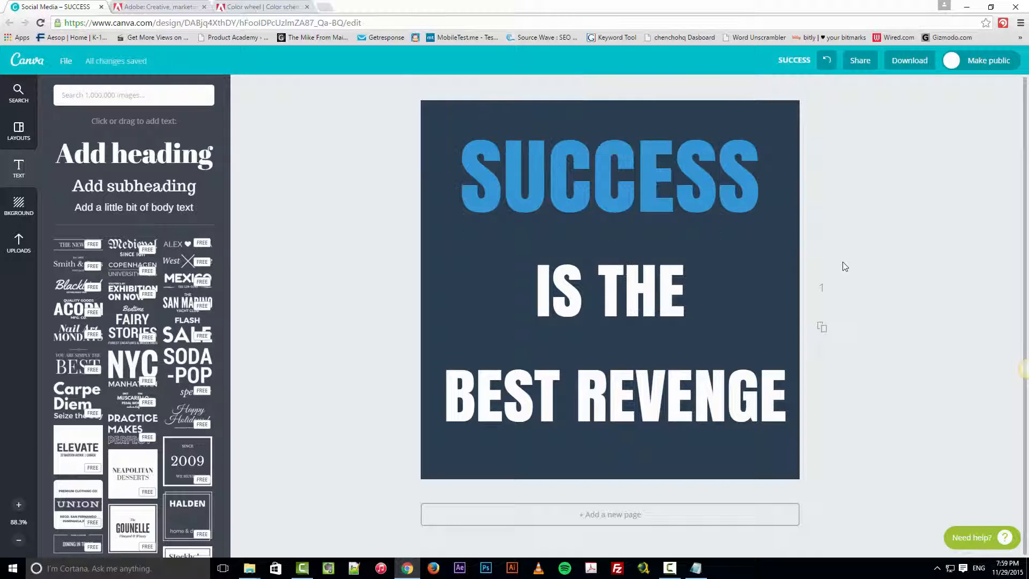
Select the IS THE heading, then copy the red's HEX code E74C3C from the Flat UI theme in Adobe Color.
{"action": "left_click", "coordinate": [618, 286]}
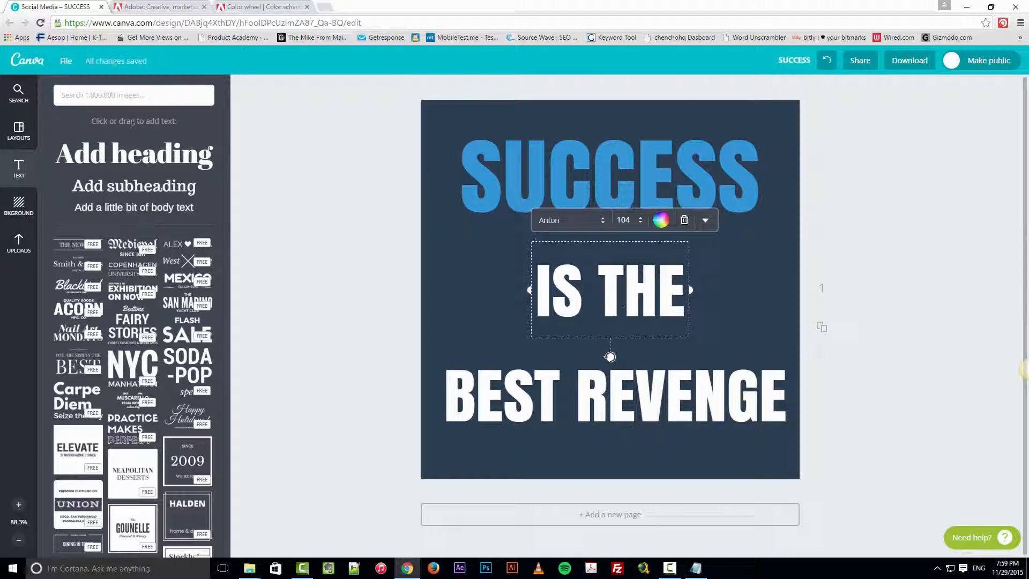
{"action": "left_click", "coordinate": [245, 7]}
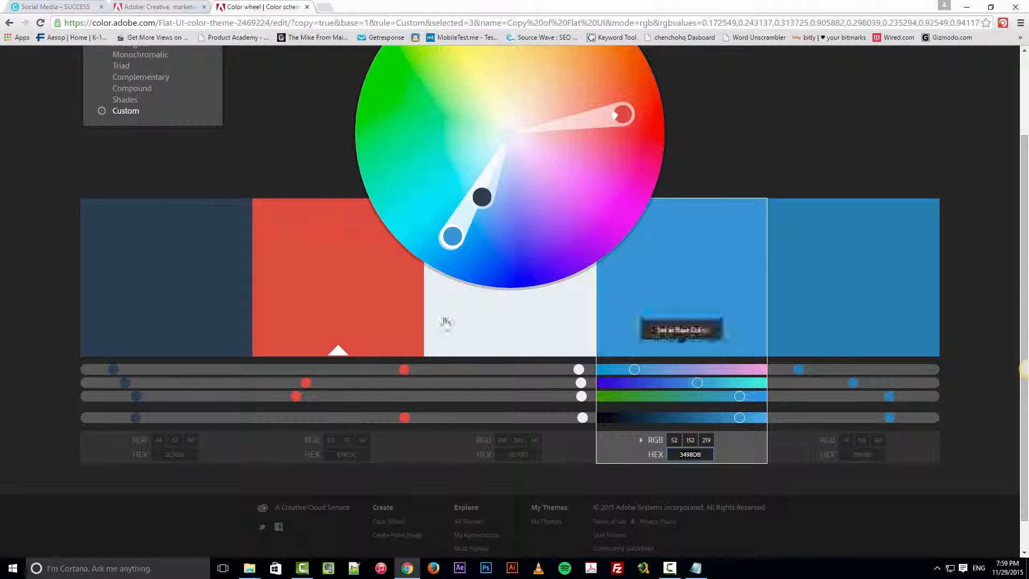
{"action": "left_click", "coordinate": [329, 301]}
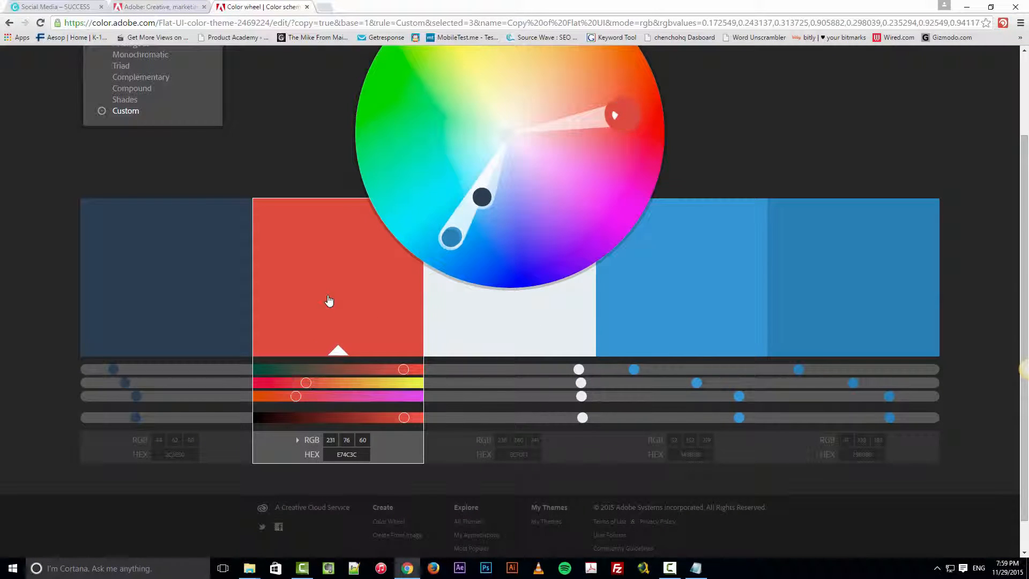
{"action": "left_click", "coordinate": [367, 455]}
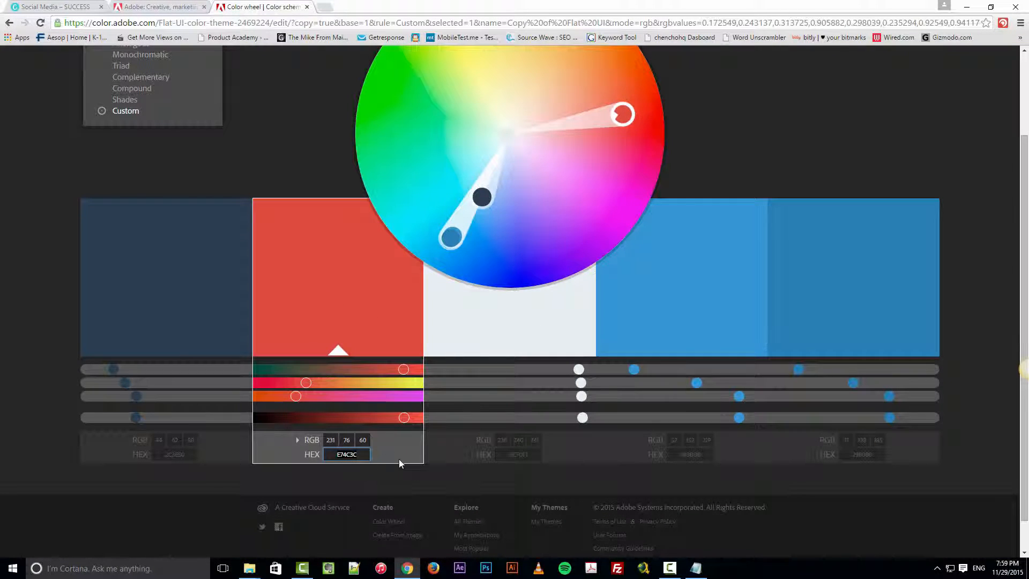
Back in Canva, set the IS THE heading's text to the custom colour code E74C3C.
{"action": "left_click", "coordinate": [53, 6]}
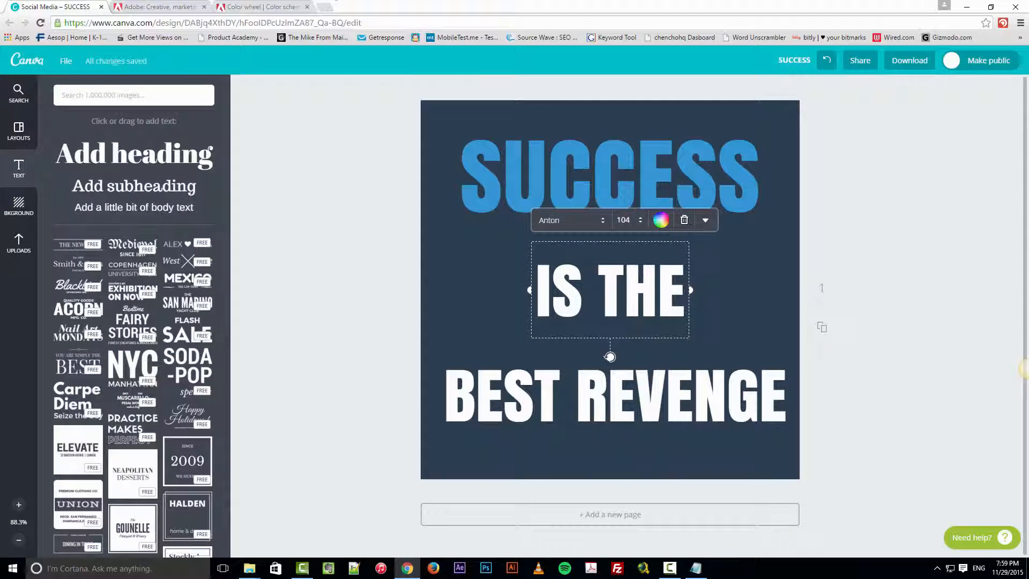
{"action": "left_click", "coordinate": [660, 220]}
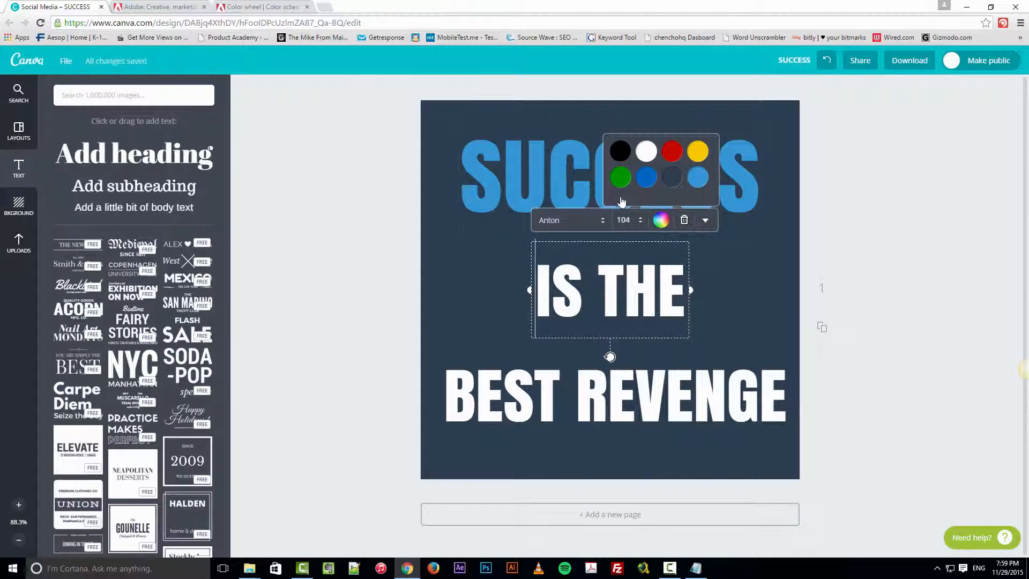
{"action": "double_click", "coordinate": [709, 346]}
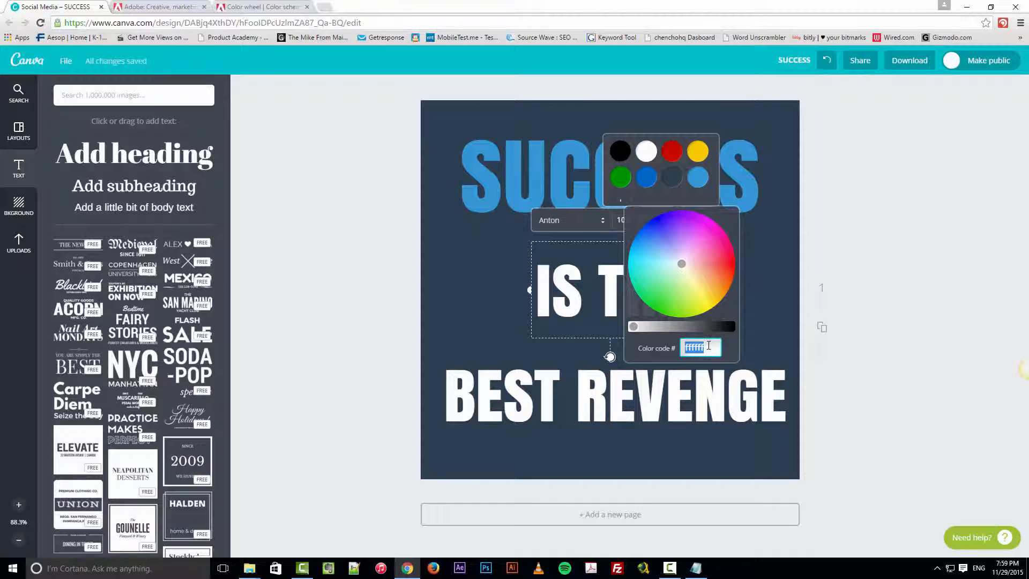
{"action": "type", "text": "E74C3C"}
{"action": "left_click", "coordinate": [851, 325]}
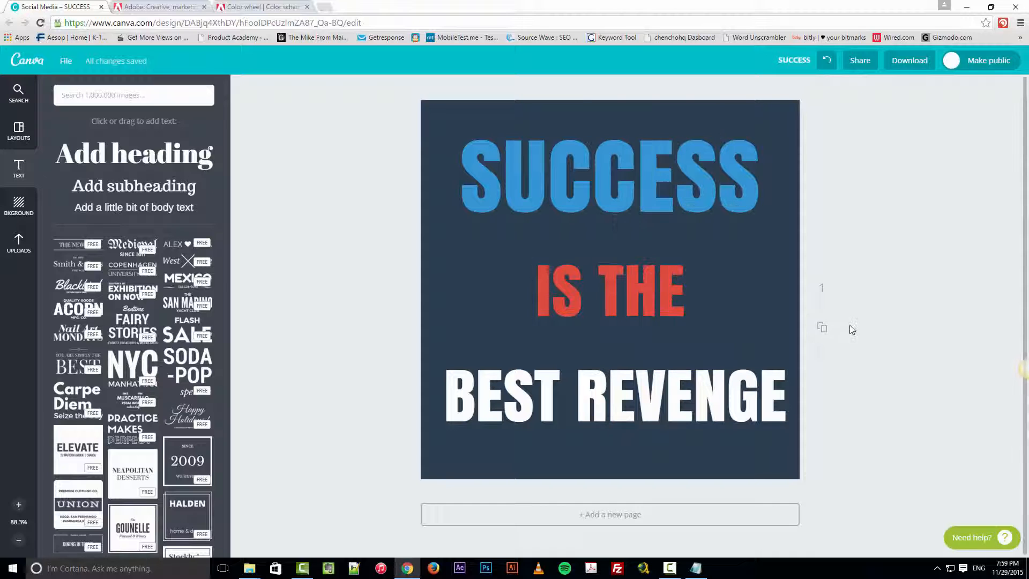
Recolour the BEST REVENGE heading with the same light blue swatch used for the SUCCESS heading.
{"action": "left_click", "coordinate": [662, 391]}
{"action": "left_click", "coordinate": [560, 324]}
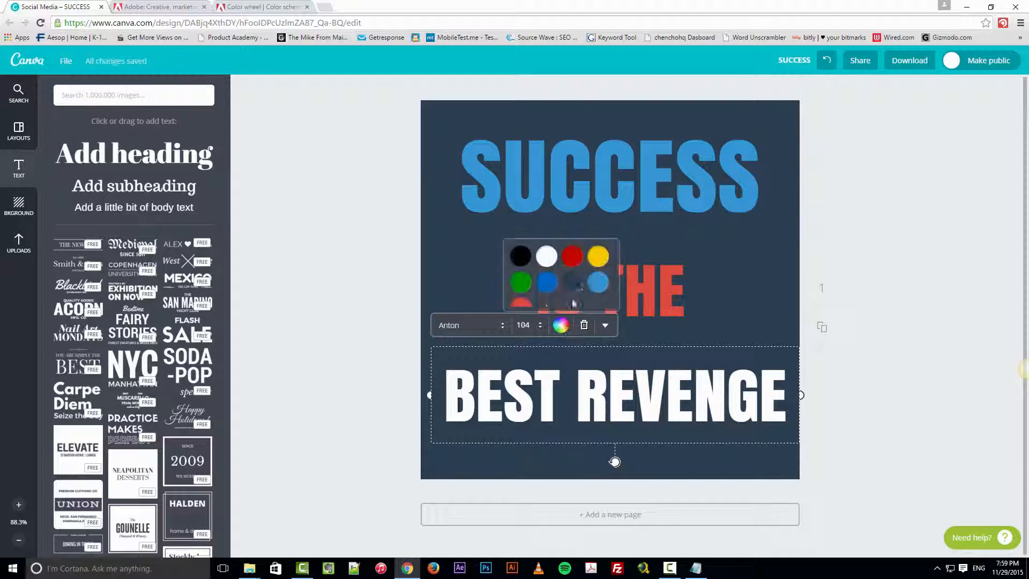
{"action": "left_click", "coordinate": [600, 289]}
{"action": "left_click", "coordinate": [857, 309]}
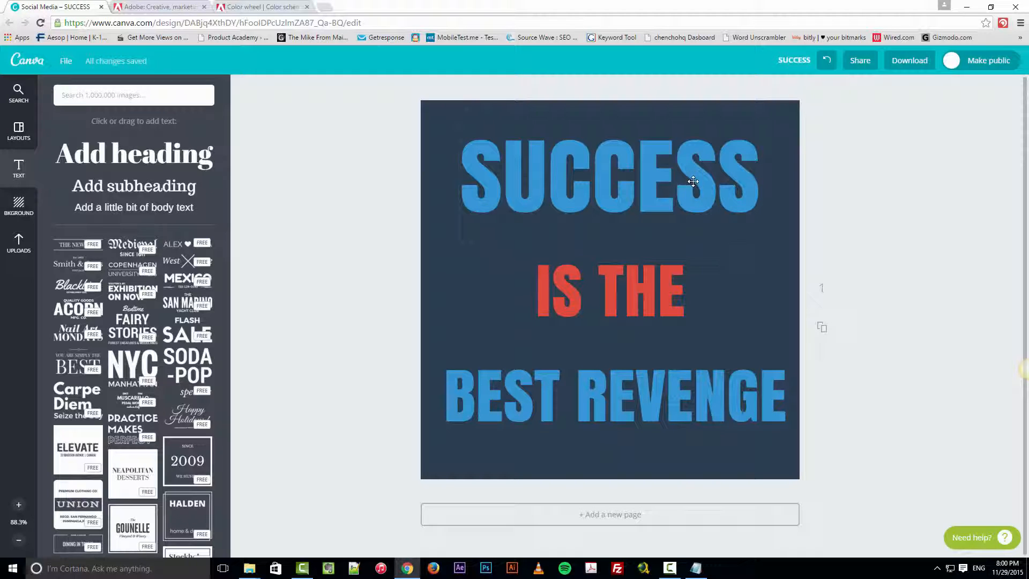
Select the SUCCESS heading, then copy the off-white's HEX code ECF0F1 from the Flat UI theme in Adobe Color.
{"action": "left_click", "coordinate": [609, 191]}
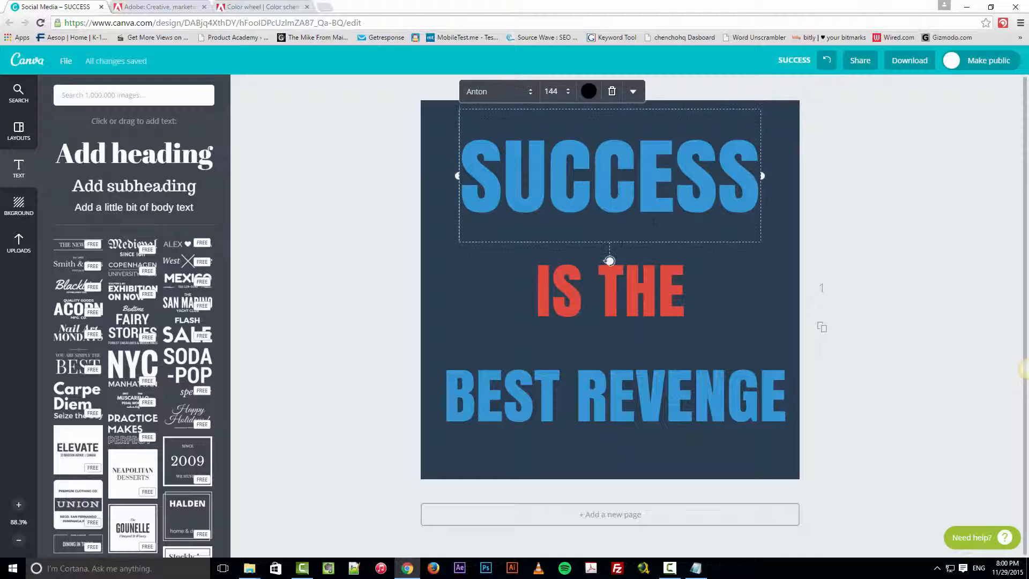
{"action": "left_click", "coordinate": [259, 7]}
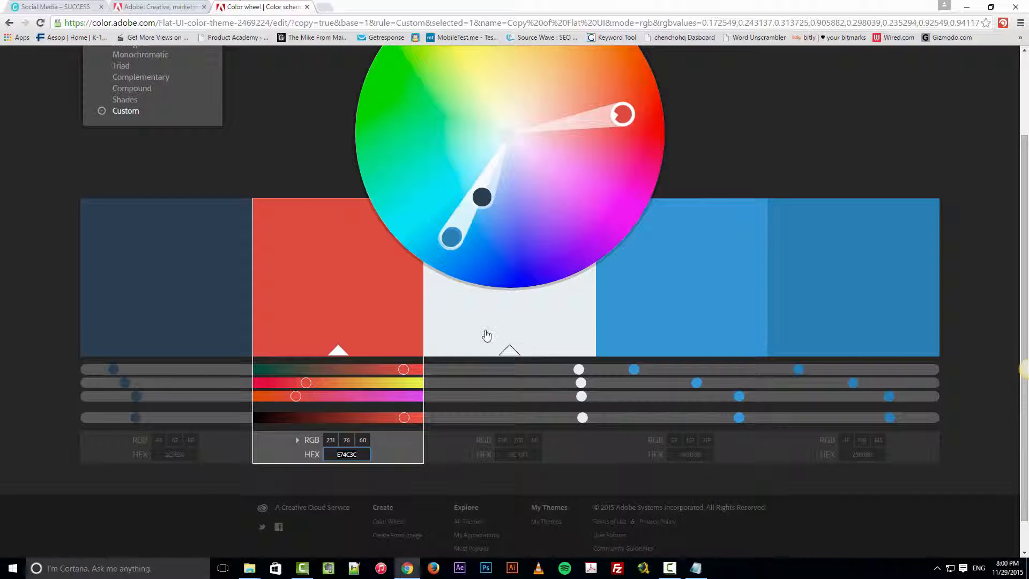
{"action": "left_click", "coordinate": [511, 336]}
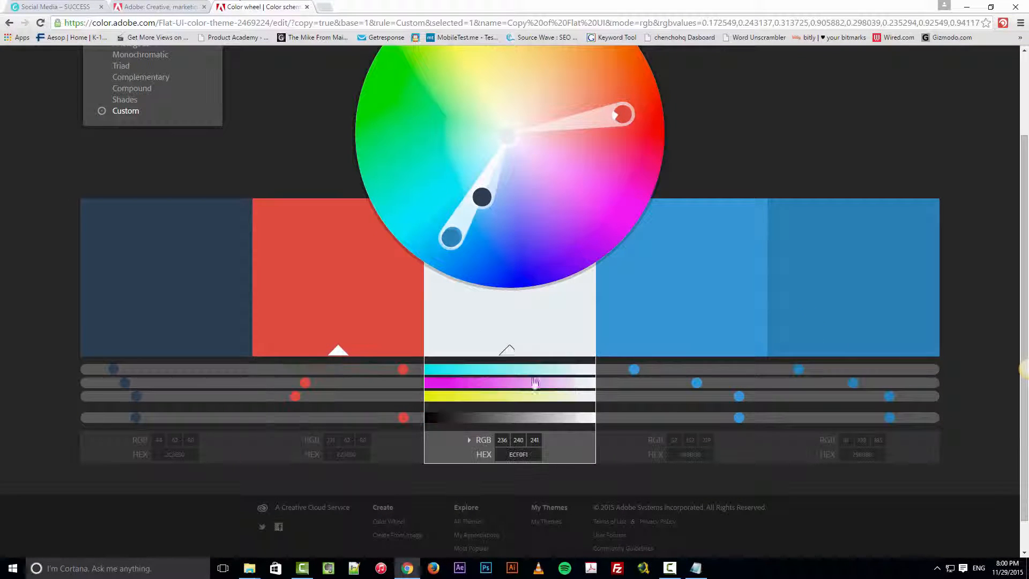
{"action": "left_click", "coordinate": [536, 455]}
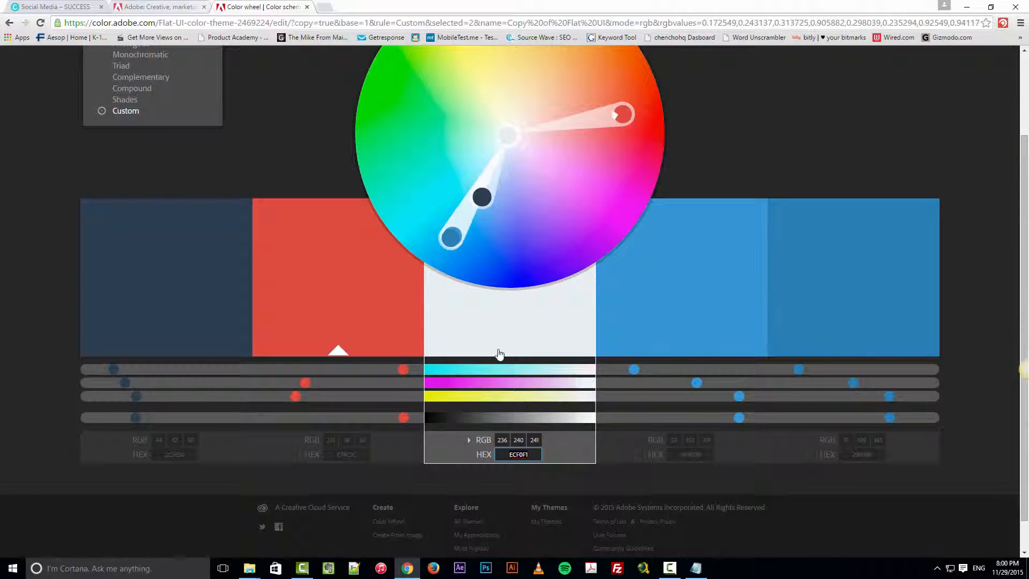
Back in Canva, set the SUCCESS heading's text to the custom colour code ECF0F1.
{"action": "left_click", "coordinate": [161, 6]}
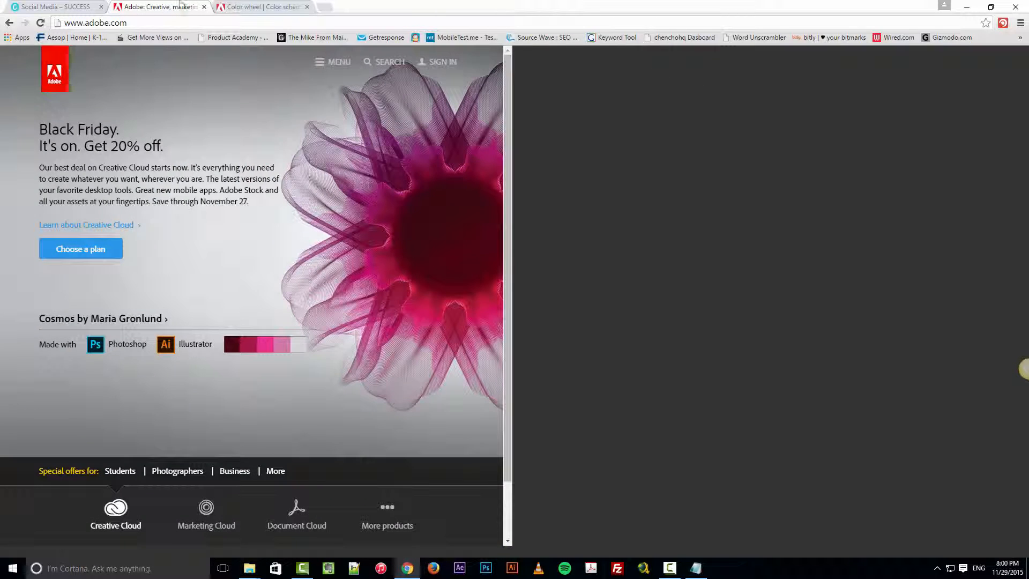
{"action": "left_click", "coordinate": [54, 6]}
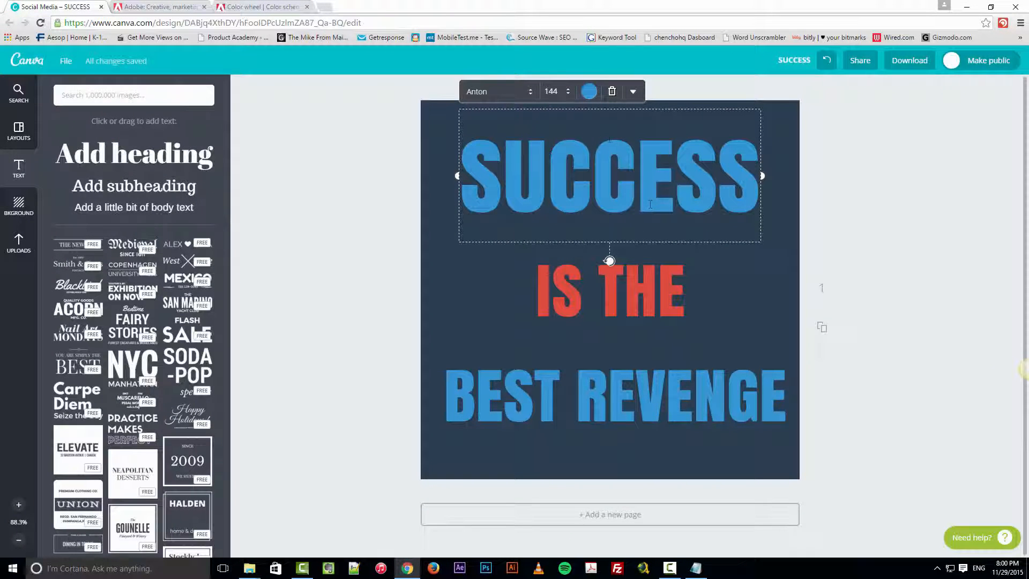
{"action": "left_click", "coordinate": [589, 91]}
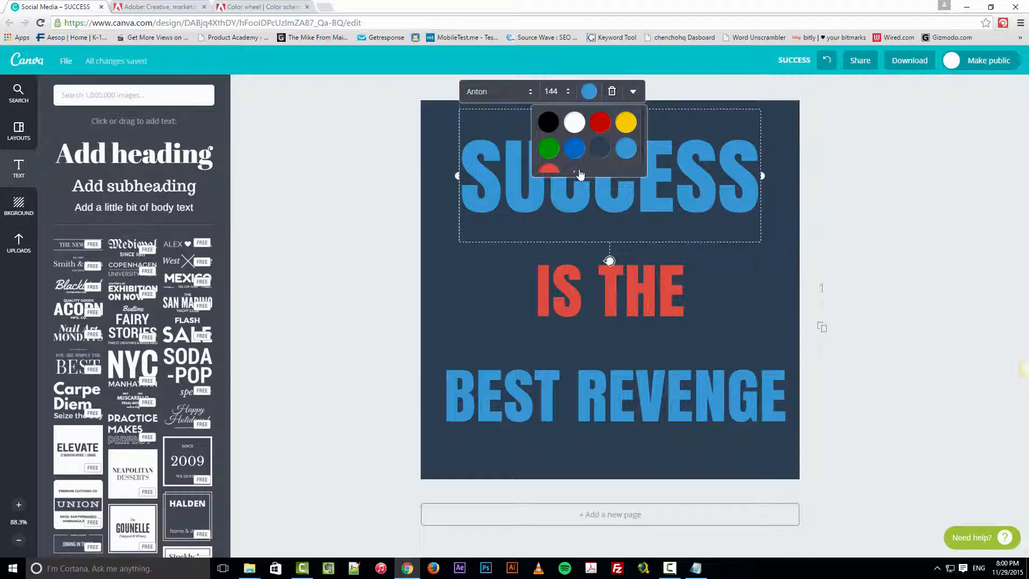
{"action": "left_click", "coordinate": [575, 171]}
{"action": "double_click", "coordinate": [674, 316]}
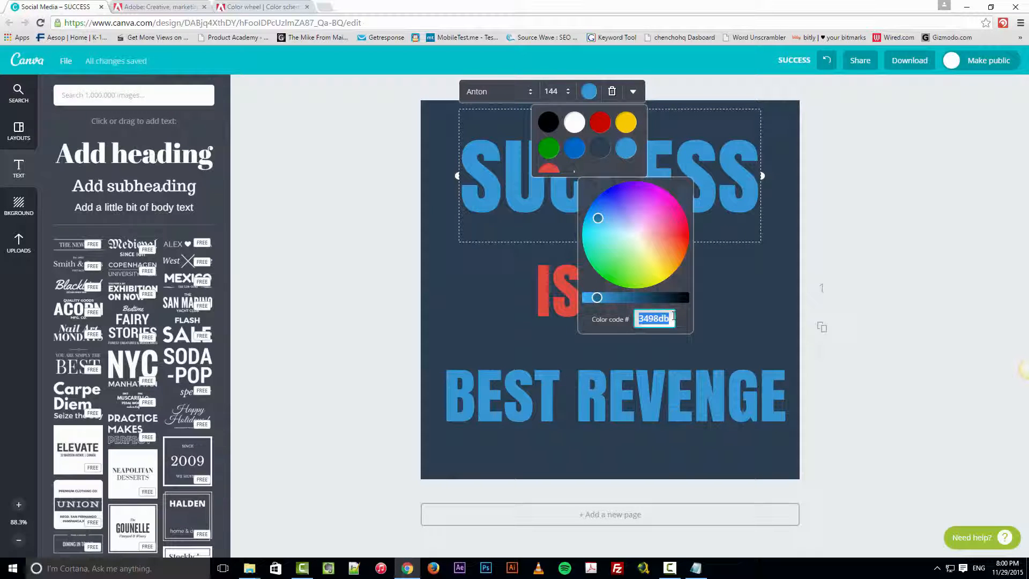
{"action": "type", "text": "ECF0F1"}
{"action": "left_click", "coordinate": [898, 318]}
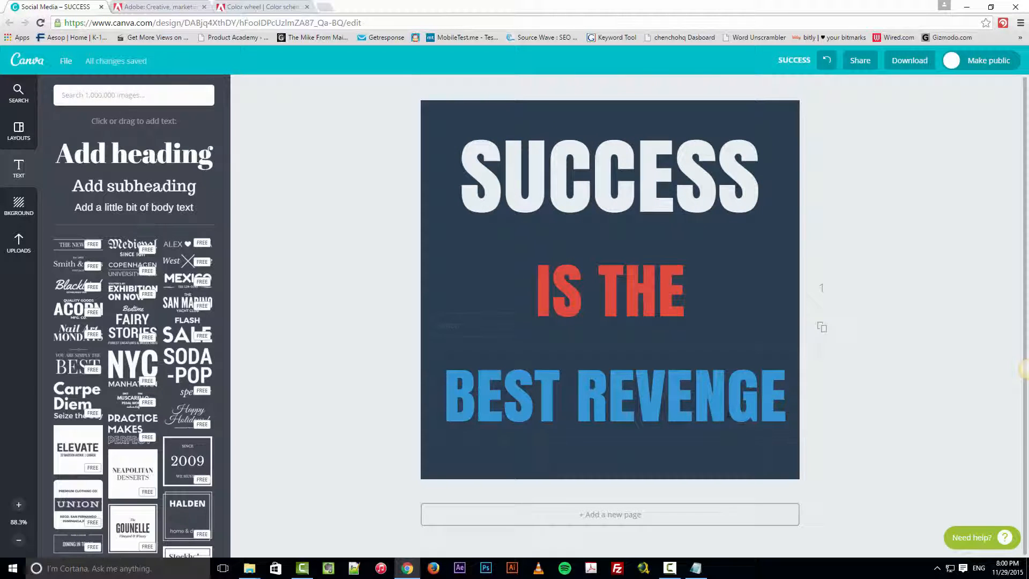
Recolour the BEST REVENGE heading with the same off-white swatch as SUCCESS and nudge it slightly left to centre it on the canvas.
{"action": "left_click", "coordinate": [536, 396]}
{"action": "left_click", "coordinate": [561, 325]}
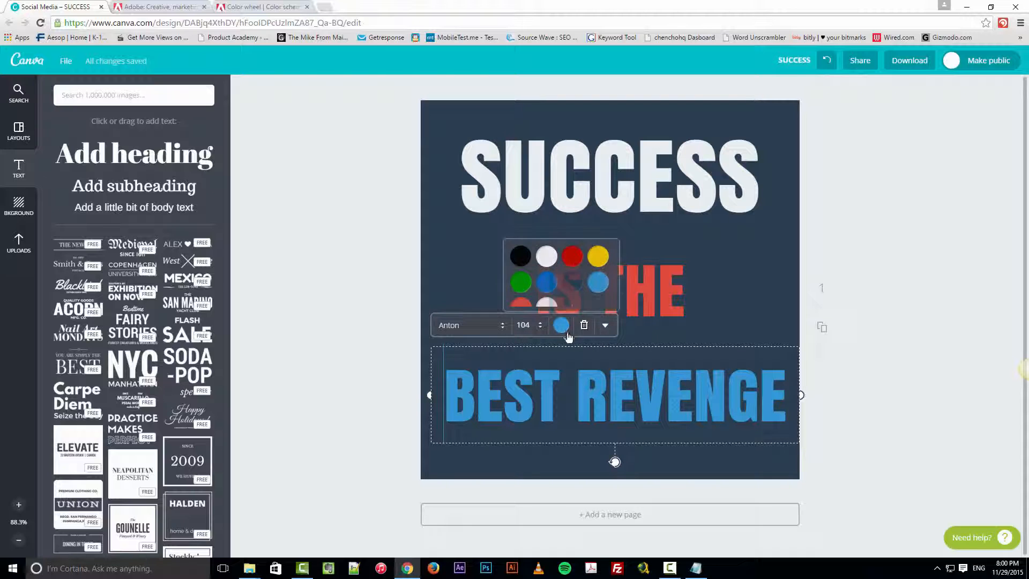
{"action": "left_click", "coordinate": [547, 304]}
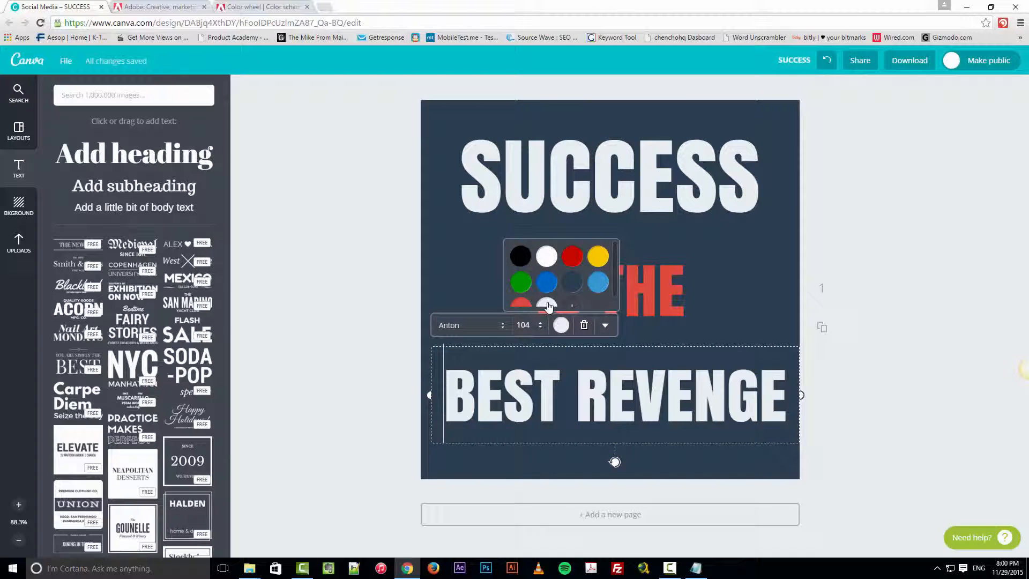
{"action": "left_click", "coordinate": [874, 331]}
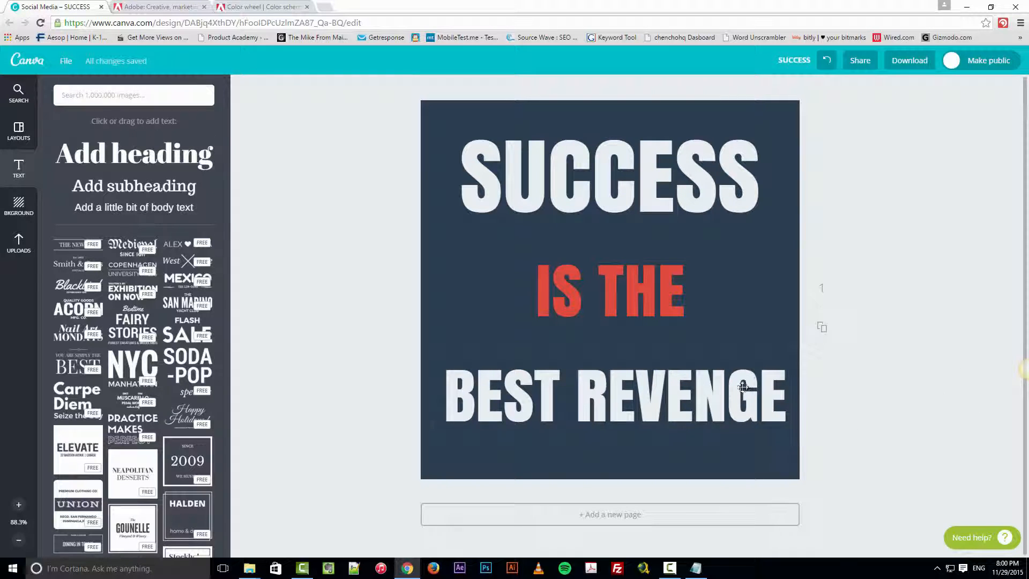
{"action": "left_click_drag", "start_coordinate": [743, 386], "coordinate": [741, 384]}
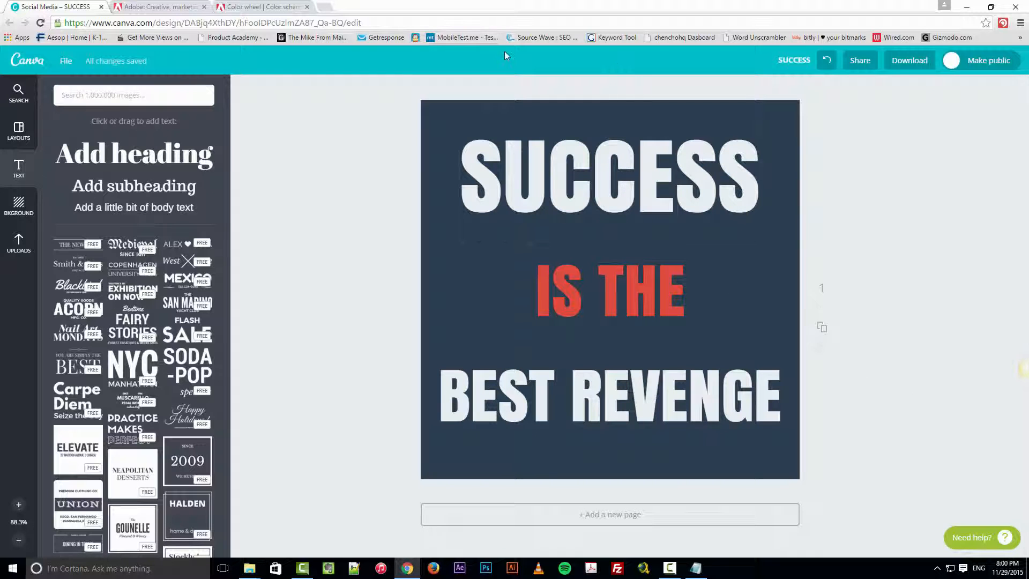
Save the finished Social Media design.
{"action": "left_click", "coordinate": [67, 62]}
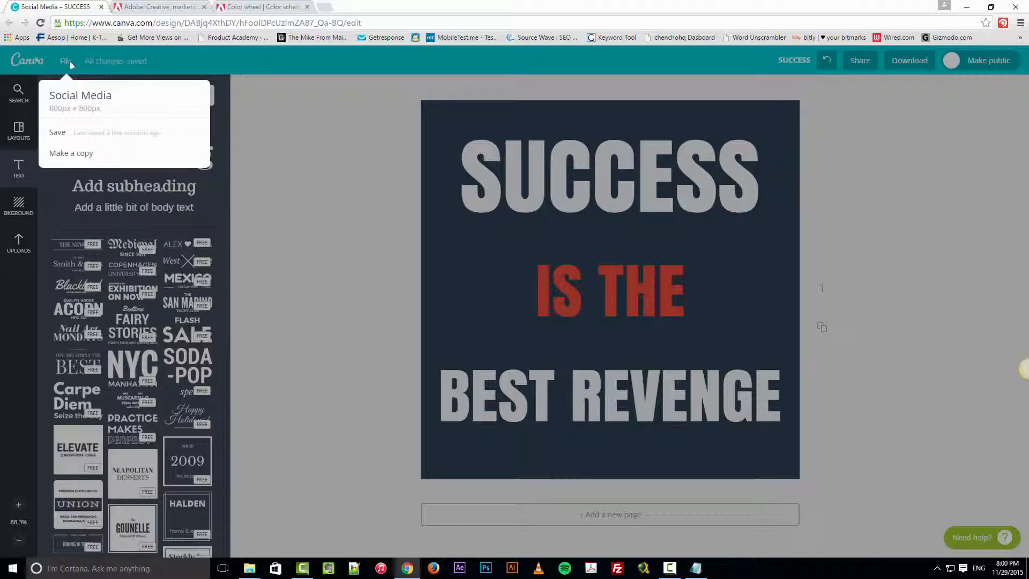
{"action": "left_click", "coordinate": [63, 132]}
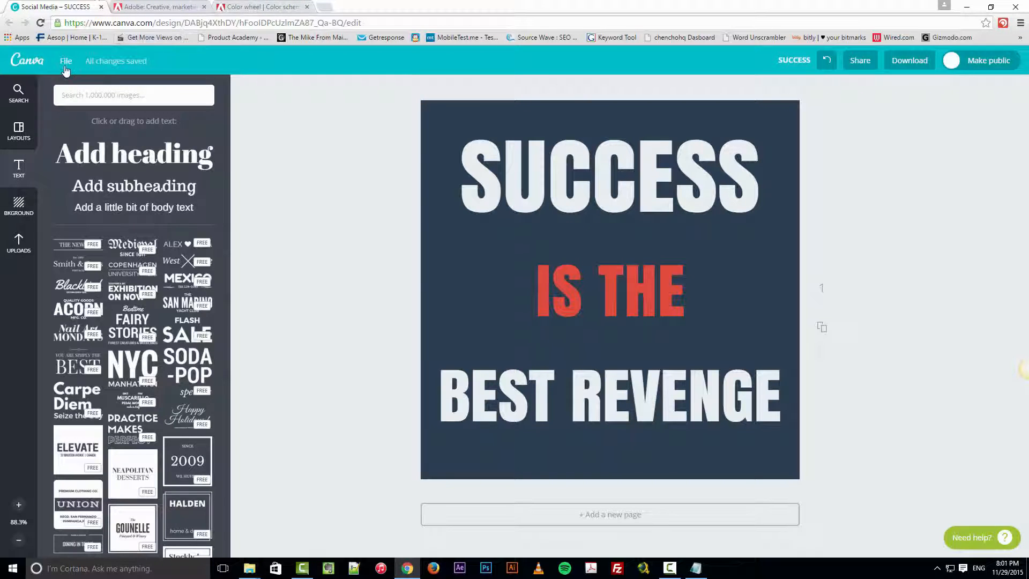
{"action": "left_click", "coordinate": [65, 61]}
{"action": "left_click", "coordinate": [76, 138]}
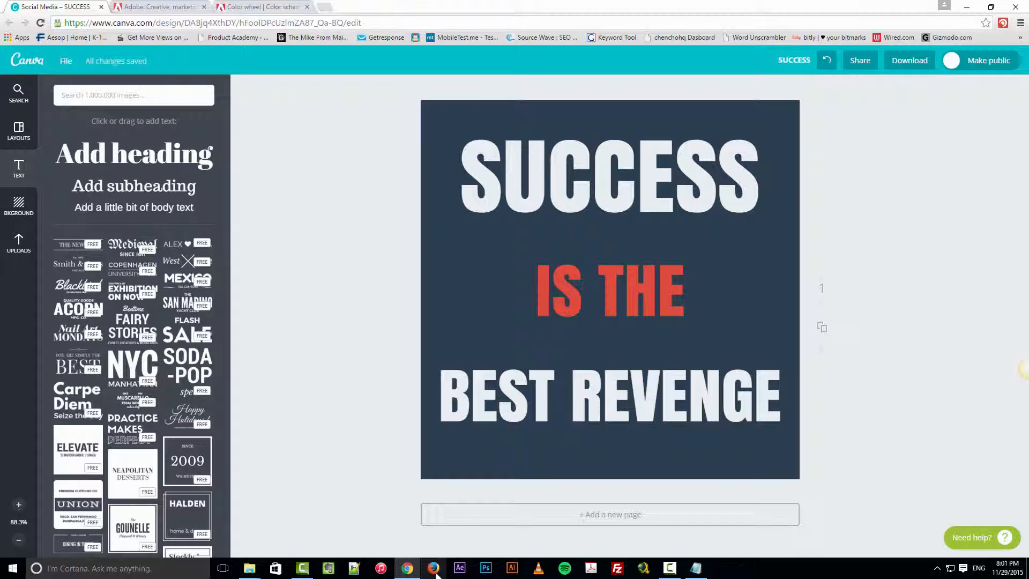
Reload the design's page once its changes are saved, declining any reload while auto-saving is still running.
{"action": "left_click", "coordinate": [40, 23]}
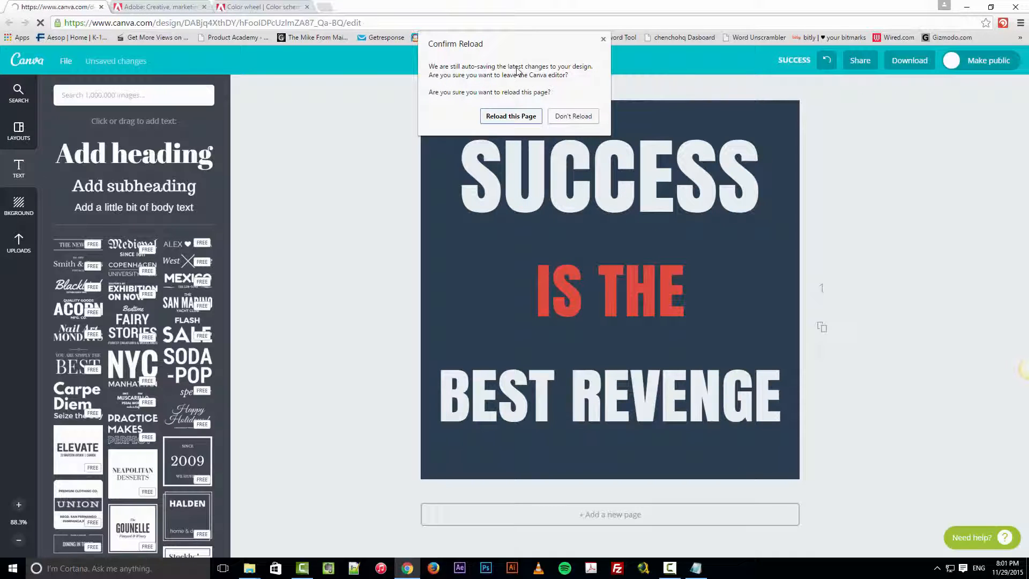
{"action": "left_click", "coordinate": [572, 117]}
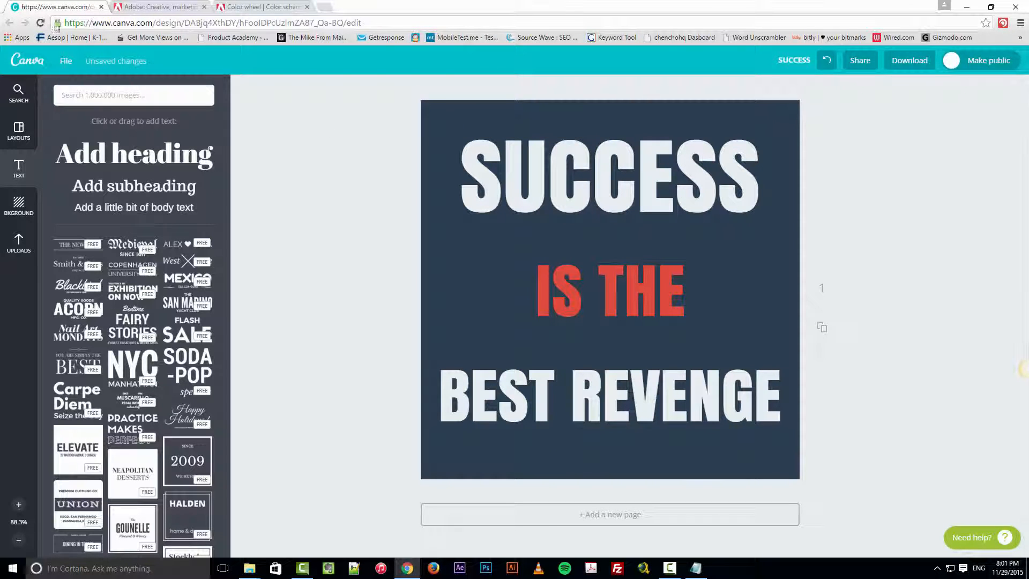
{"action": "left_click", "coordinate": [44, 25]}
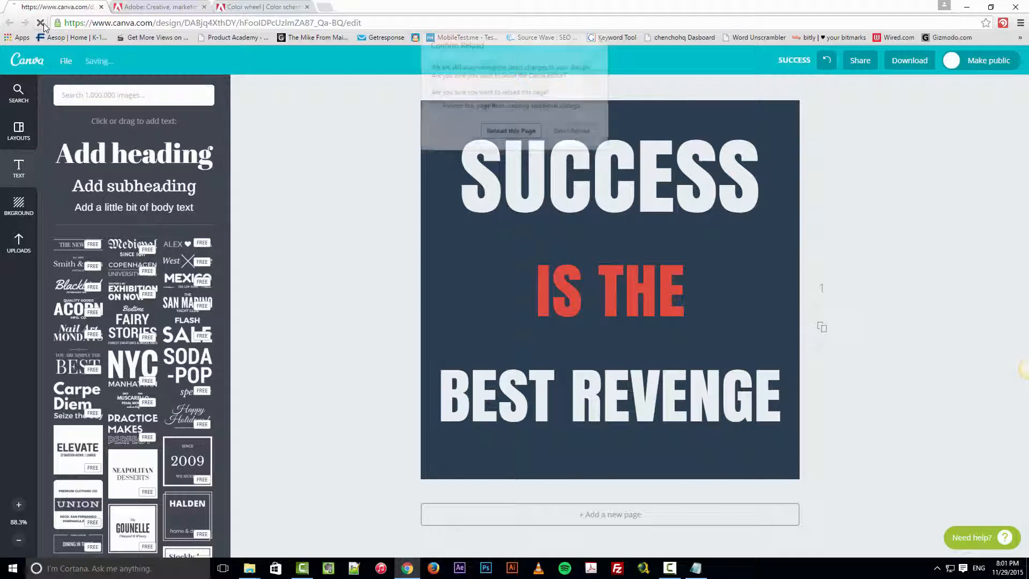
{"action": "left_click", "coordinate": [584, 134]}
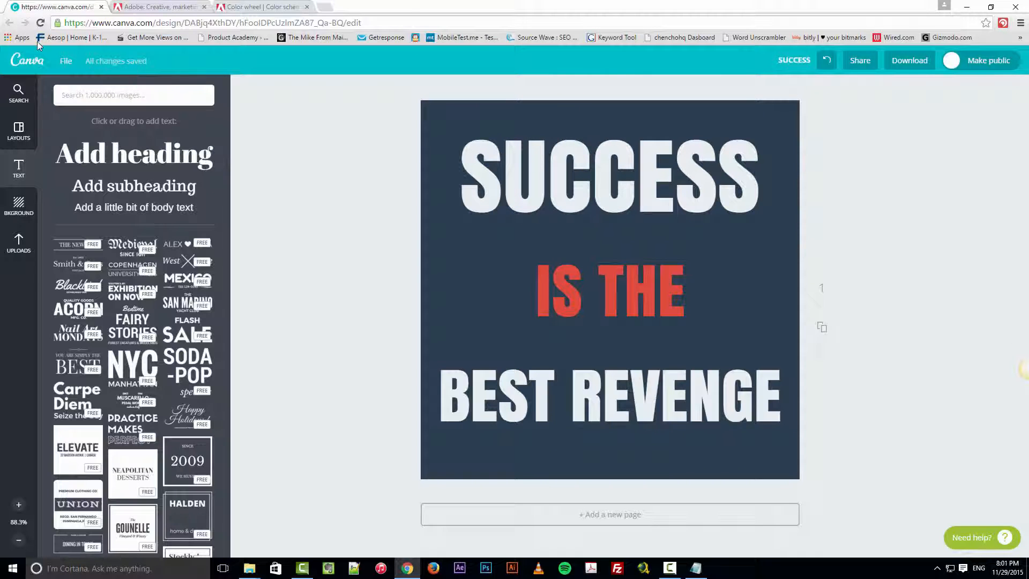
{"action": "left_click", "coordinate": [41, 23]}
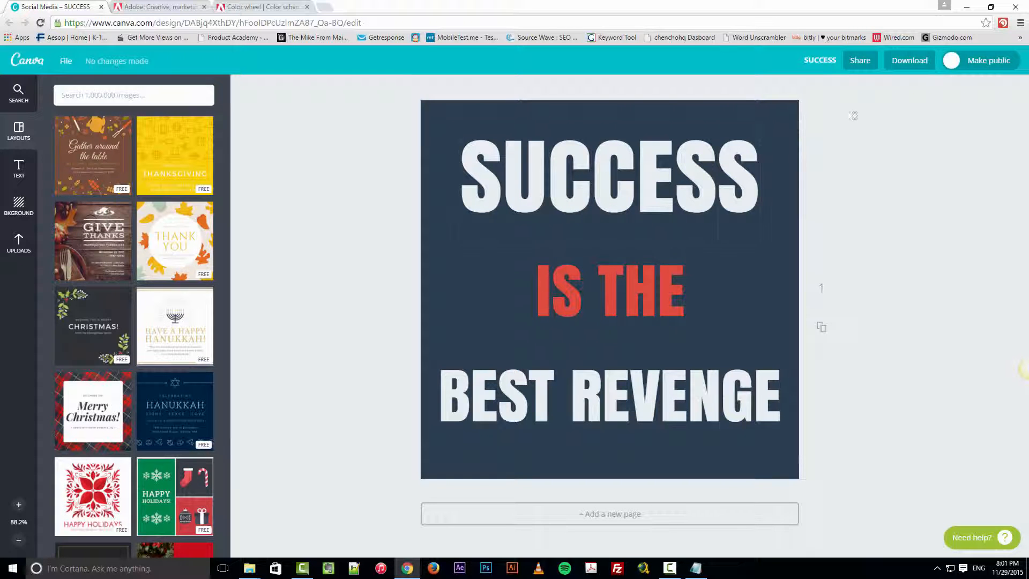
Download the design as a high quality PNG named SUCCESS into the Business > Instagram images folder on drive G.
{"action": "left_click", "coordinate": [913, 60]}
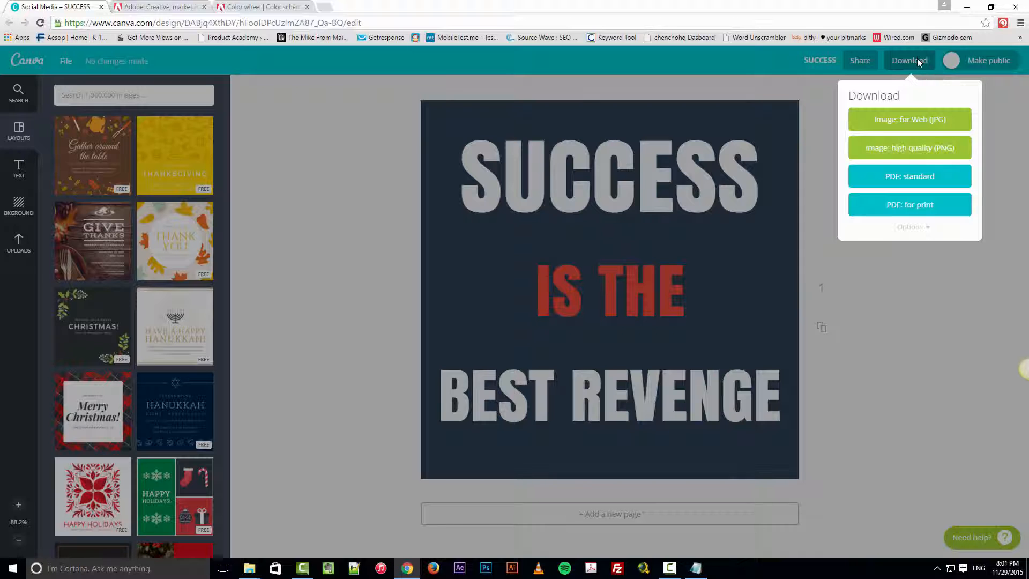
{"action": "left_click", "coordinate": [914, 154]}
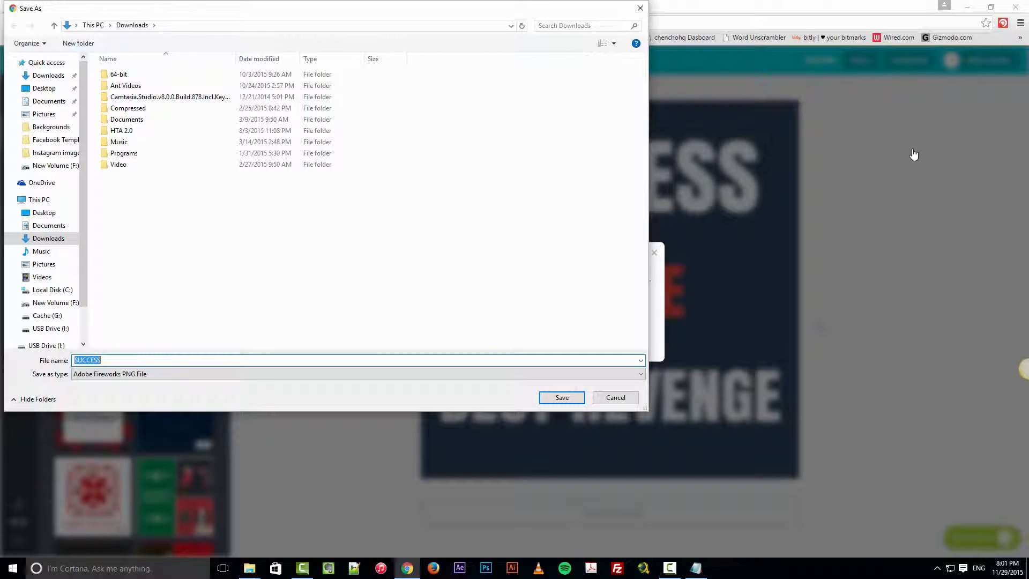
{"action": "left_click", "coordinate": [71, 320]}
{"action": "double_click", "coordinate": [124, 108]}
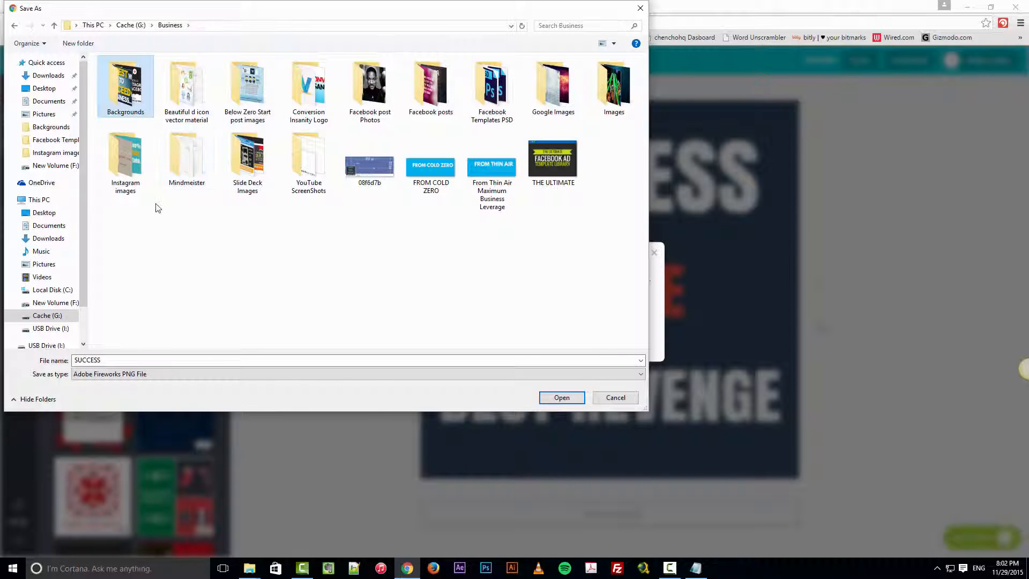
{"action": "double_click", "coordinate": [127, 164]}
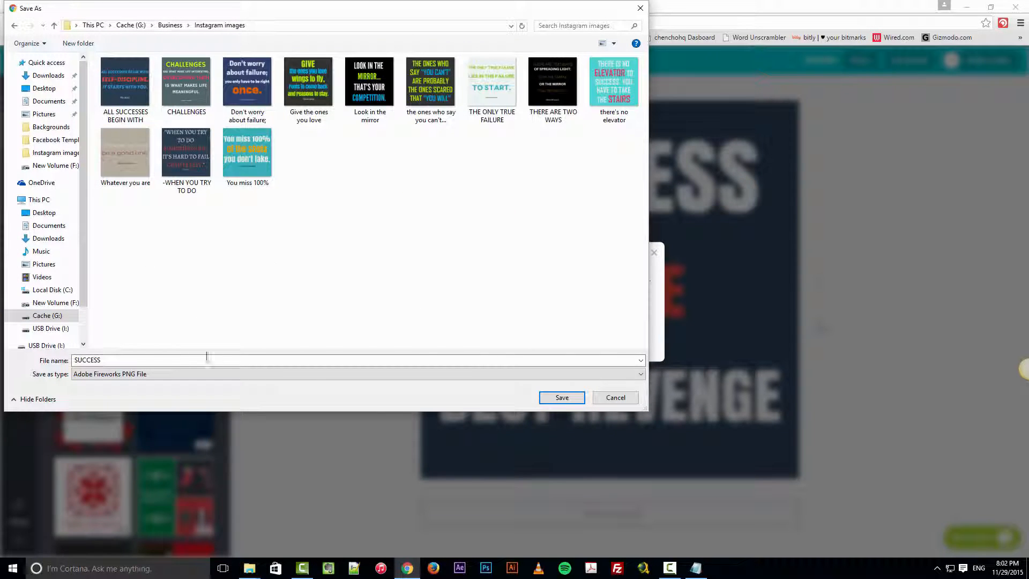
{"action": "left_click", "coordinate": [562, 398]}
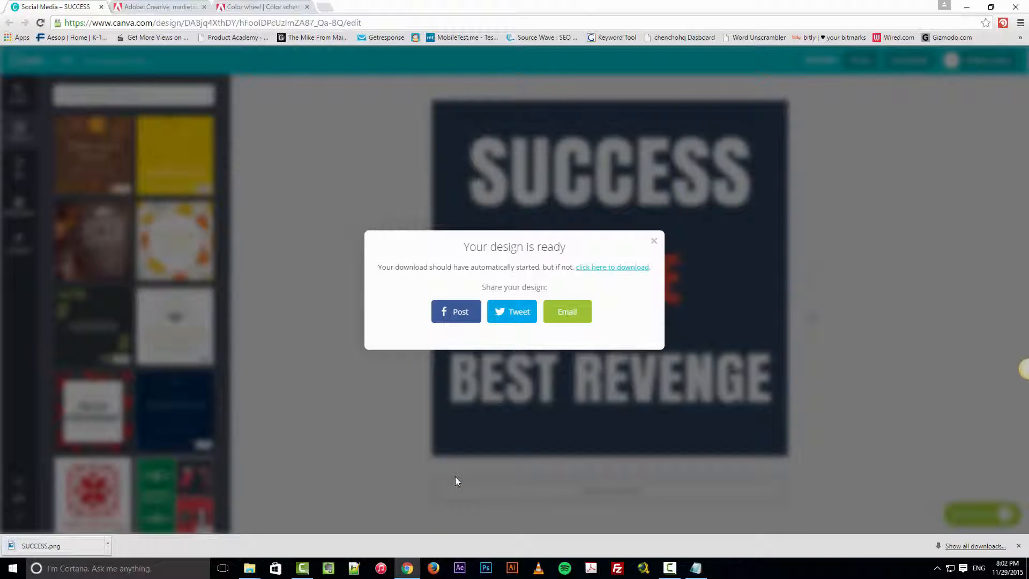
Open the downloaded SUCCESS.png to check it, then close the image viewer and the download message.
{"action": "left_click", "coordinate": [66, 545]}
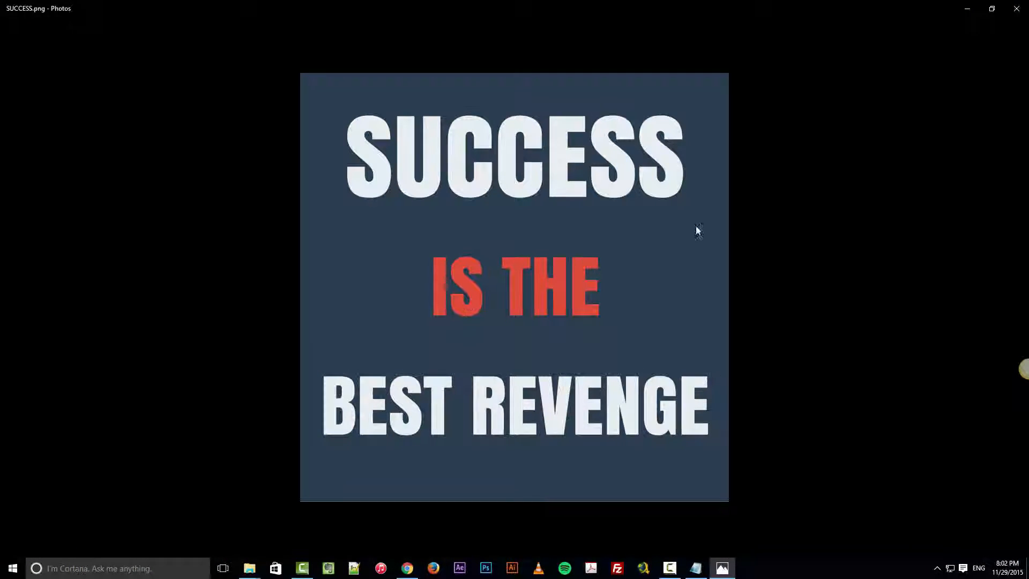
{"action": "left_click", "coordinate": [1017, 8]}
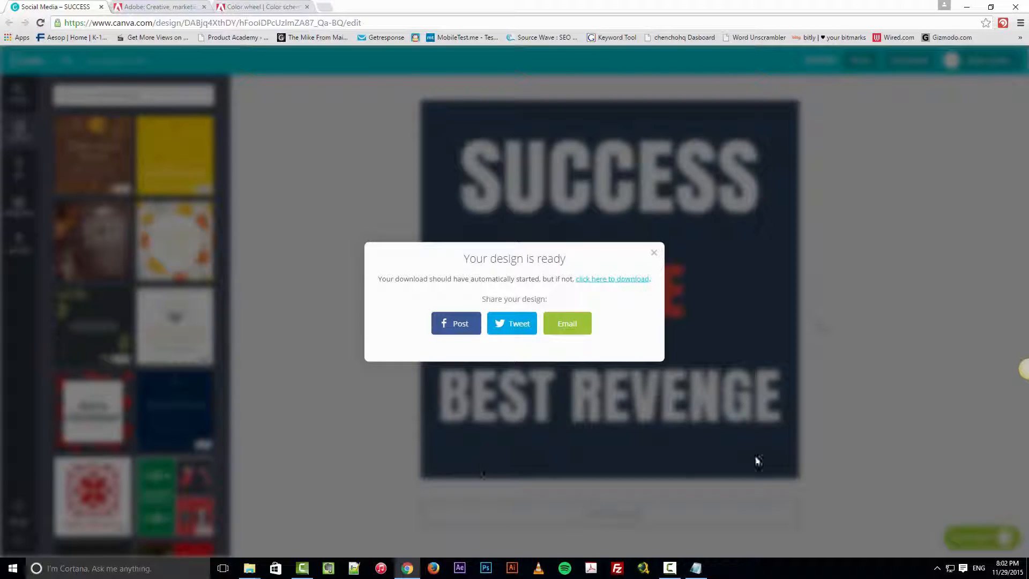
{"action": "left_click", "coordinate": [655, 254]}
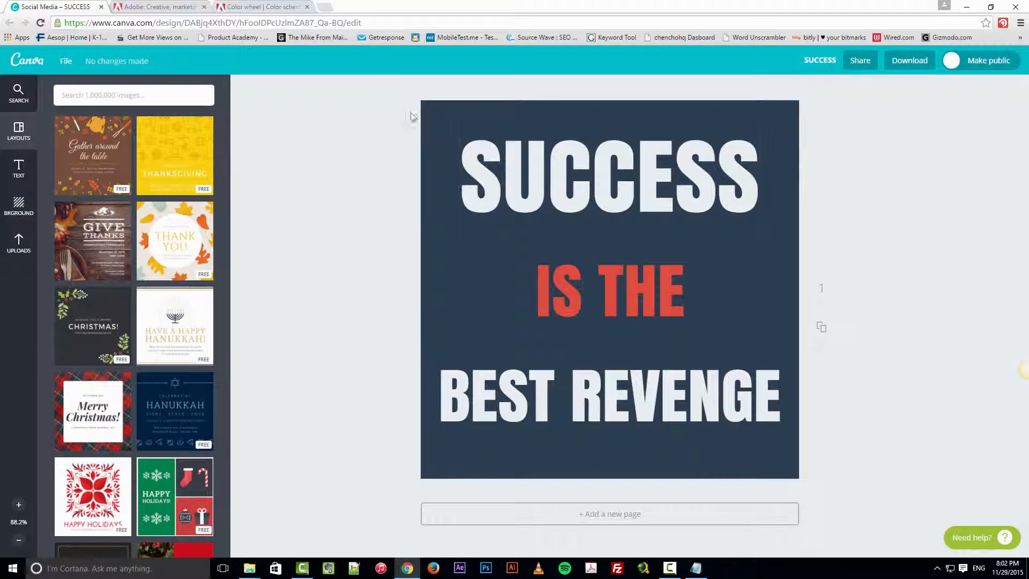
Open crowdfireapp.com in a new browser tab and go to its Publish page to compose a post.
{"action": "left_click", "coordinate": [325, 9]}
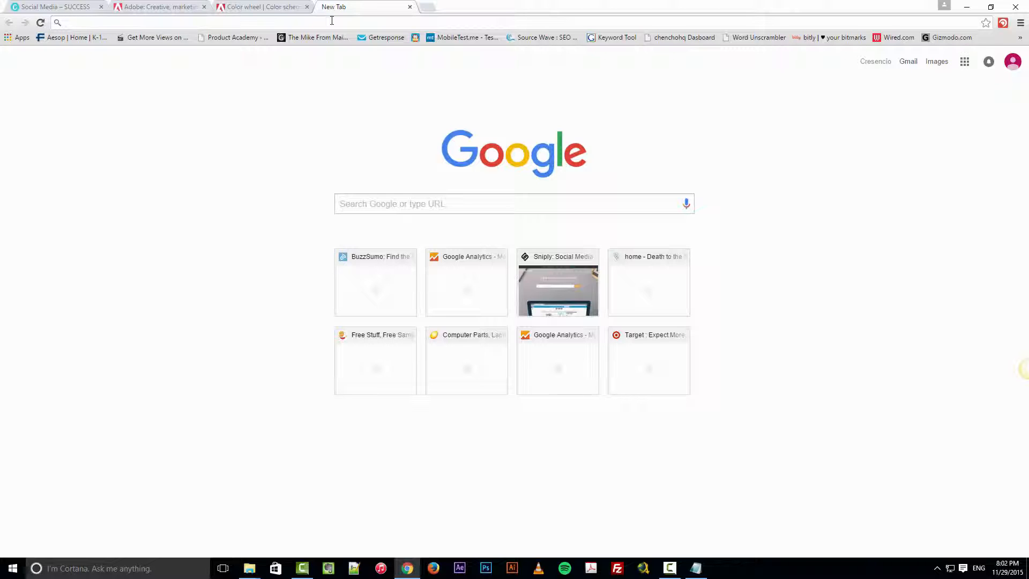
{"action": "type", "text": "c"}
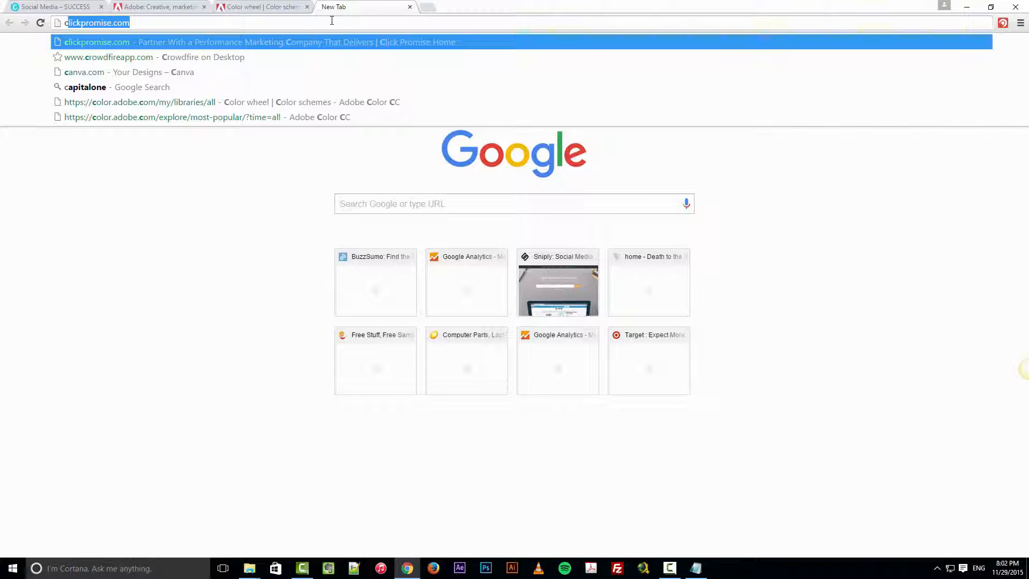
{"action": "type", "text": "r"}
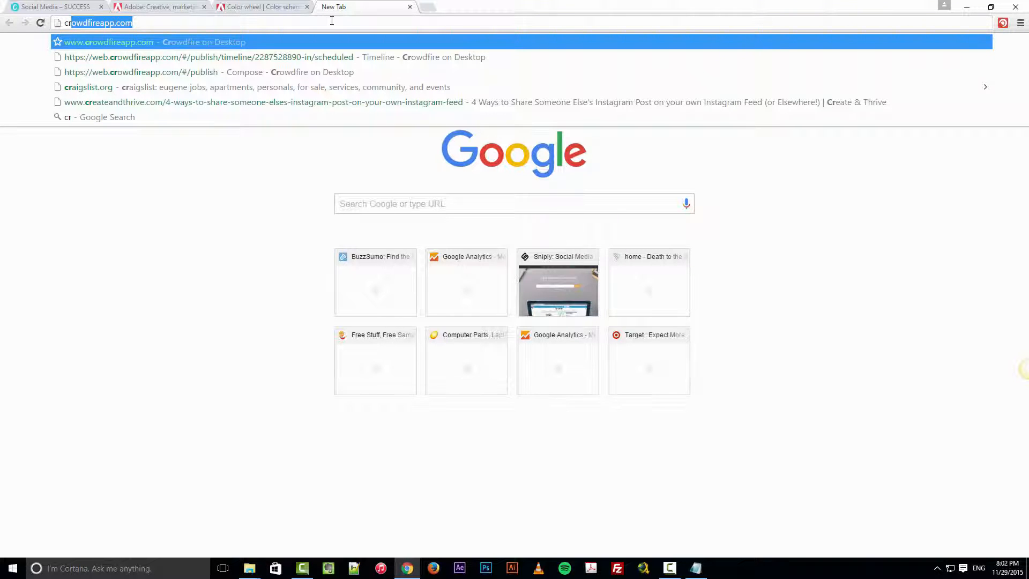
{"action": "key", "text": "Return"}
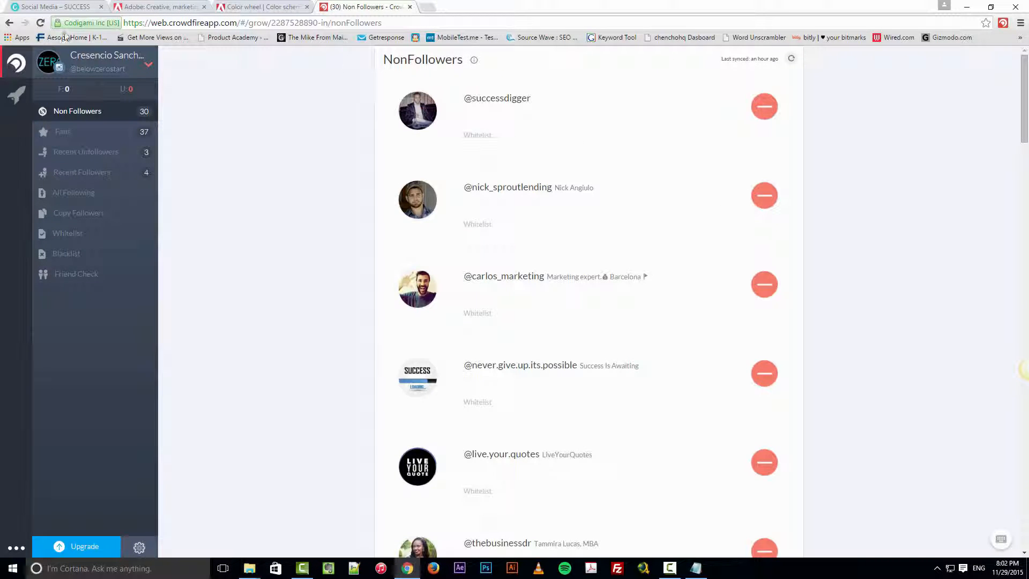
{"action": "left_click", "coordinate": [17, 97]}
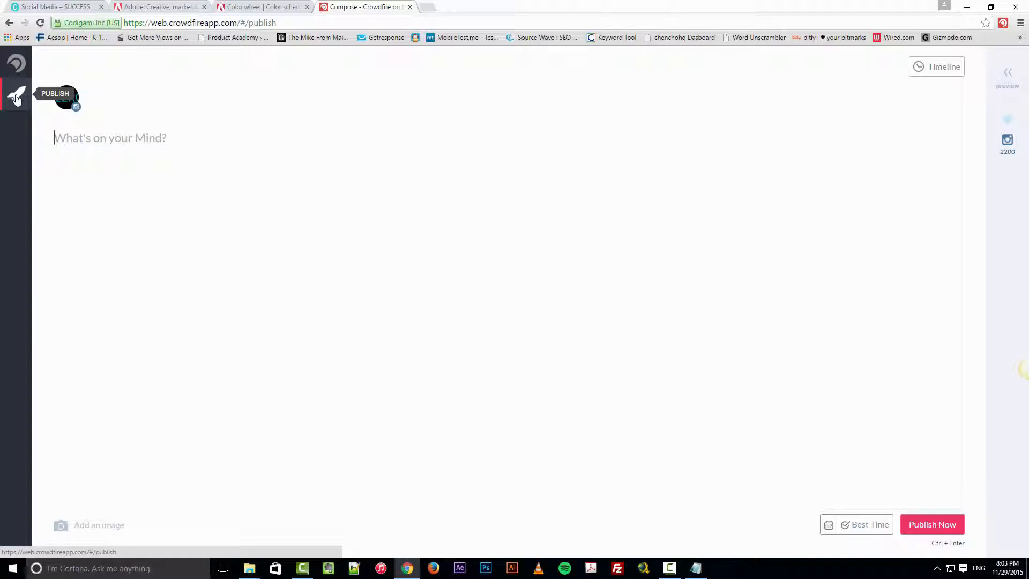
Attach the SUCCESS image from the Instagram images folder to the new post.
{"action": "left_click", "coordinate": [104, 526]}
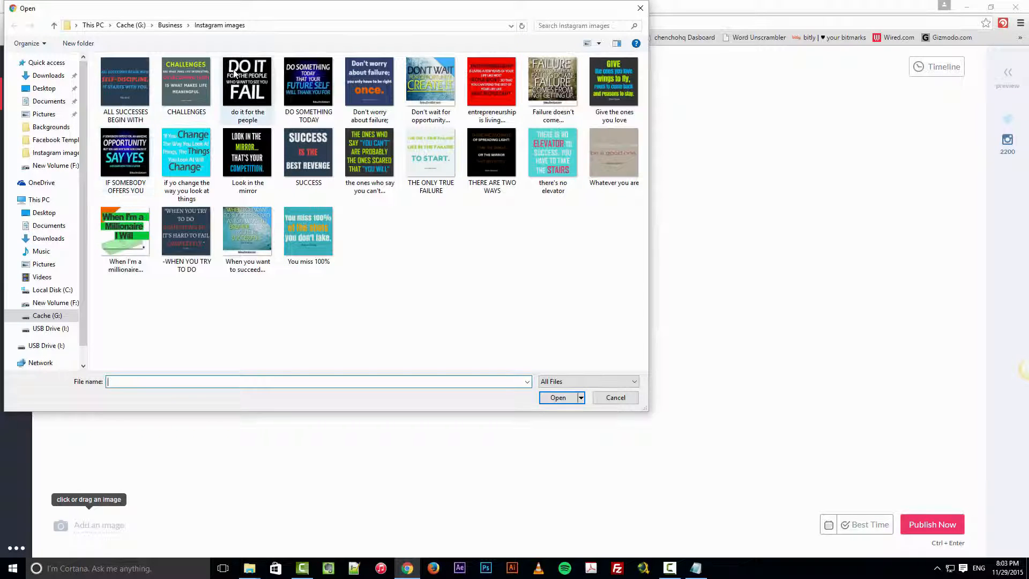
{"action": "left_click", "coordinate": [310, 230]}
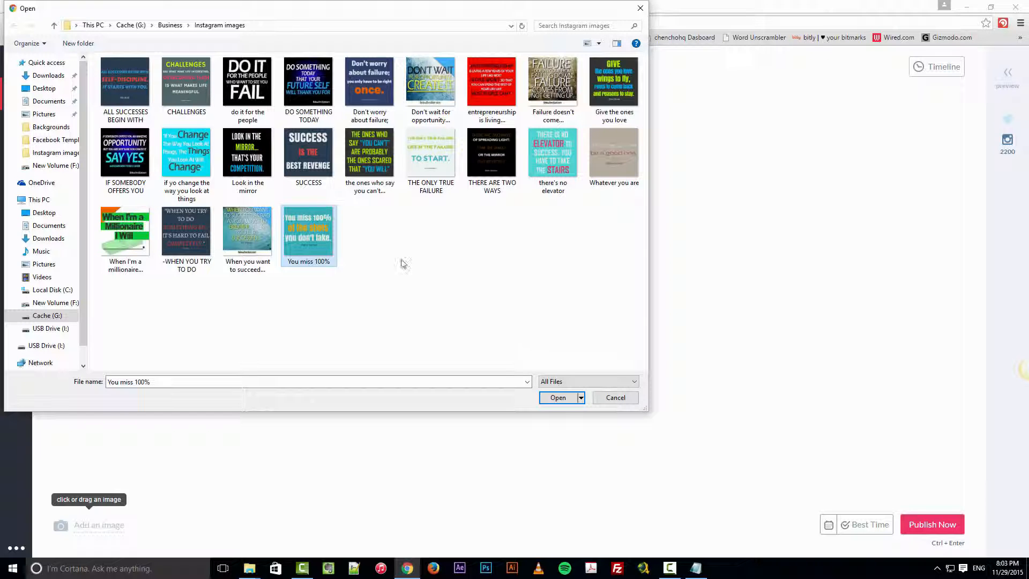
{"action": "left_click", "coordinate": [313, 152]}
{"action": "left_click", "coordinate": [560, 397]}
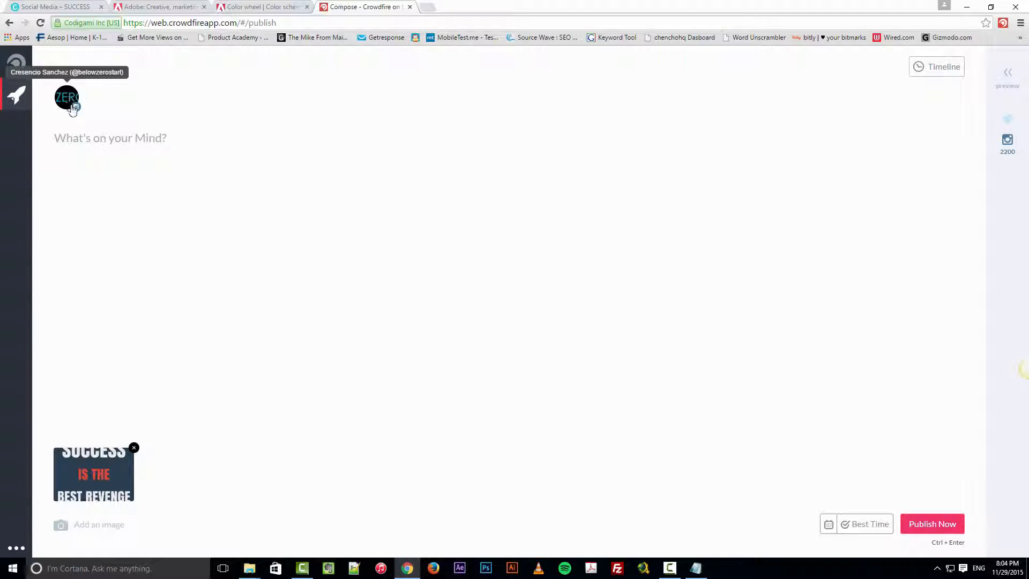
Write the post's caption as "Work hard every day and success will come.".
{"action": "left_click", "coordinate": [102, 134]}
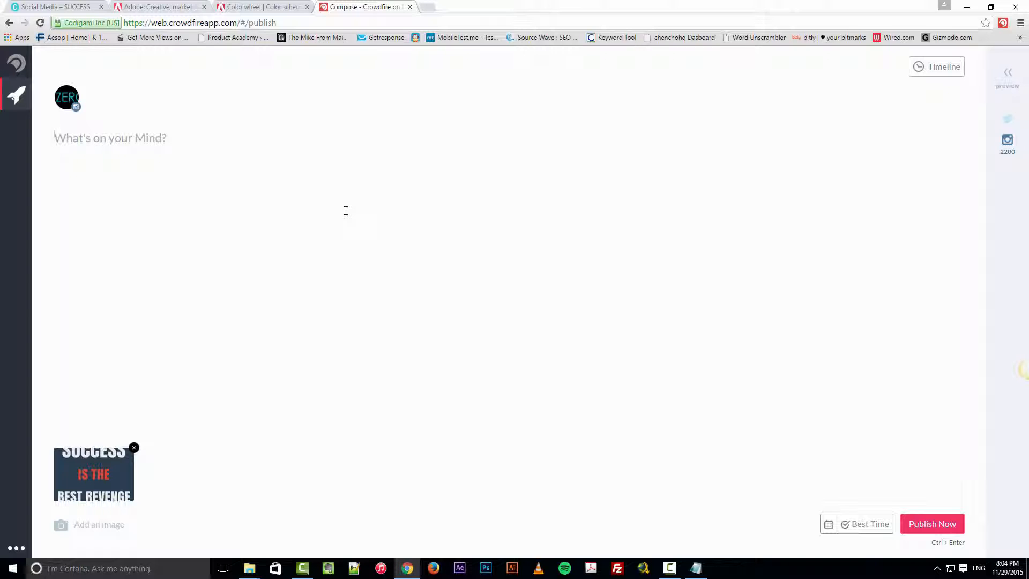
{"action": "type", "text": "Work"}
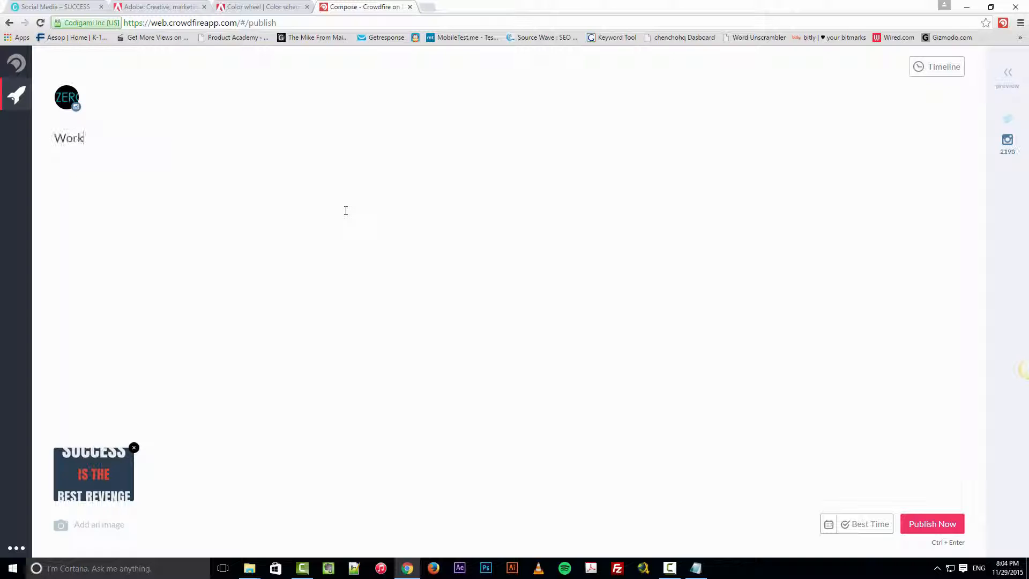
{"action": "type", "text": " hard every day and "}
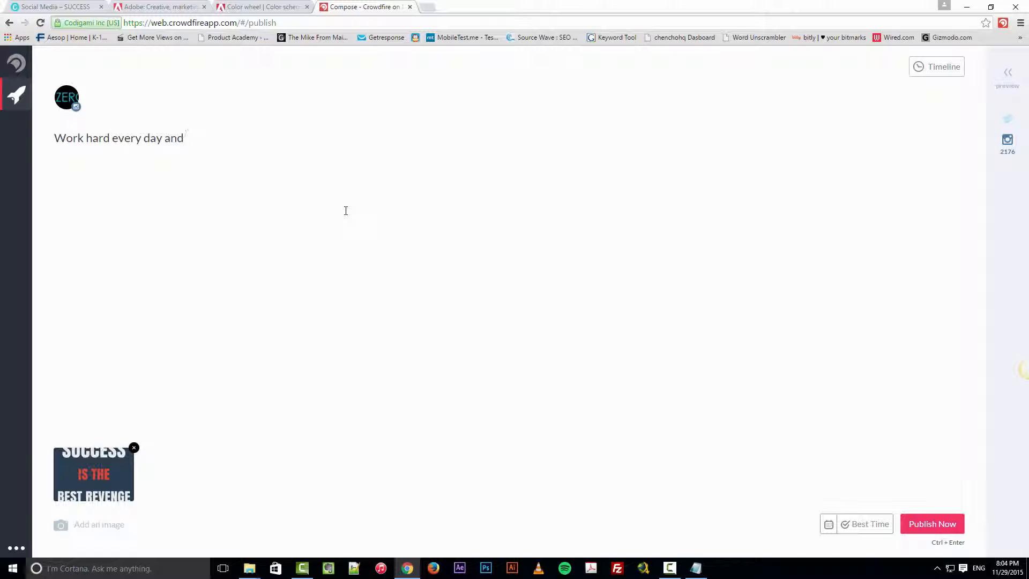
{"action": "type", "text": "succe"}
{"action": "type", "text": "ss will come"}
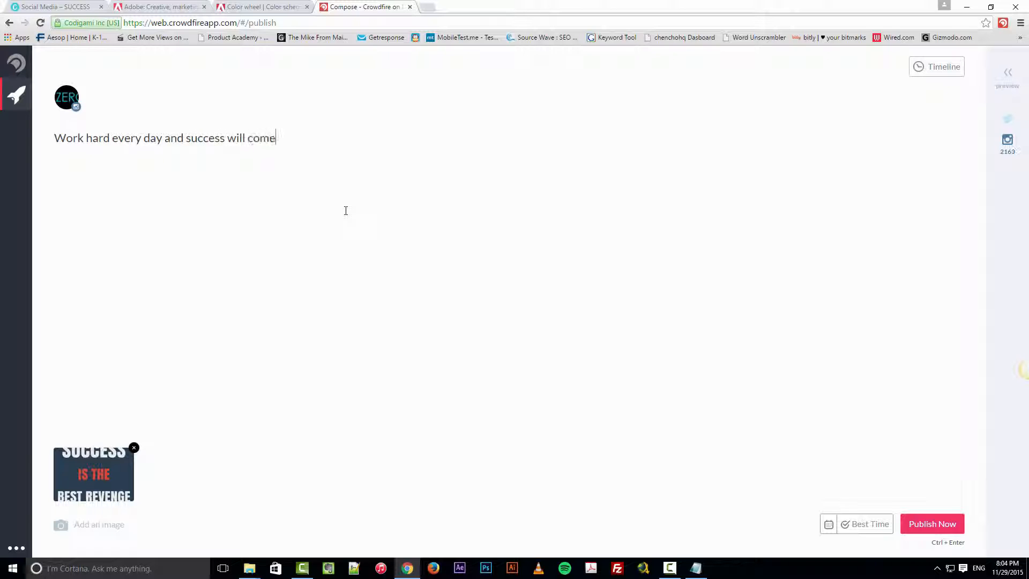
{"action": "type", "text": "."}
Check the post's scheduling options, close them without setting a date, and publish the post immediately.
{"action": "left_click", "coordinate": [828, 525]}
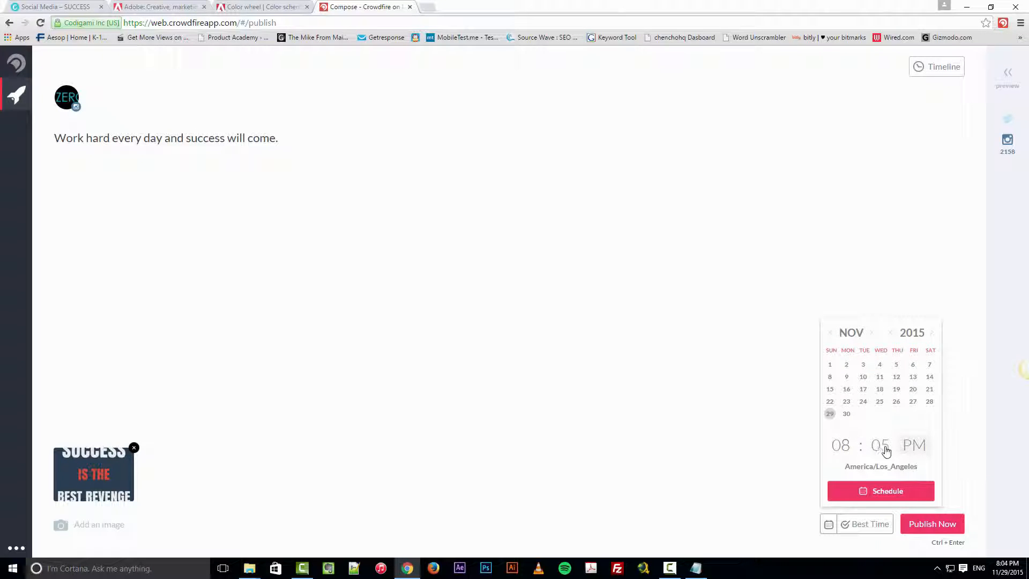
{"action": "left_click", "coordinate": [967, 459]}
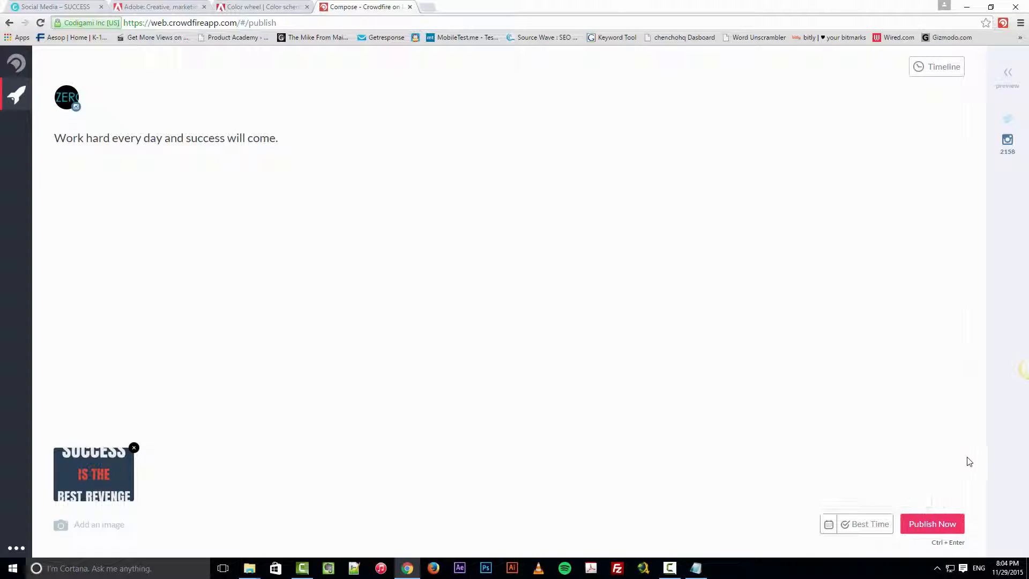
{"action": "left_click", "coordinate": [942, 524]}
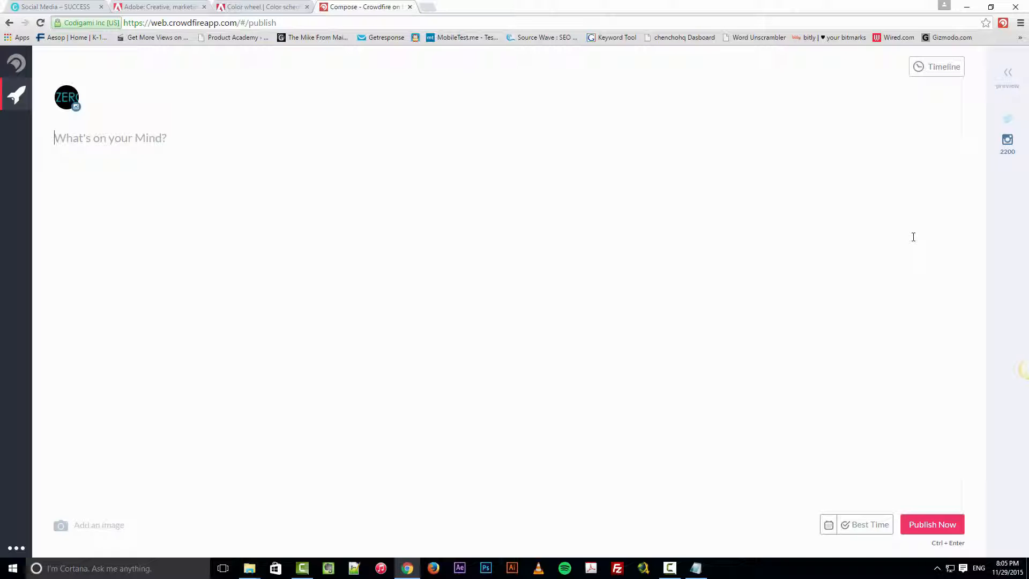
Switch back to the SUCCESS design in Canva.
{"action": "left_click", "coordinate": [180, 5]}
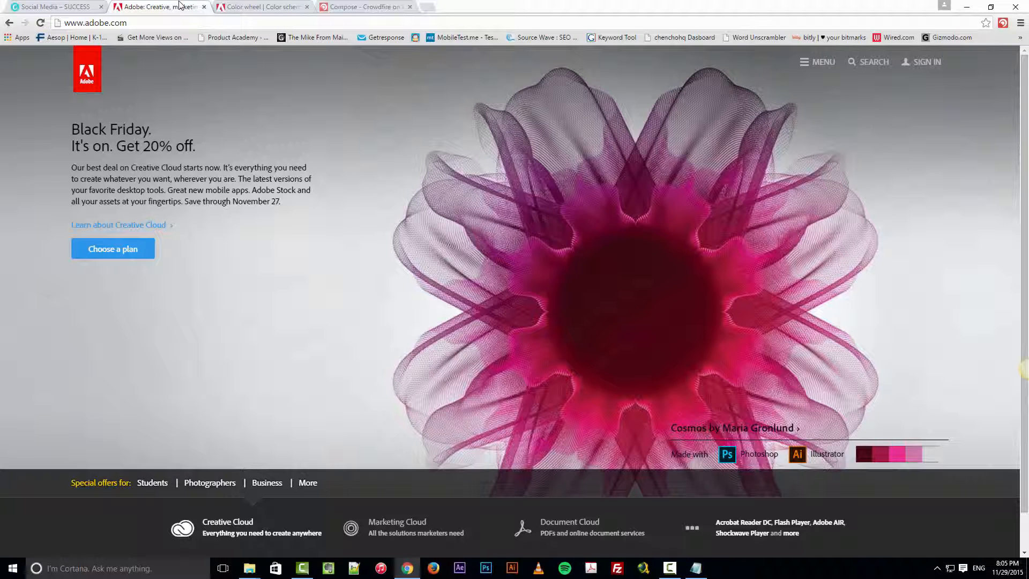
{"action": "left_click", "coordinate": [54, 7]}
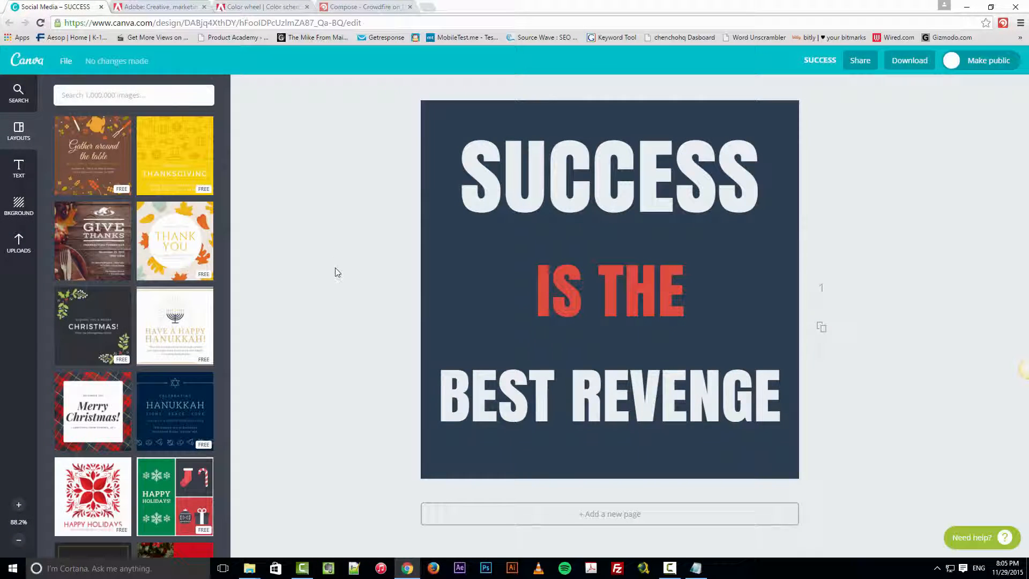